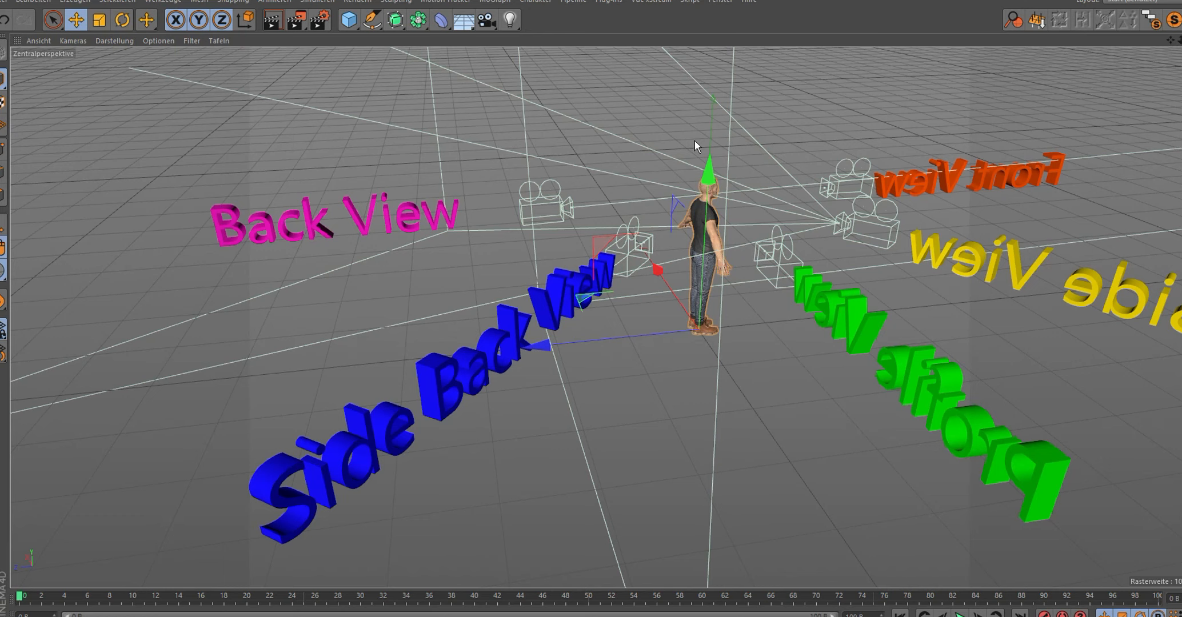
drag(588, 172, 659, 228)
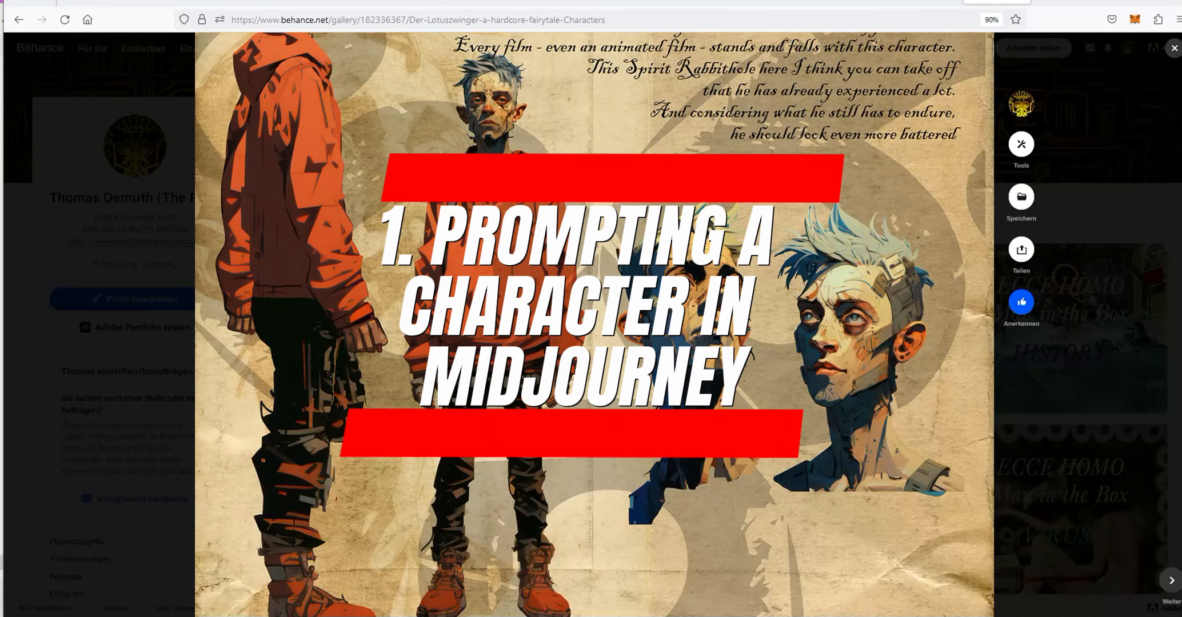
click(1045, 2)
click(480, 480)
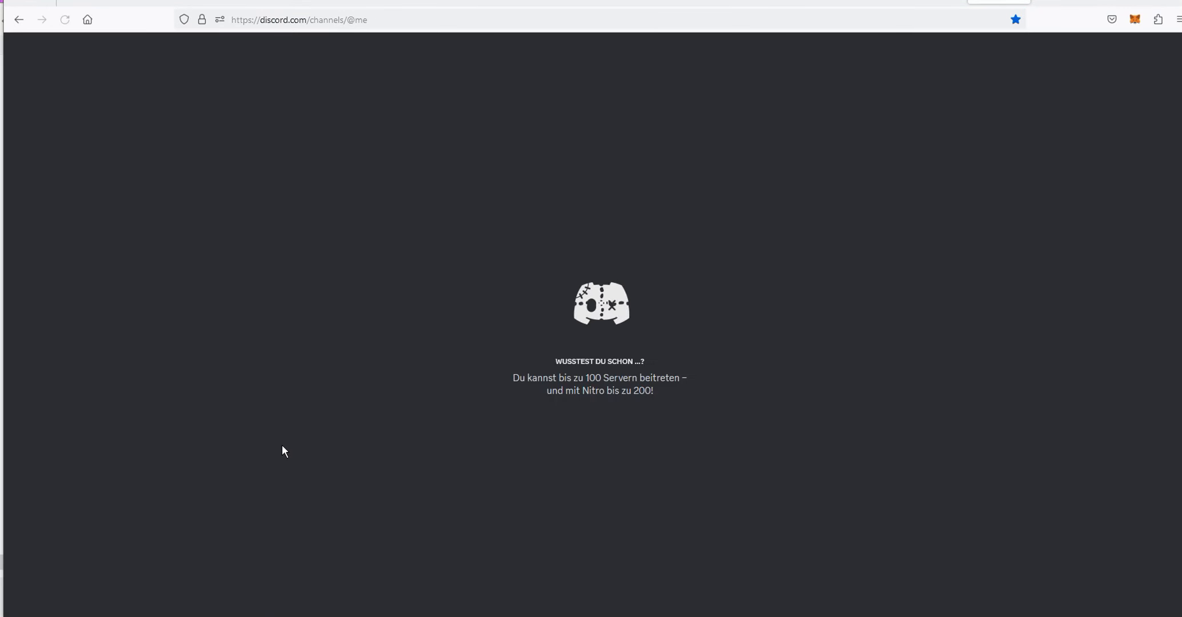
- Open the Midjourney server's character-spirit channel and browse the generated linocut portrait and fisherman images up close
click(26, 507)
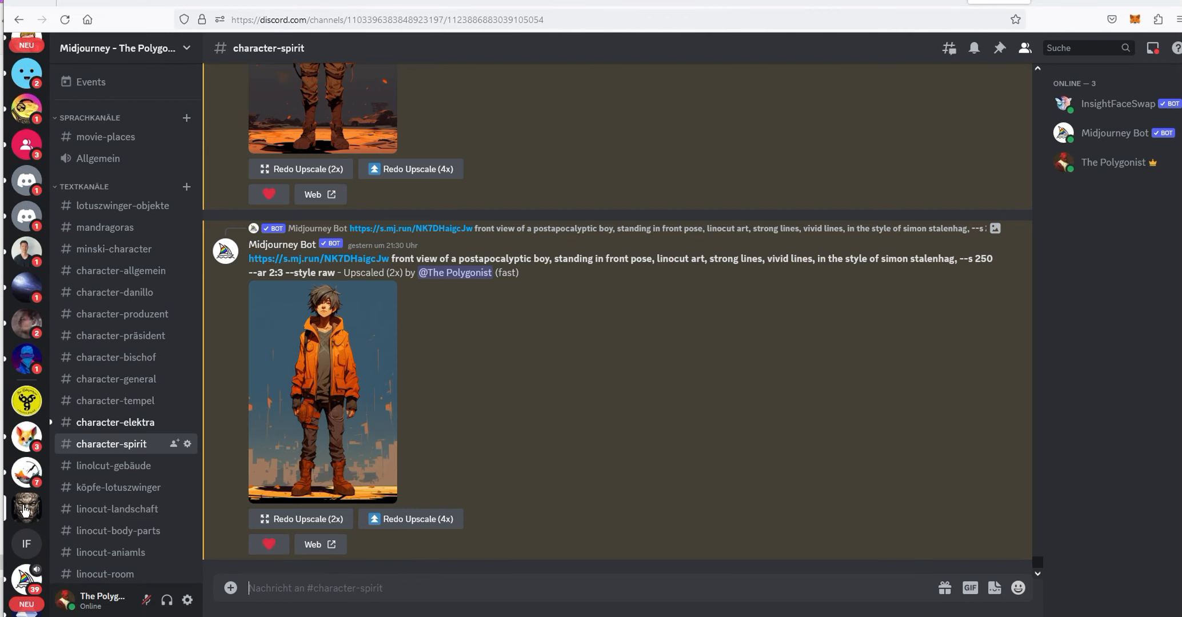
drag(1037, 562, 1037, 70)
scroll(680, 269, down, 11)
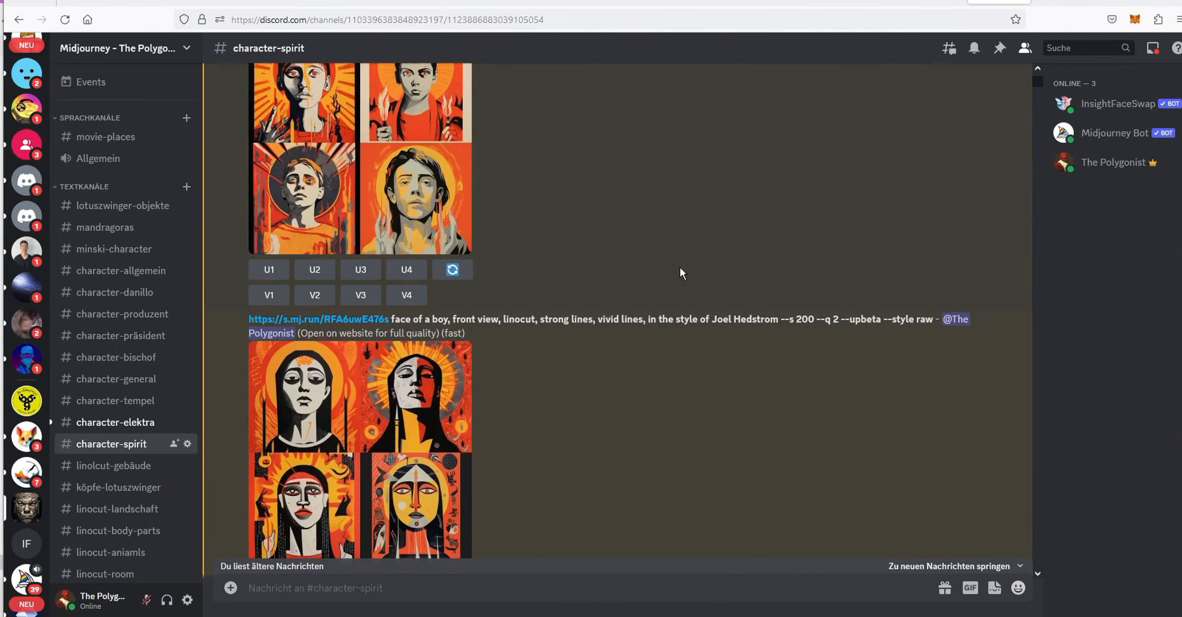
click(410, 309)
click(898, 347)
scroll(857, 337, down, 8)
click(408, 240)
click(823, 305)
scroll(807, 303, down, 4)
click(408, 348)
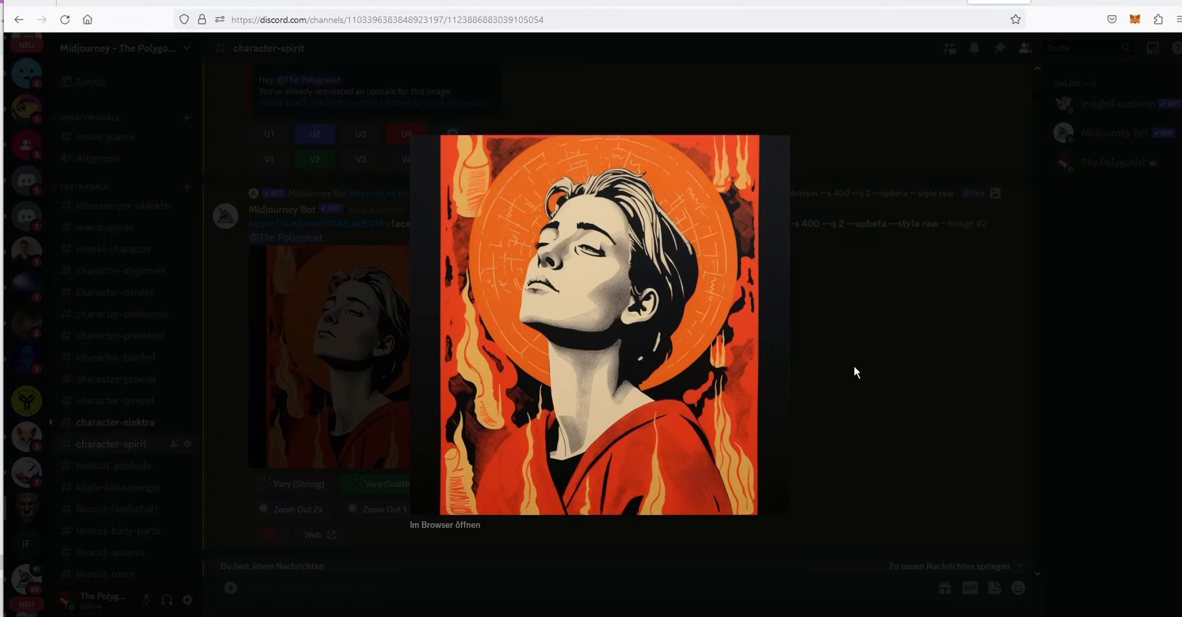
click(854, 369)
scroll(860, 354, down, 10)
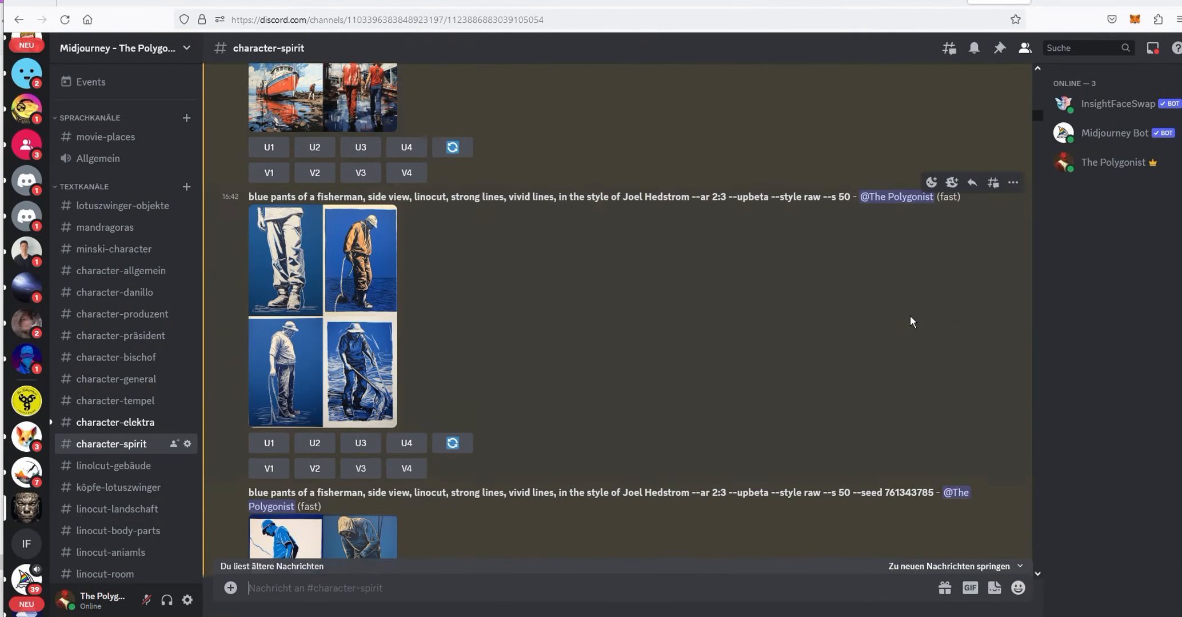
scroll(312, 301, down, 2)
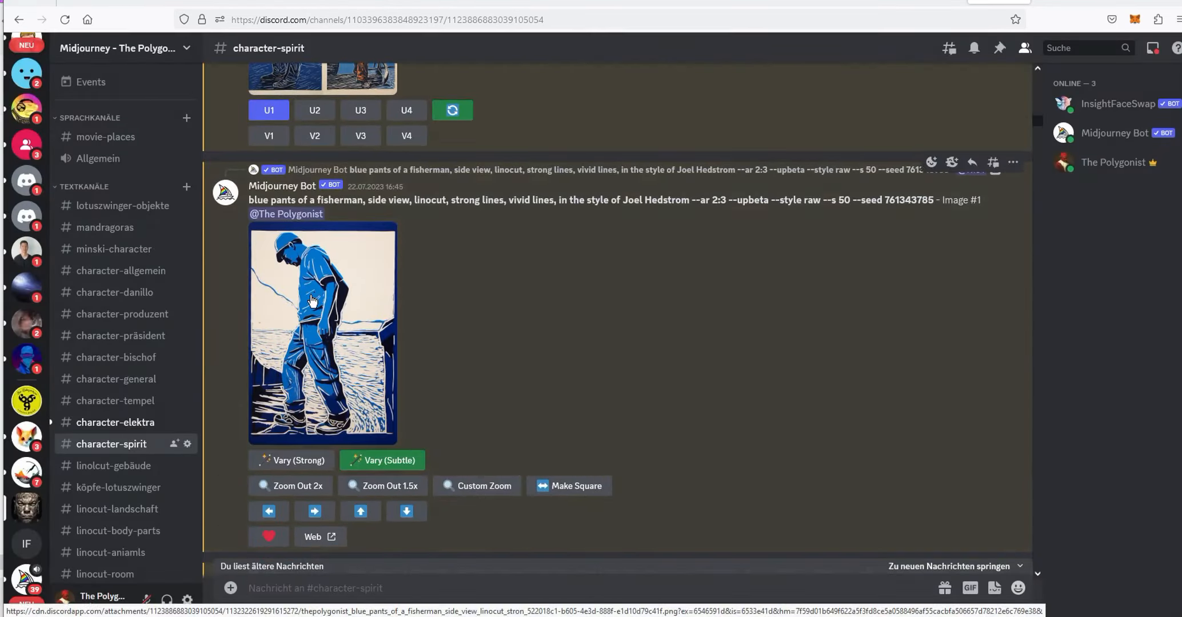
click(313, 301)
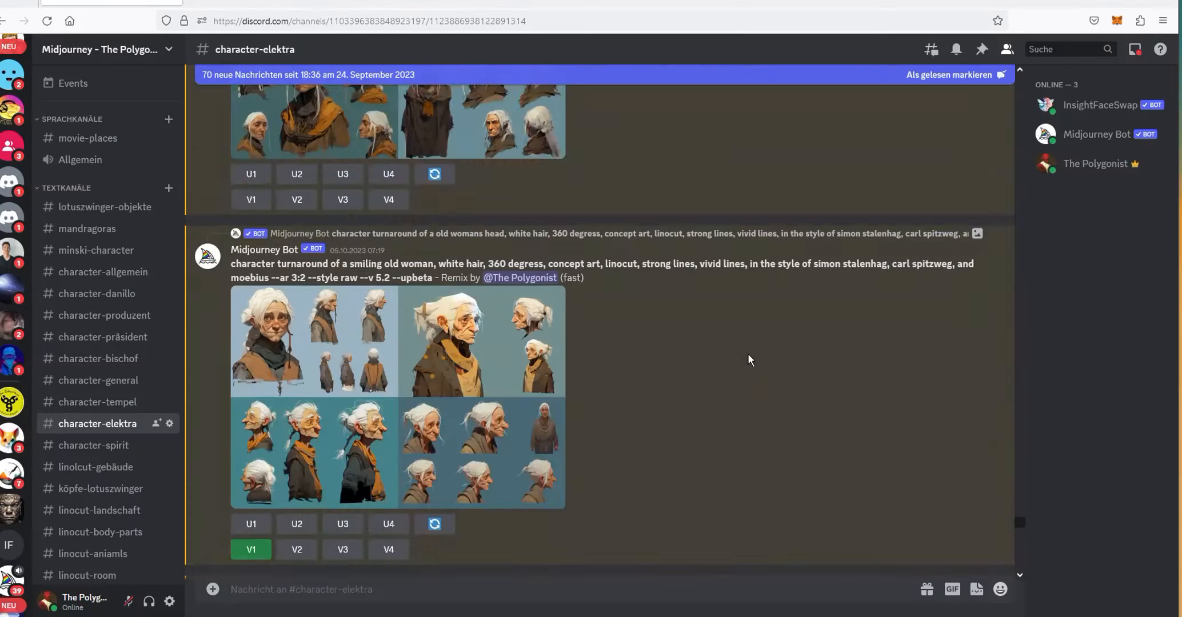
scroll(748, 366, down, 5)
scroll(750, 362, up, 5)
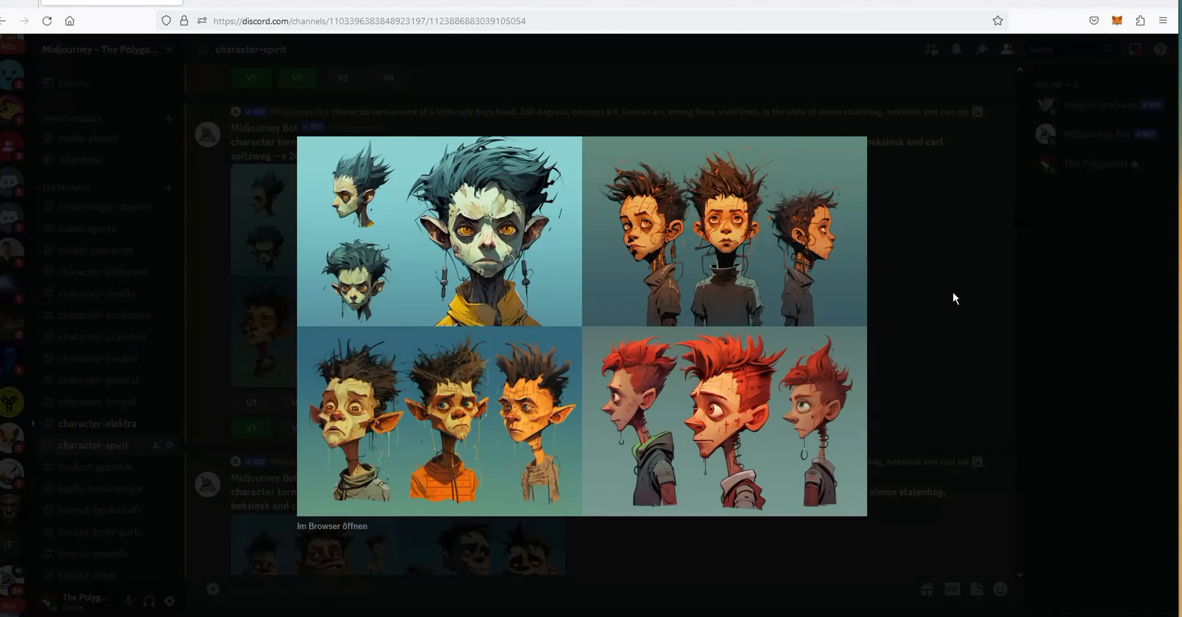
- Browse earlier Midjourney results, including the character-elektra head turnaround and the front-view face portrait
click(952, 292)
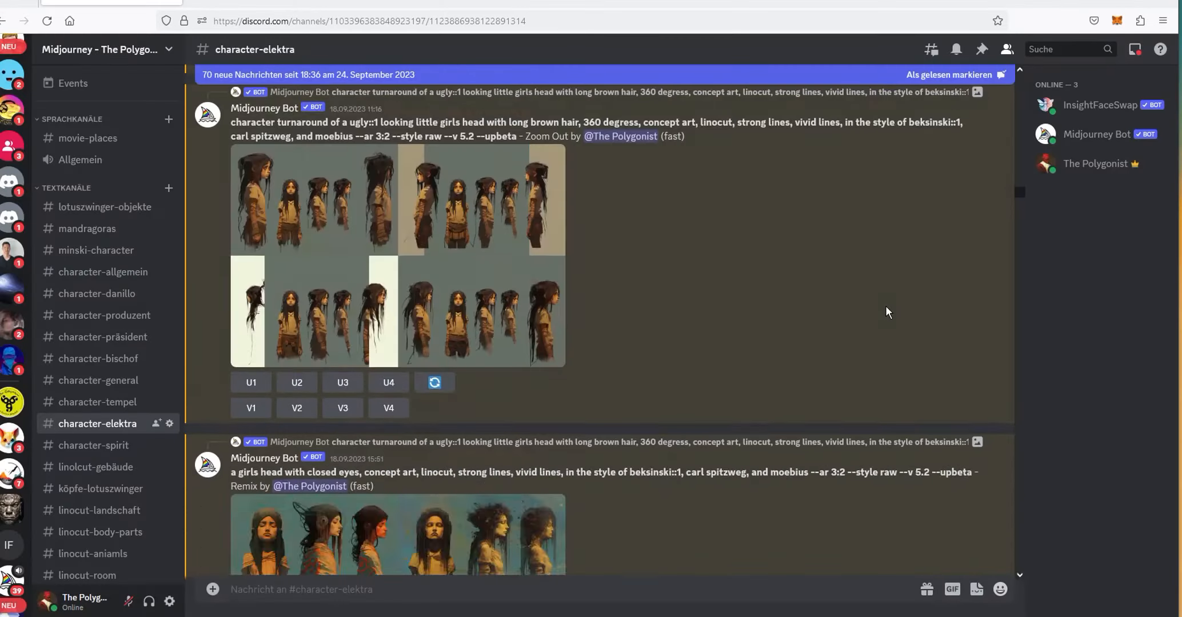
scroll(884, 312, up, 20)
scroll(884, 318, up, 5)
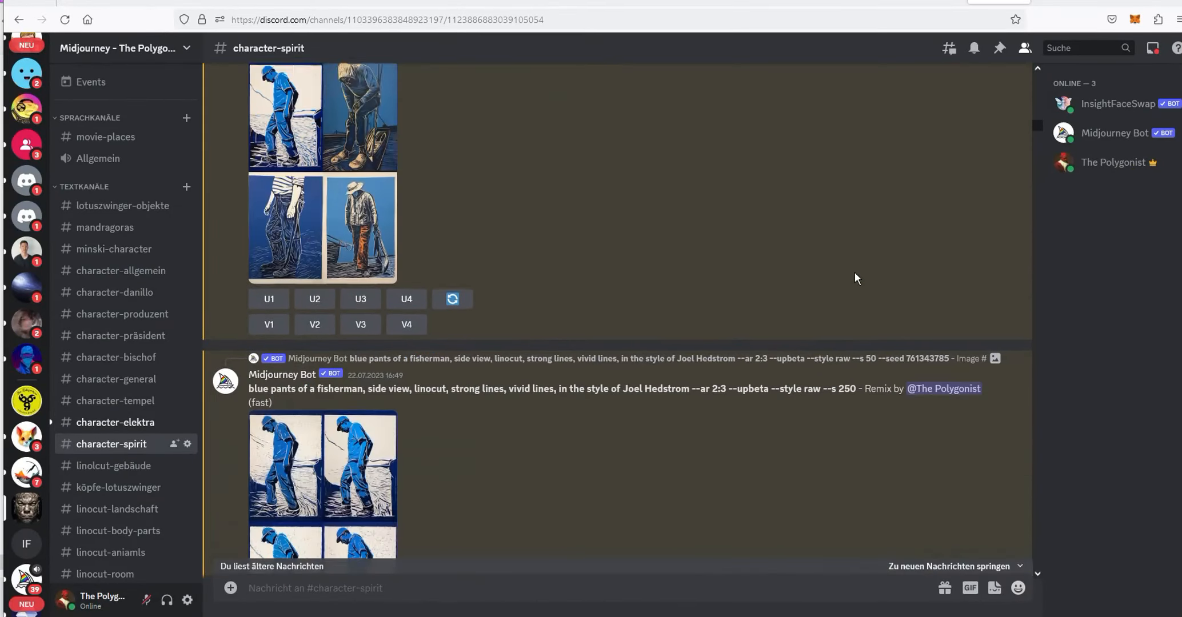
scroll(855, 272, up, 5)
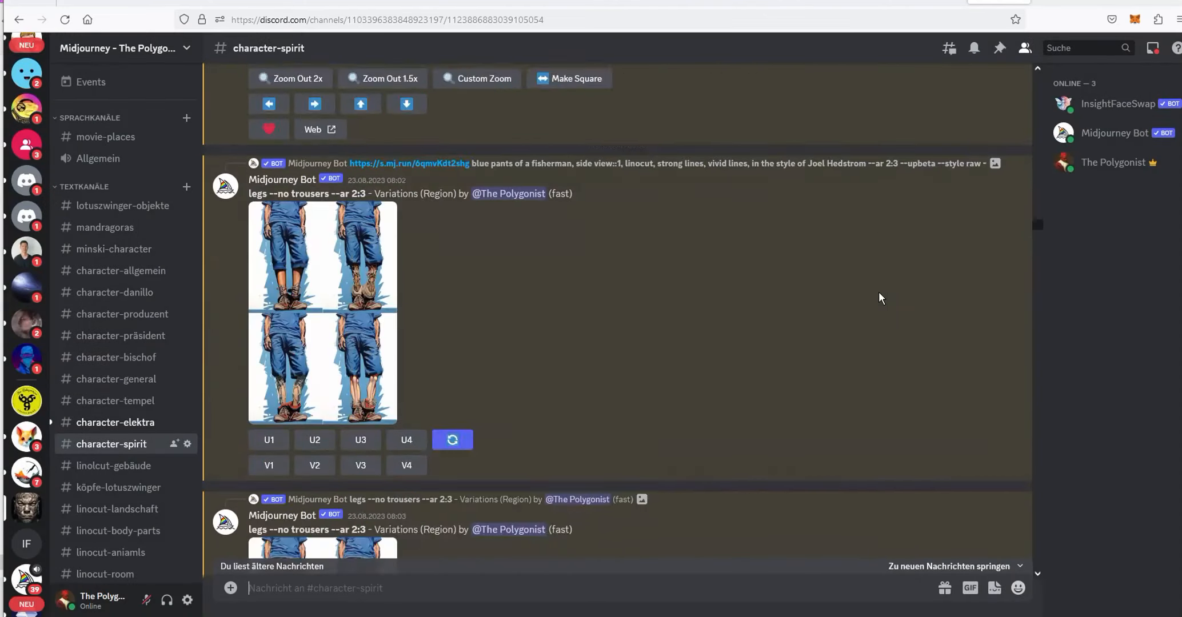
scroll(877, 292, down, 15)
drag(1039, 244, 1038, 546)
drag(1039, 312, 1031, 452)
click(529, 375)
click(909, 396)
scroll(912, 393, down, 20)
scroll(908, 386, down, 20)
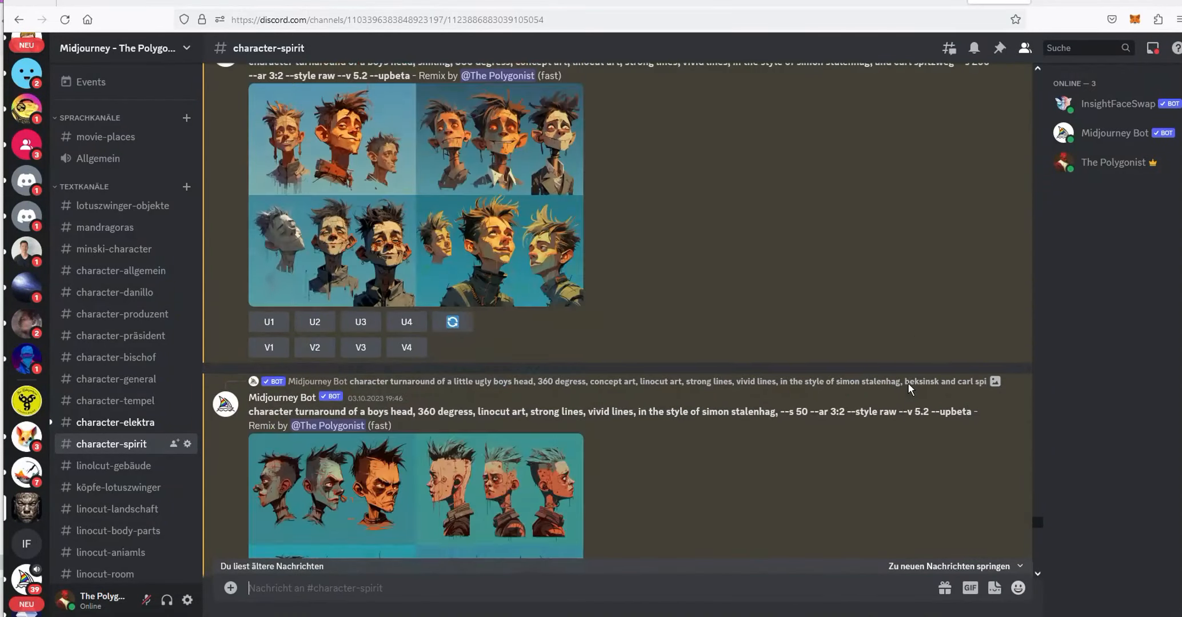
- Review the character turnaround grids of the boy's head and the full-body boy variations in character-spirit
click(442, 149)
click(867, 365)
scroll(867, 365, down, 7)
scroll(866, 365, down, 5)
click(529, 192)
click(938, 250)
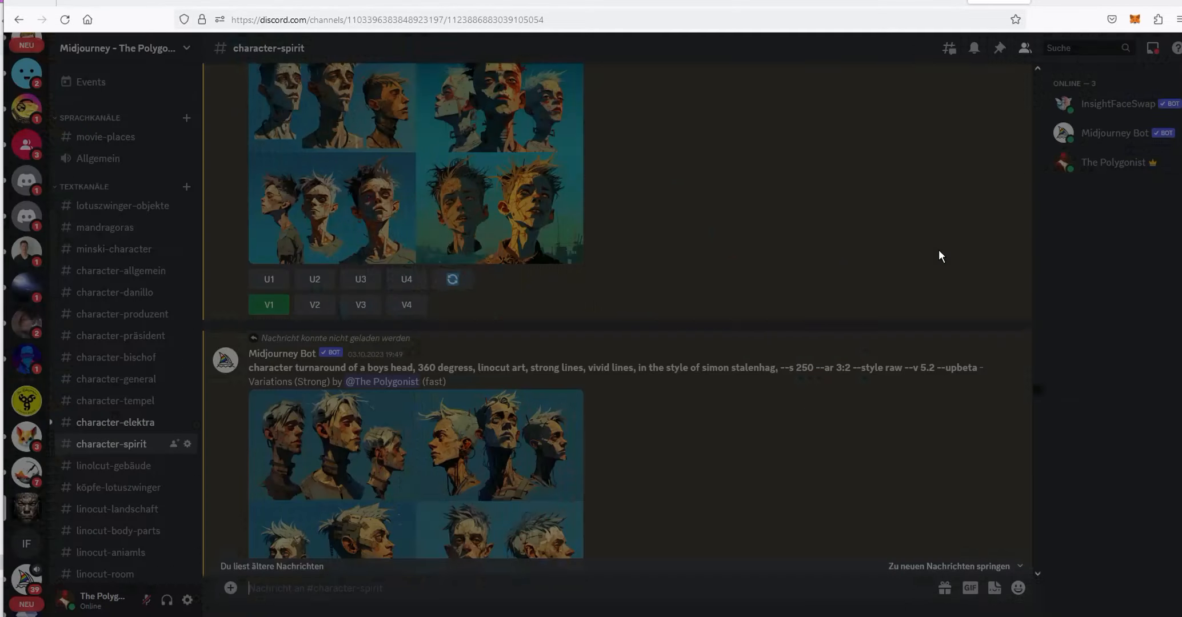
click(480, 409)
click(931, 351)
scroll(924, 343, down, 5)
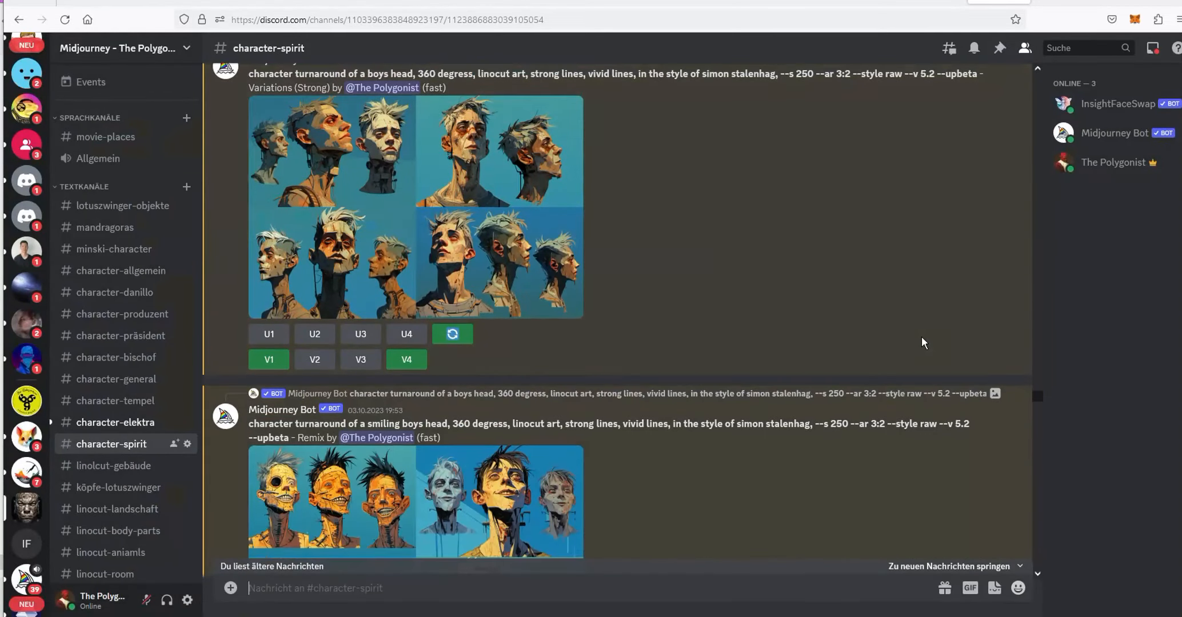
click(485, 229)
click(955, 295)
scroll(949, 294, down, 12)
click(394, 142)
click(964, 233)
scroll(960, 234, down, 10)
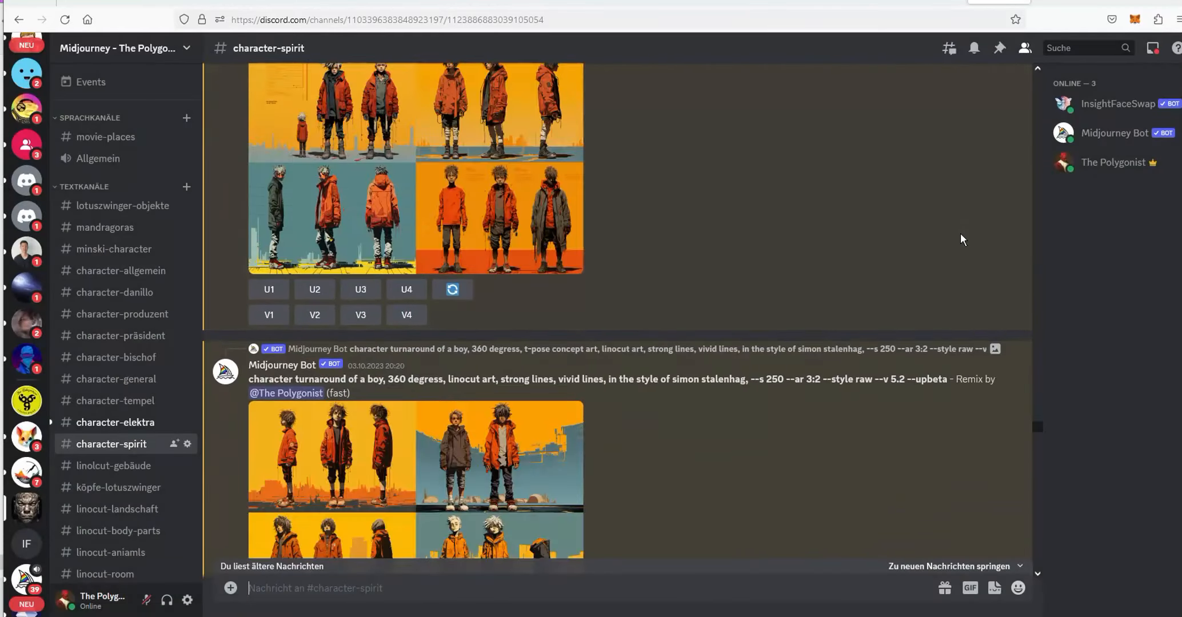
scroll(960, 234, down, 10)
click(469, 289)
click(945, 294)
scroll(925, 328, down, 2)
drag(1037, 433, 1034, 547)
click(503, 142)
click(940, 379)
scroll(953, 461, down, 10)
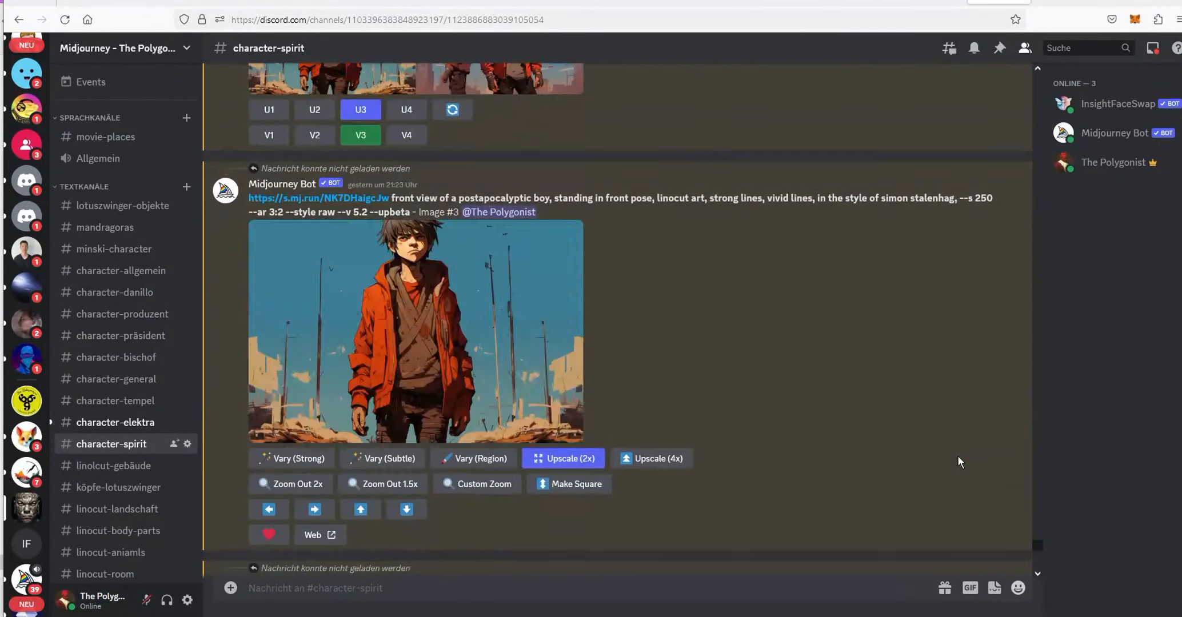
- Open the upscaled front-view postapocalyptic boy images for a closer look
scroll(957, 461, down, 7)
click(323, 365)
click(756, 357)
scroll(442, 361, down, 5)
click(442, 362)
click(762, 364)
scroll(765, 346, up, 10)
scroll(768, 346, down, 3)
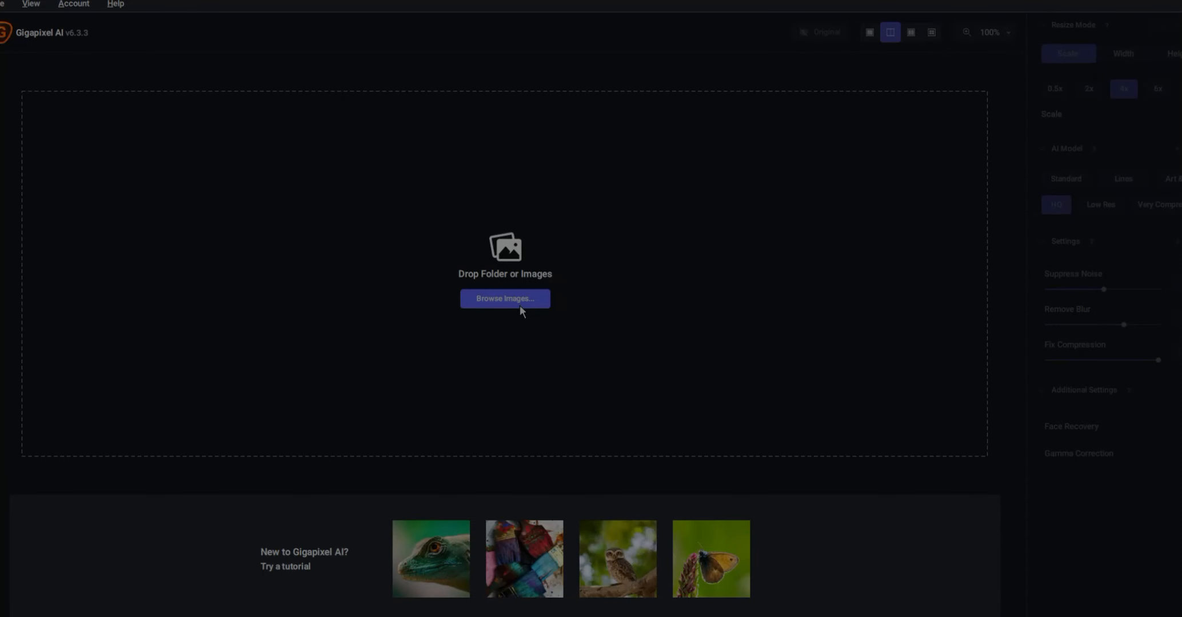
- Load spirit neu face 1.jpg from the spirit folder into Gigapixel AI for upscaling
click(505, 298)
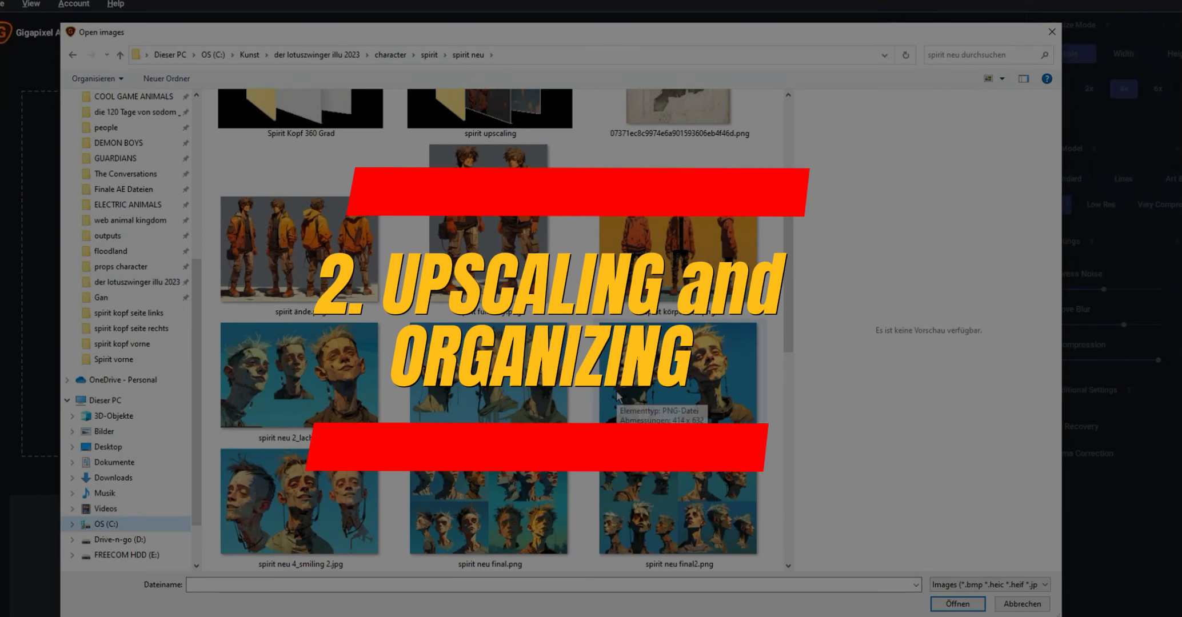
scroll(619, 397, down, 5)
scroll(619, 398, up, 5)
click(430, 55)
scroll(475, 320, down, 5)
click(457, 340)
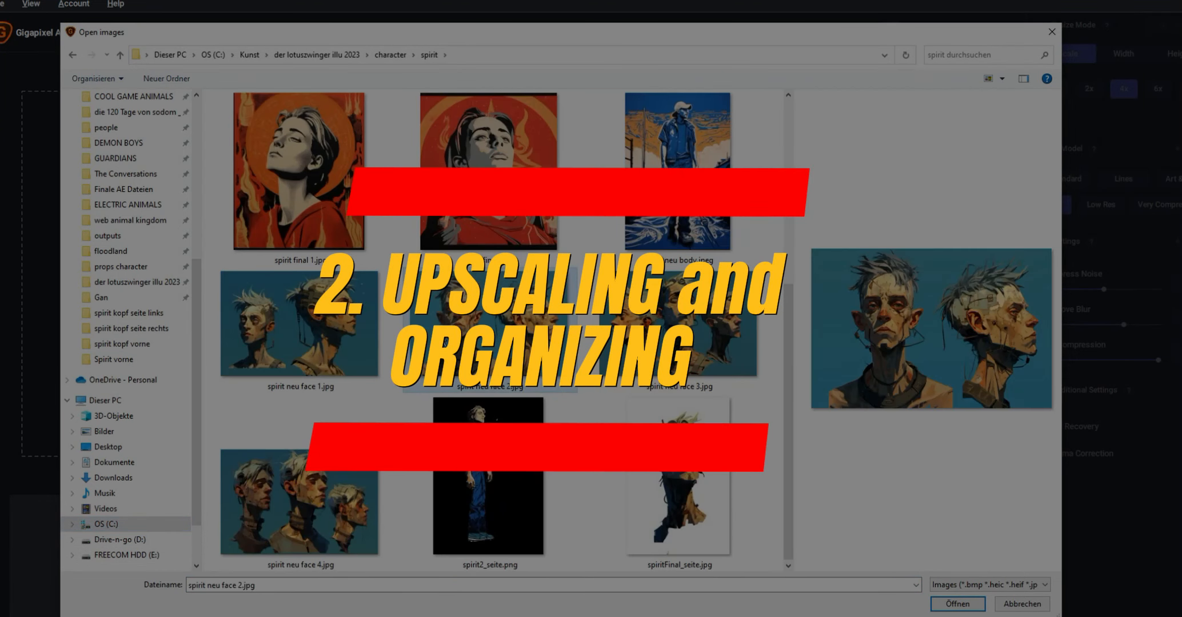
ctrl+click(336, 343)
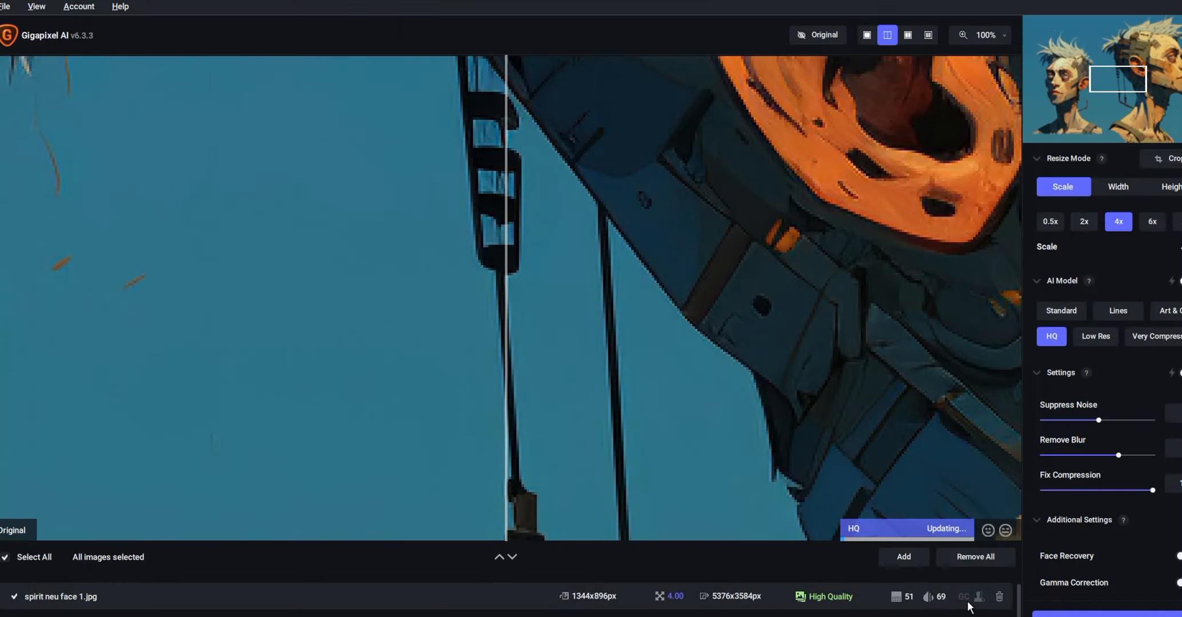
scroll(837, 387, down, 3)
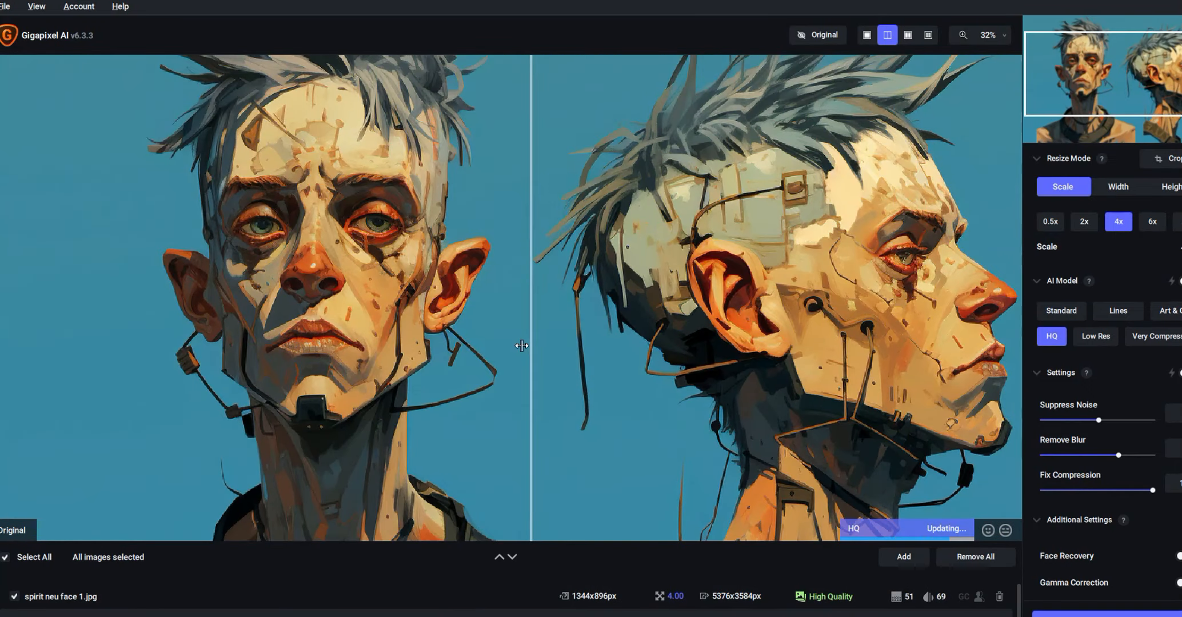
- Export the upscaled image with an automatic filename to the spirit upscaling folder inside spirit neu
drag(521, 345, 460, 361)
scroll(358, 256, up, 5)
scroll(358, 257, up, 2)
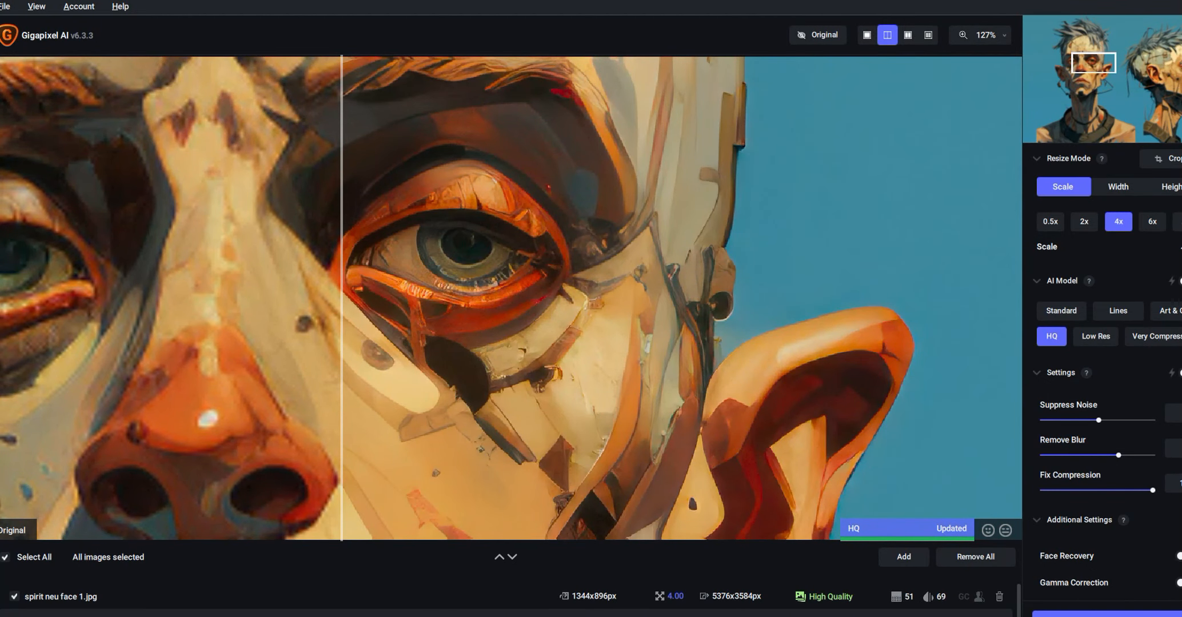
key(ctrl+s)
click(722, 399)
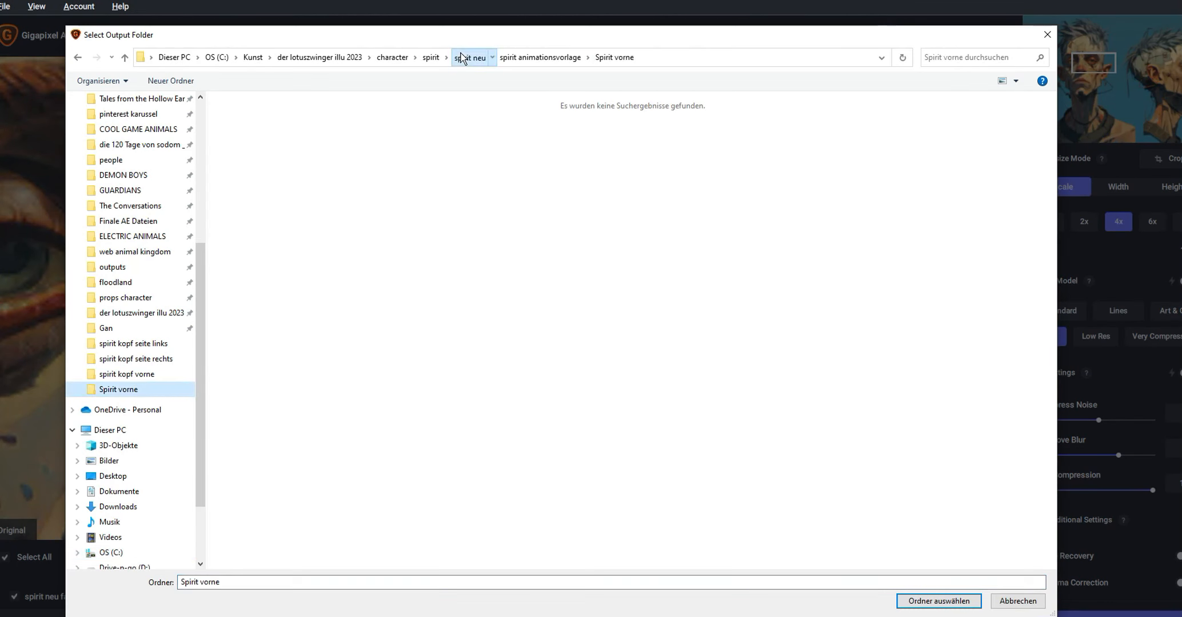
click(461, 57)
click(304, 360)
click(938, 600)
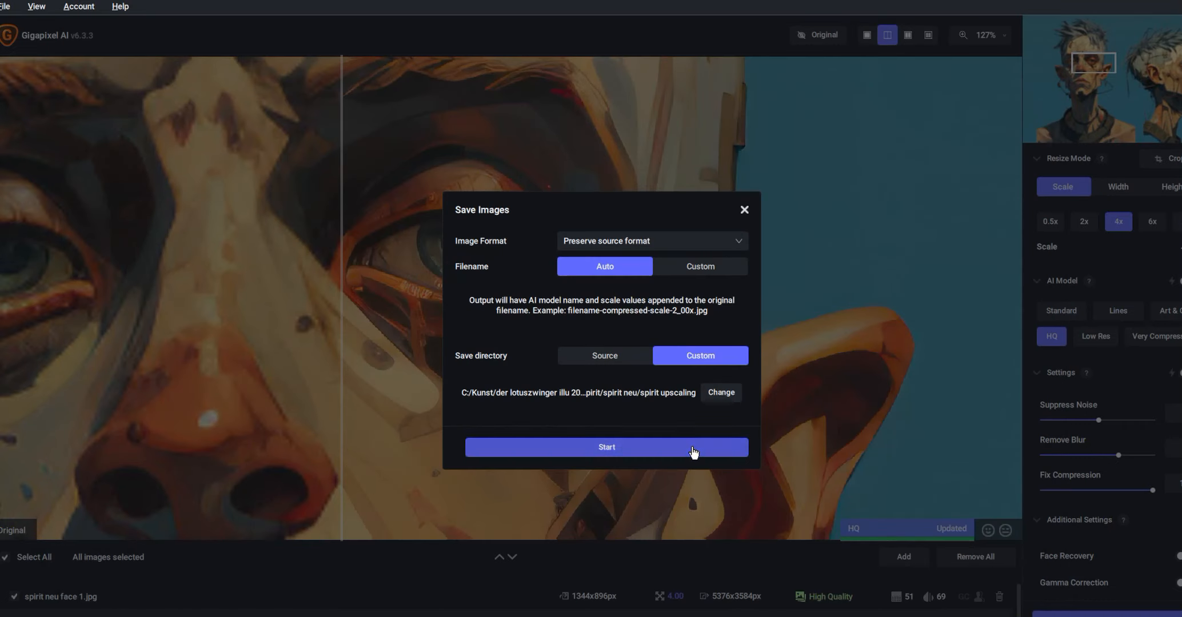
click(692, 448)
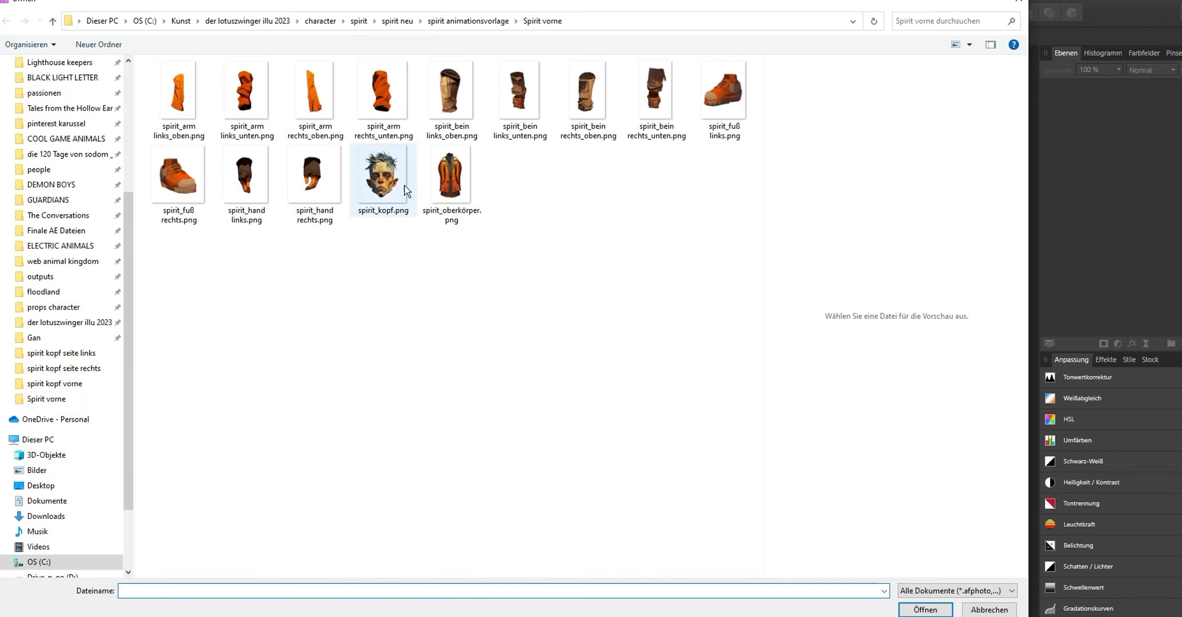
- Open the upscaled spirit neu face 2 image from the spirit upscaling folder in Affinity Photo
click(397, 21)
double_click(414, 366)
double_click(422, 486)
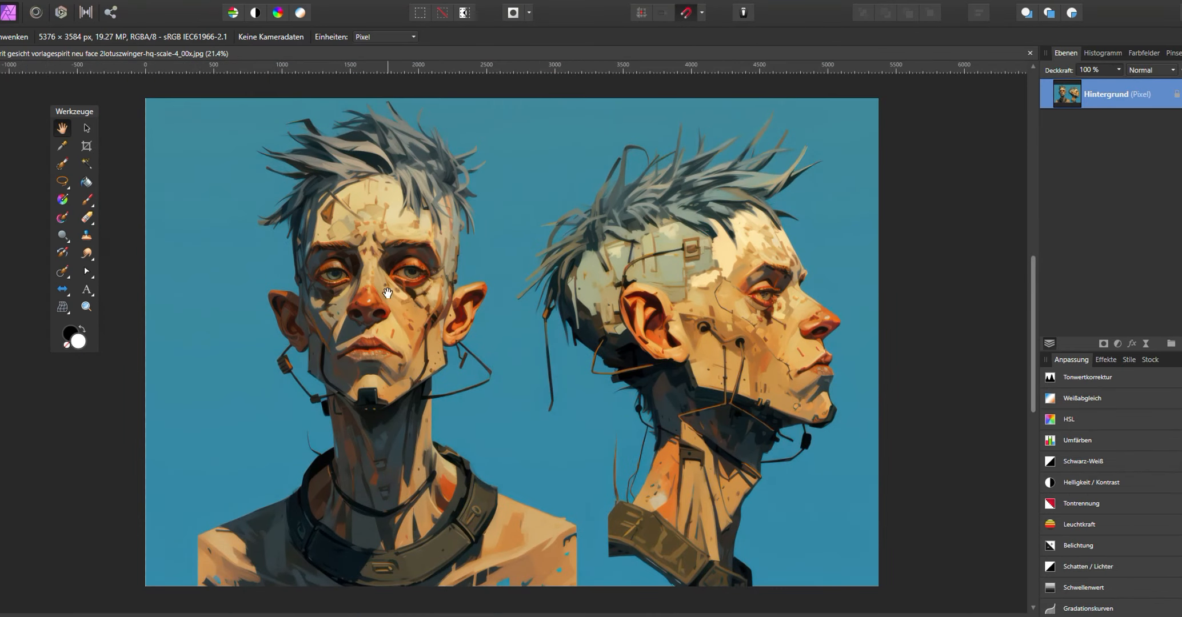
- Crop the image to the front-facing head on the left, about 3063 × 3584 px
click(87, 146)
drag(878, 342, 563, 328)
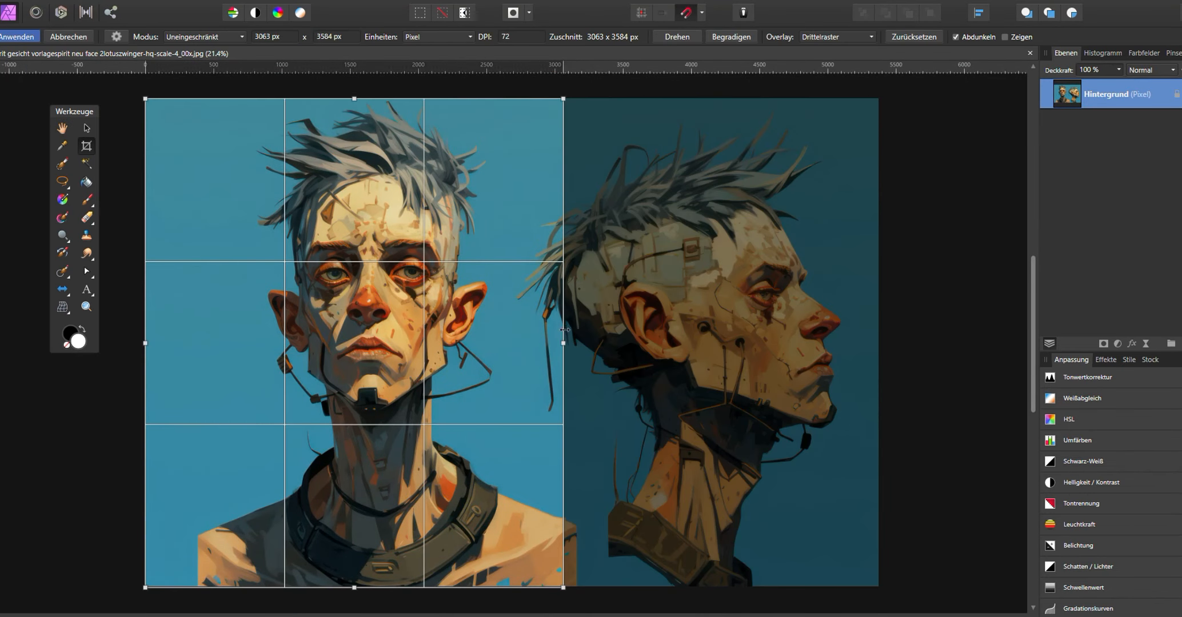
key(Return)
- Resize the document, setting its resolution to 300 DPI
scroll(563, 326, up, 3)
click(150, 1)
click(194, 59)
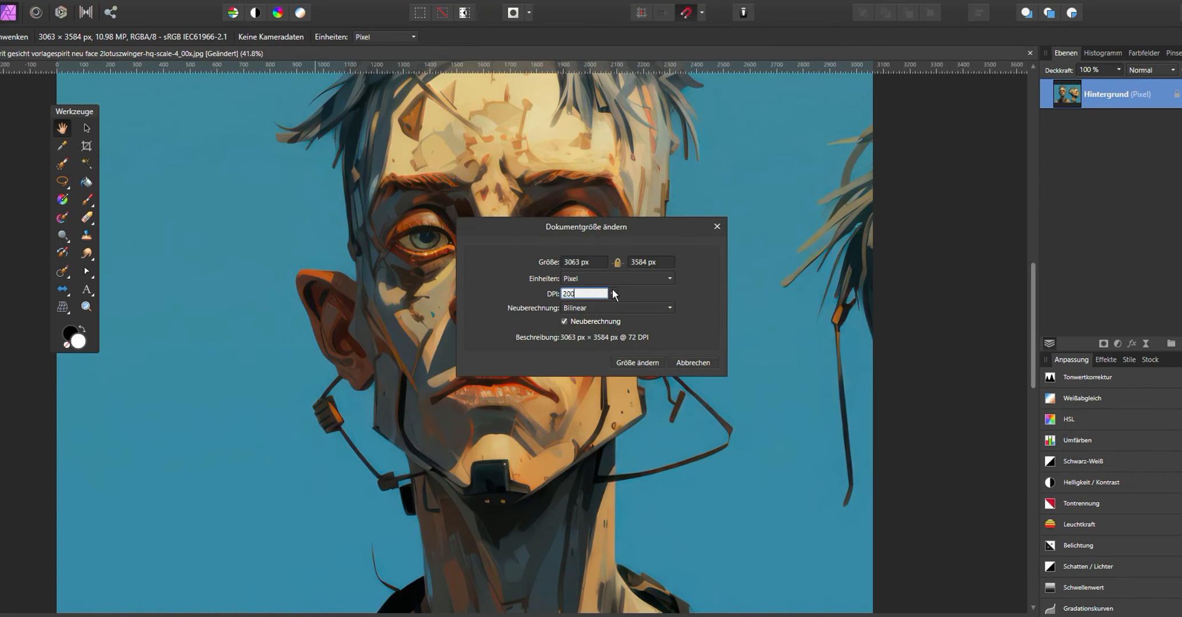
click(637, 362)
- Paint a selection over the character's head and hair with the Selection Brush tool
scroll(538, 297, up, 3)
scroll(400, 182, down, 5)
drag(397, 153, 410, 196)
scroll(414, 200, up, 4)
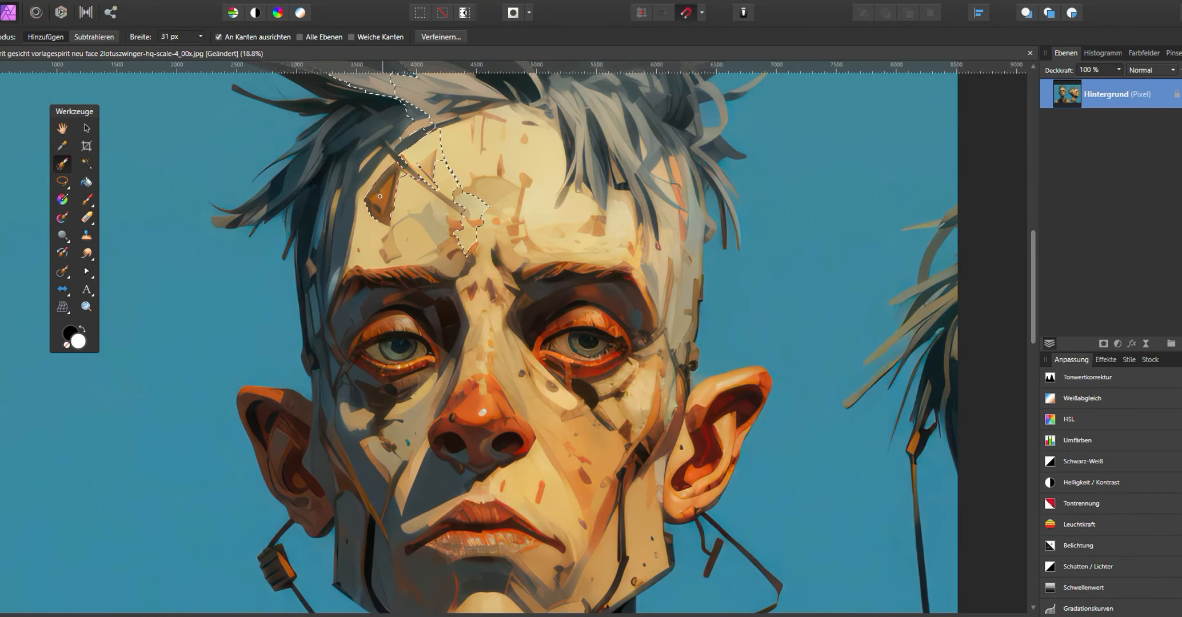
scroll(537, 309, down, 1)
drag(432, 375, 595, 398)
drag(607, 281, 386, 507)
drag(497, 246, 481, 361)
drag(557, 151, 609, 263)
drag(481, 480, 468, 286)
drag(390, 426, 644, 334)
drag(476, 401, 464, 121)
drag(516, 291, 374, 424)
drag(423, 126, 406, 553)
- Extend the selection to include the outer hair strands on the right side
scroll(385, 202, up, 2)
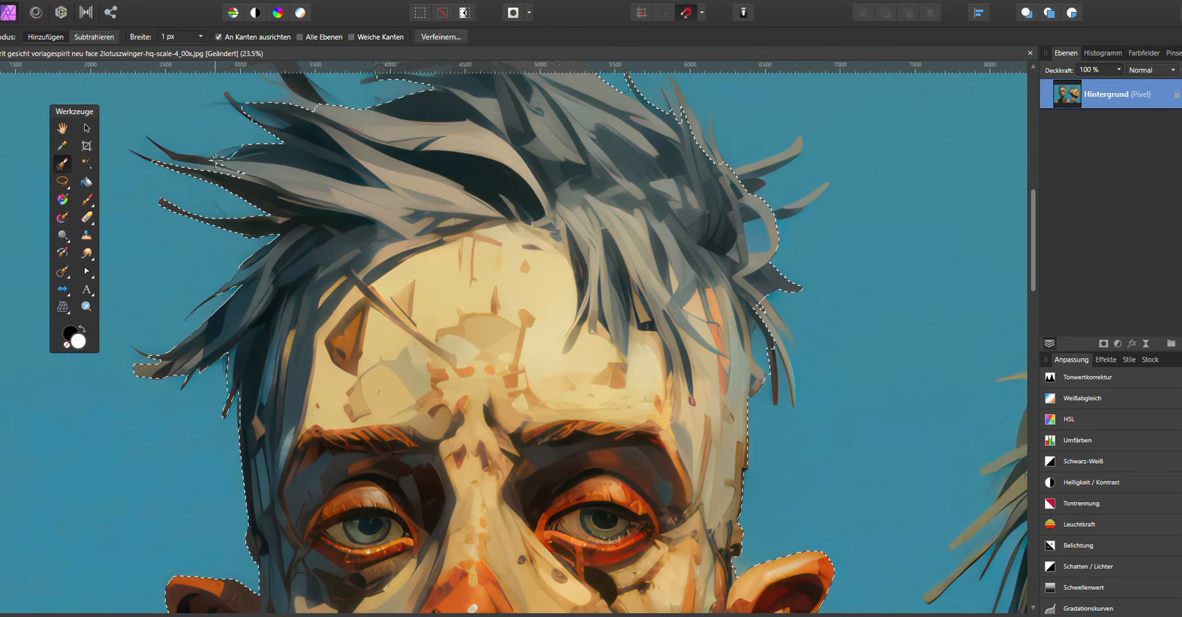
scroll(320, 192, up, 2)
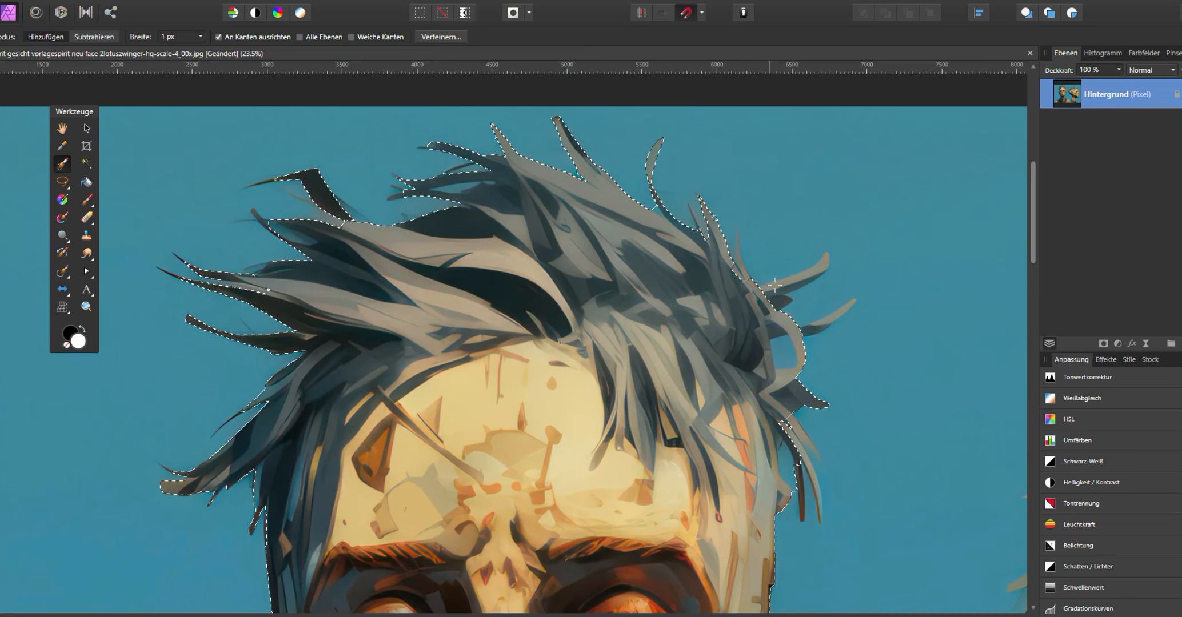
drag(773, 293, 823, 262)
drag(800, 333, 848, 308)
drag(802, 390, 681, 298)
drag(696, 432, 684, 346)
mouse_move(628, 354)
mouse_down()
mouse_move(566, 171)
mouse_move(581, 308)
mouse_up()
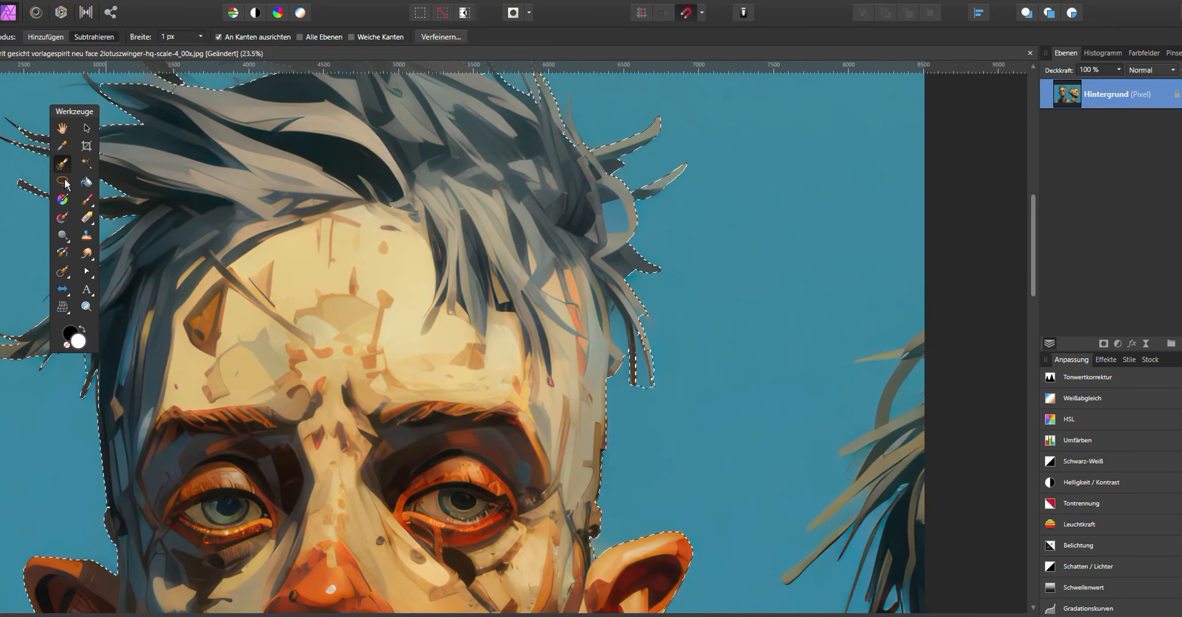
- Add the face, ears and neck to the selection using a selection brush width of about 116 px
click(76, 1)
click(80, 7)
scroll(612, 206, down, 2)
click(63, 164)
scroll(518, 113, up, 2)
scroll(517, 113, down, 2)
scroll(686, 571, up, 2)
click(62, 42)
drag(514, 434, 439, 257)
drag(400, 354, 622, 255)
drag(225, 241, 248, 372)
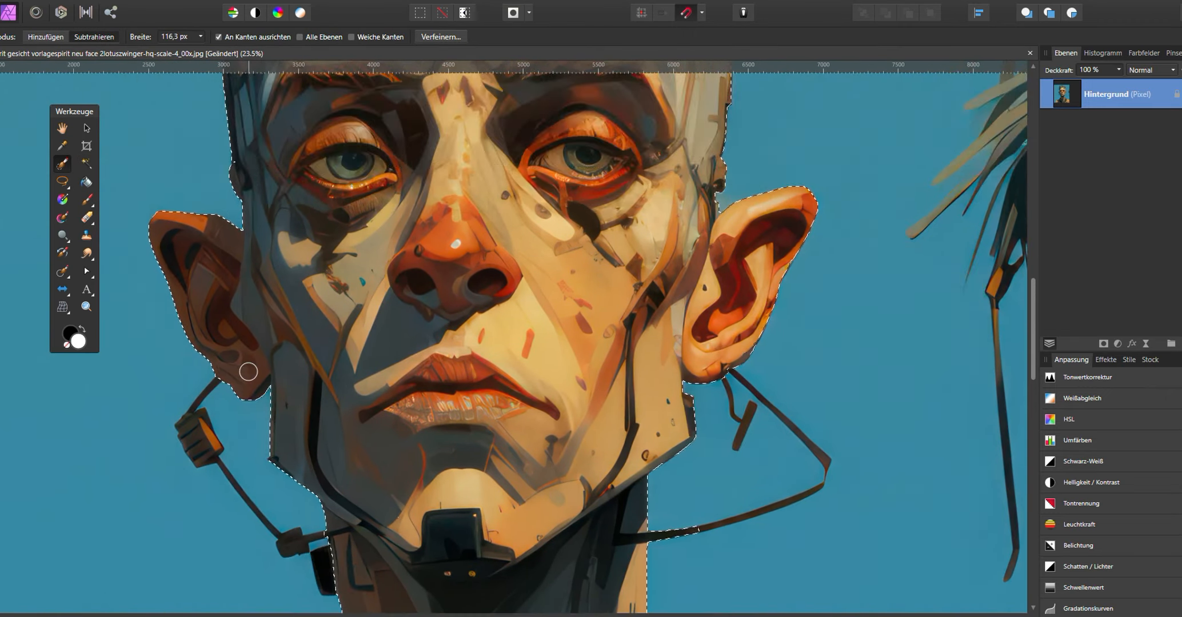
- Invert the selection and delete the background around the head
scroll(248, 372, down, 4)
click(228, 2)
click(275, 39)
key(Delete)
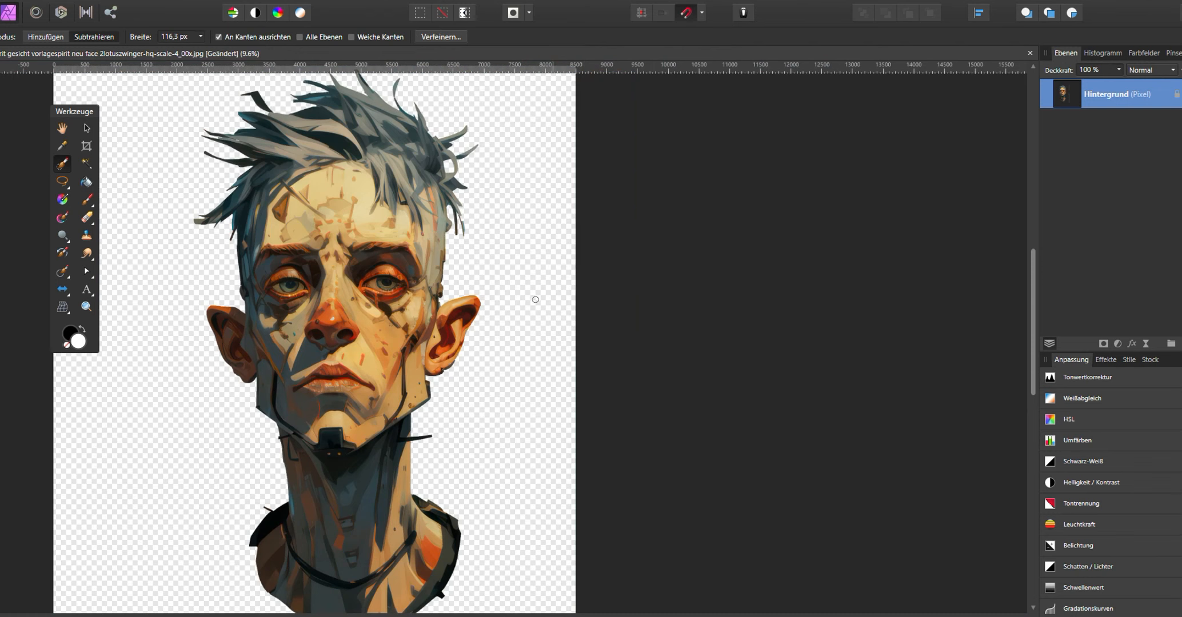
- Deselect and erase leftover background at the left shoulder with the Erase Brush
key(ctrl+d)
scroll(349, 287, up, 4)
drag(206, 600, 309, 373)
click(90, 217)
drag(259, 512, 240, 335)
drag(241, 335, 247, 336)
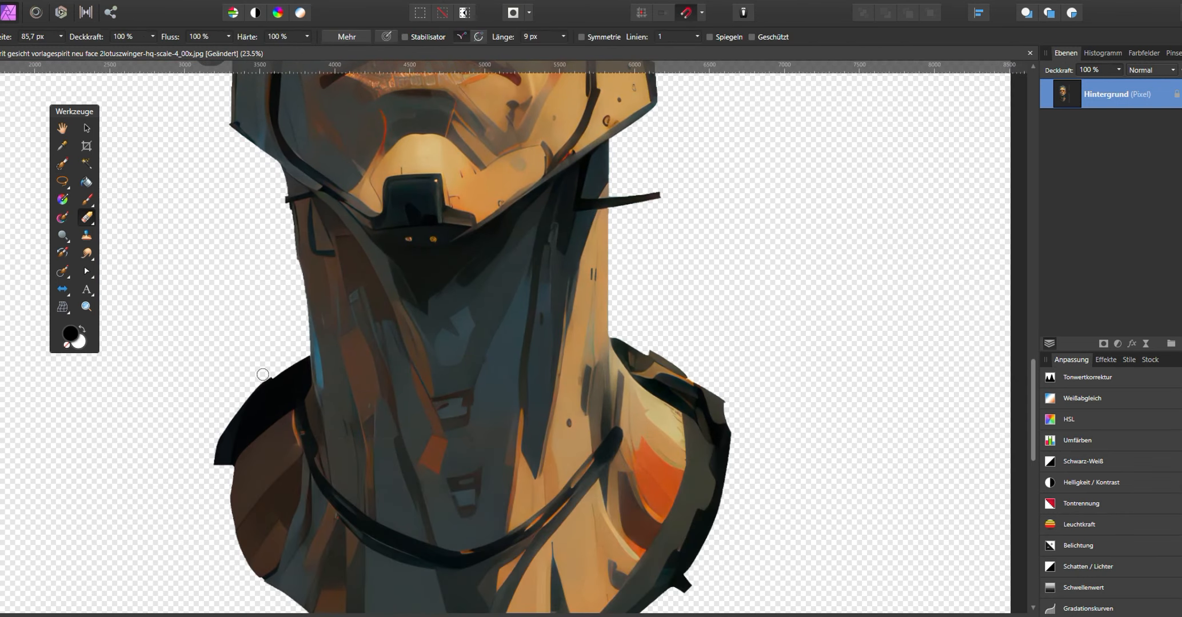
scroll(615, 199, up, 10)
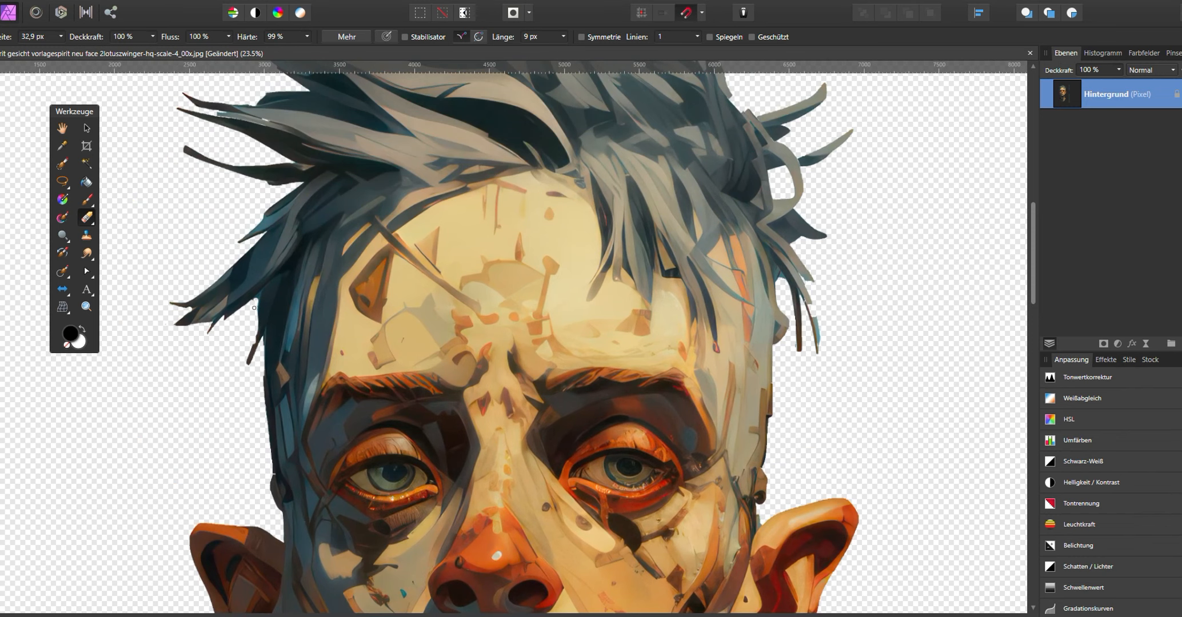
scroll(254, 318, up, 5)
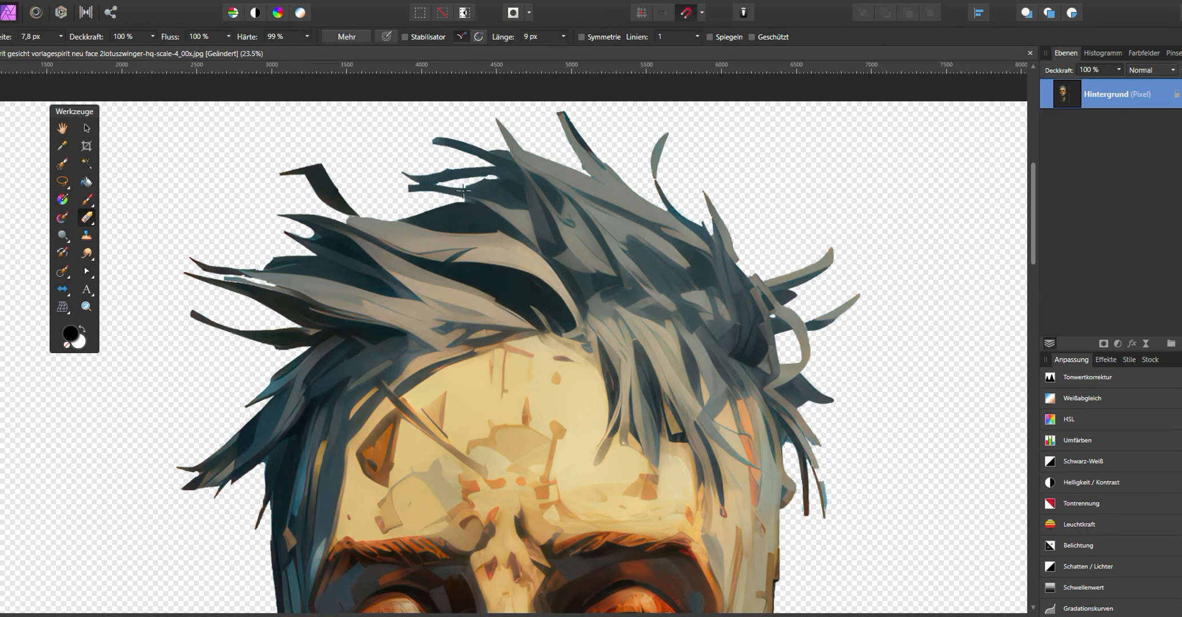
- Crop the head image's canvas with the Crop tool and apply the crop
scroll(464, 191, down, 3)
scroll(457, 264, up, 4)
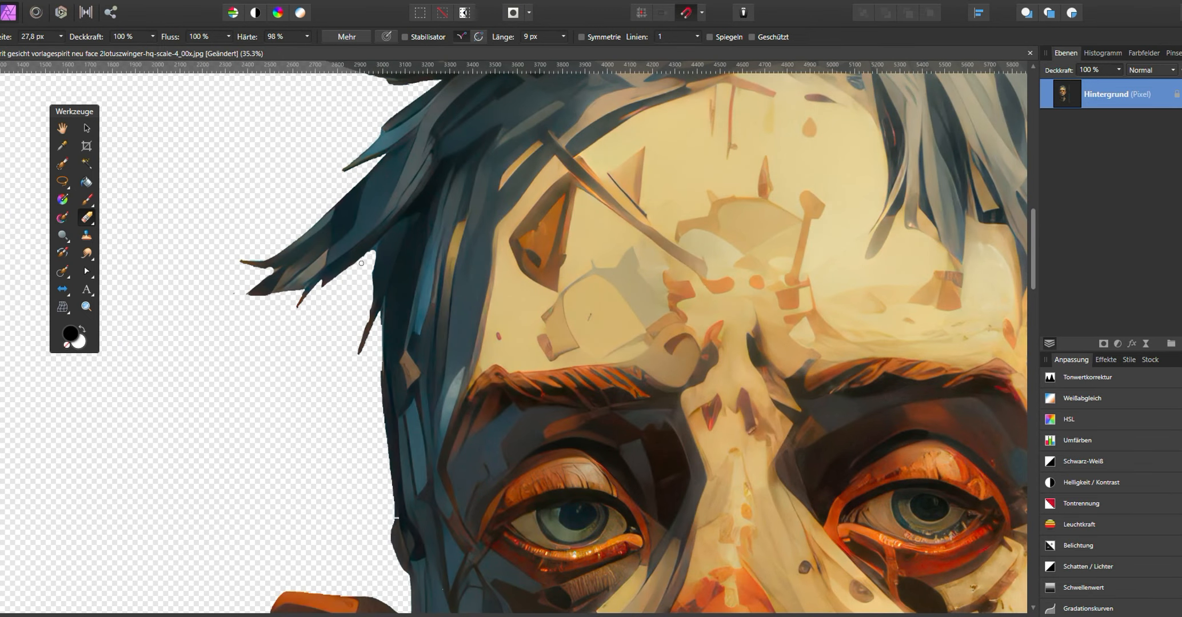
scroll(287, 302, down, 3)
click(87, 147)
scroll(304, 164, down, 1)
drag(190, 496, 253, 473)
key(Return)
- Select the head layer with the Move tool and nudge its position on the canvas slightly
click(86, 131)
right_click(559, 307)
click(607, 544)
scroll(663, 407, down, 1)
drag(517, 343, 525, 346)
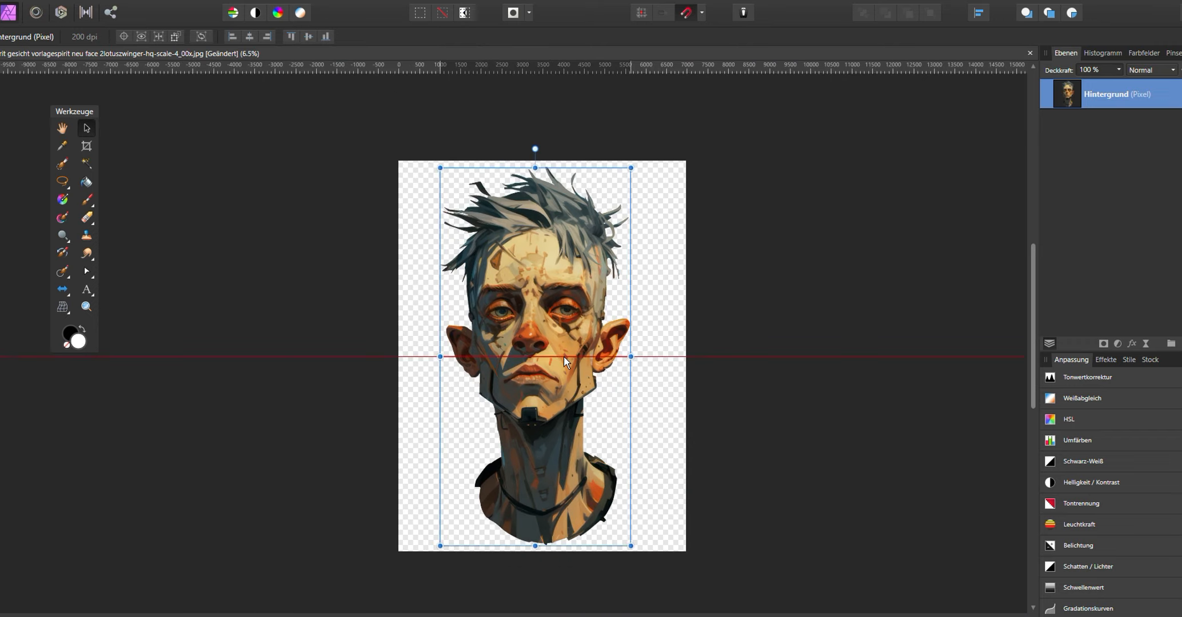
- Open the full-body character image 'ankunft im hafenspirit ändelotuszwinger-hq-scale-6_00x (1).jpg'
key(ctrl+o)
click(466, 207)
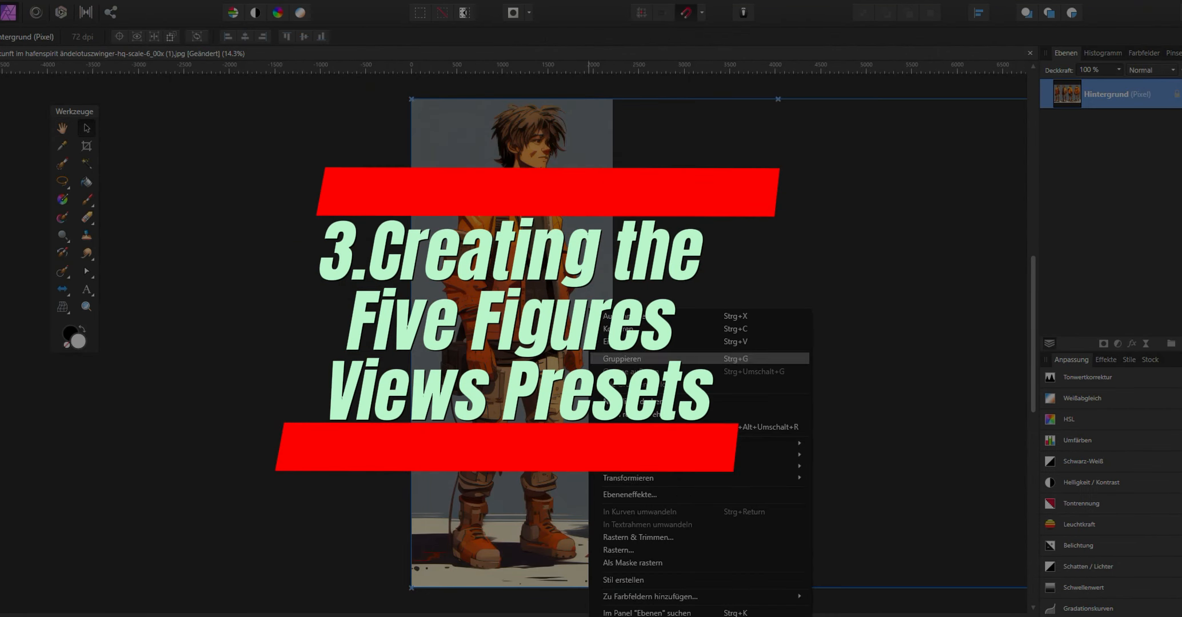
click(660, 536)
- Select the floor area beneath the character's boots with the Flood Selection tool
scroll(541, 365, up, 3)
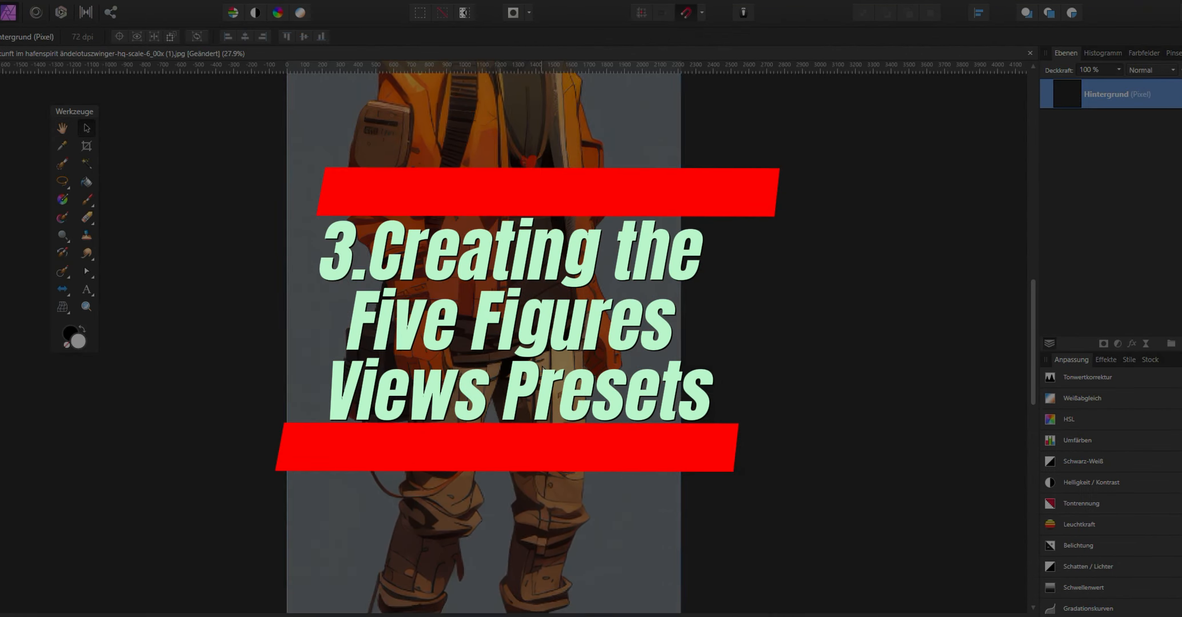
scroll(482, 475, up, 2)
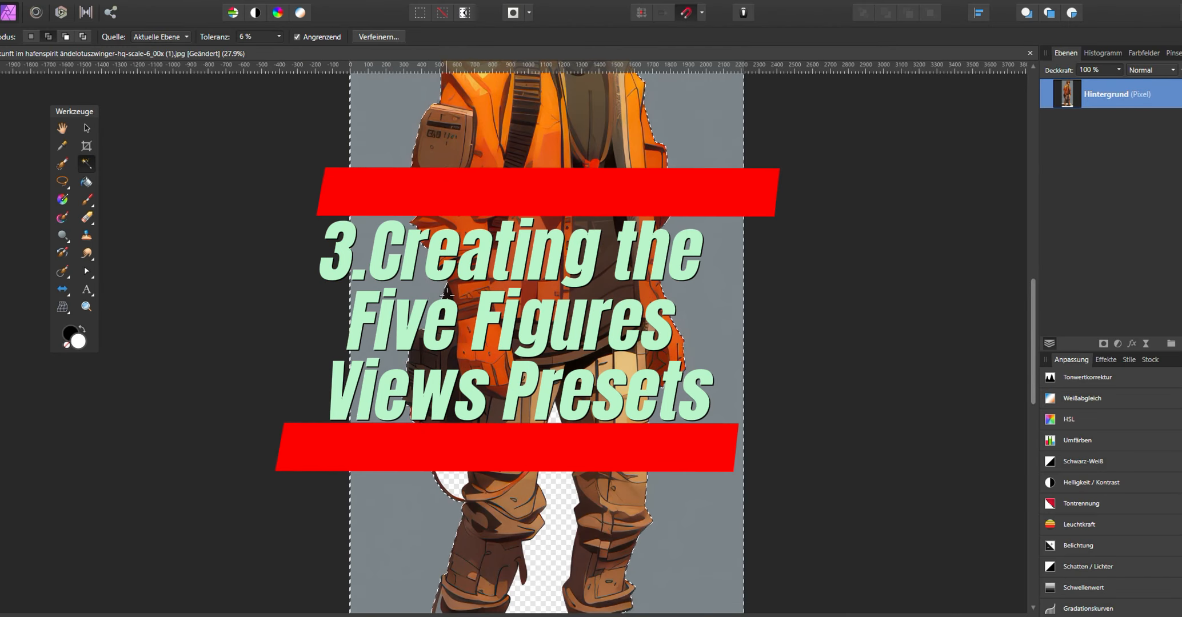
scroll(568, 353, down, 2)
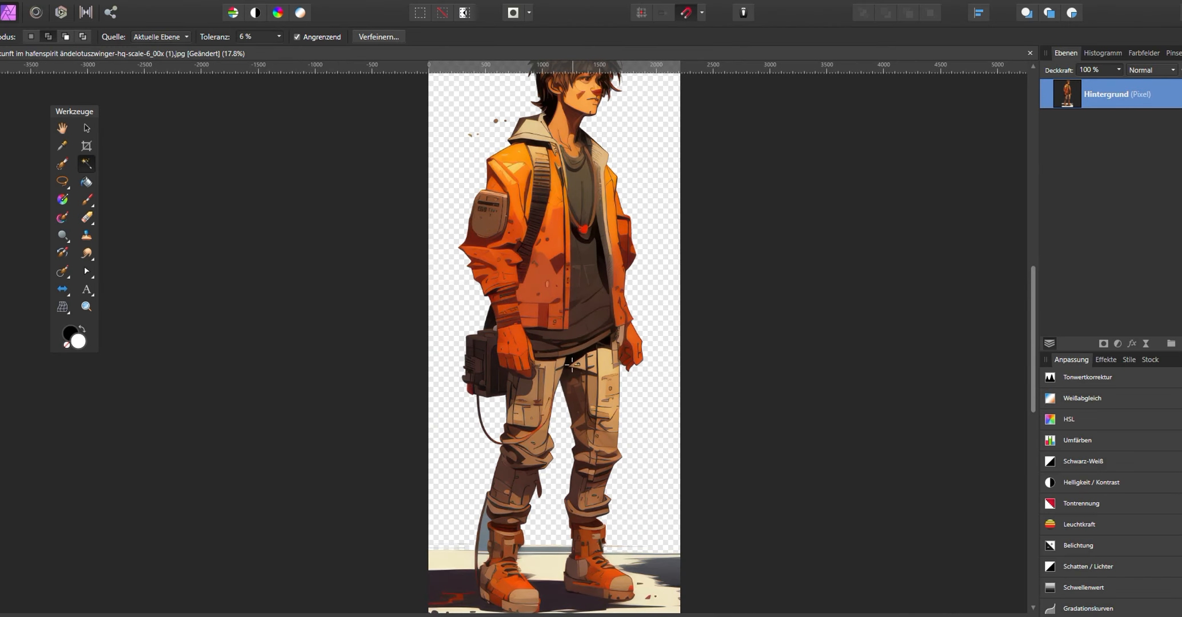
scroll(520, 482, up, 6)
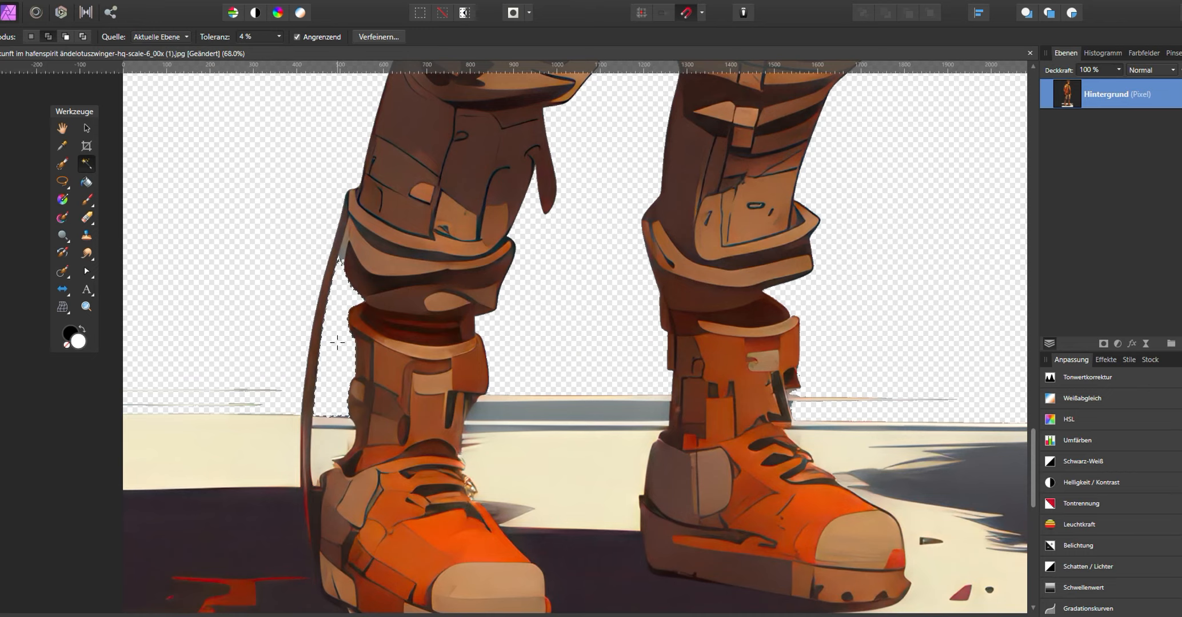
scroll(338, 344, down, 4)
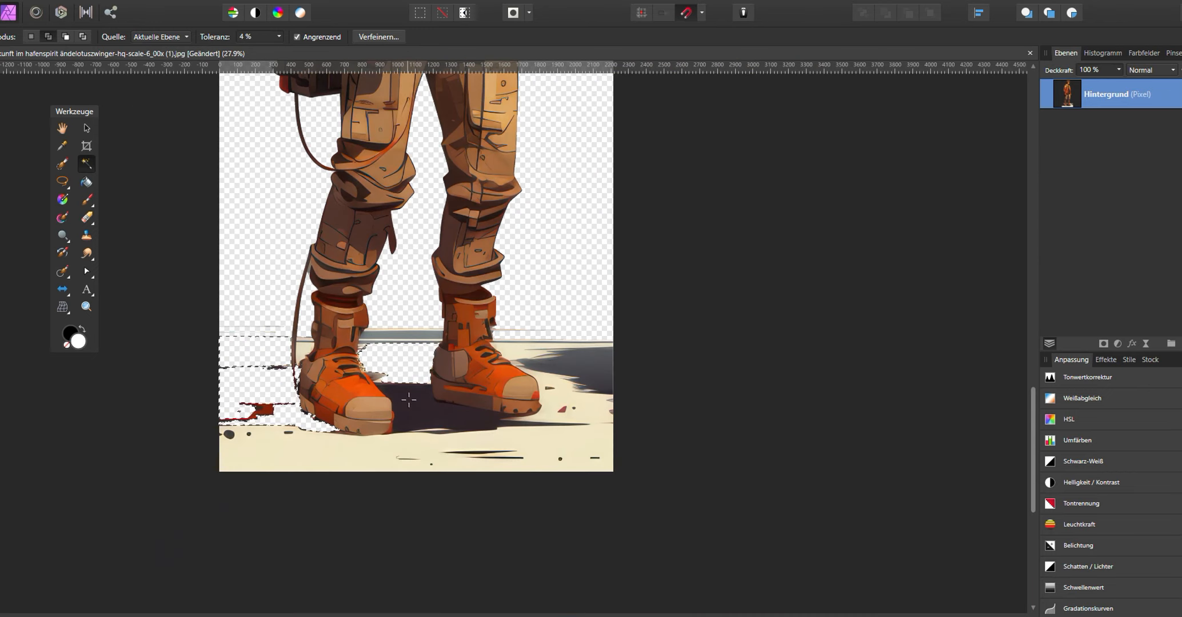
drag(508, 454, 608, 428)
- Refine the floor selection around the boots with the Selection Brush and delete the floor
scroll(383, 299, up, 3)
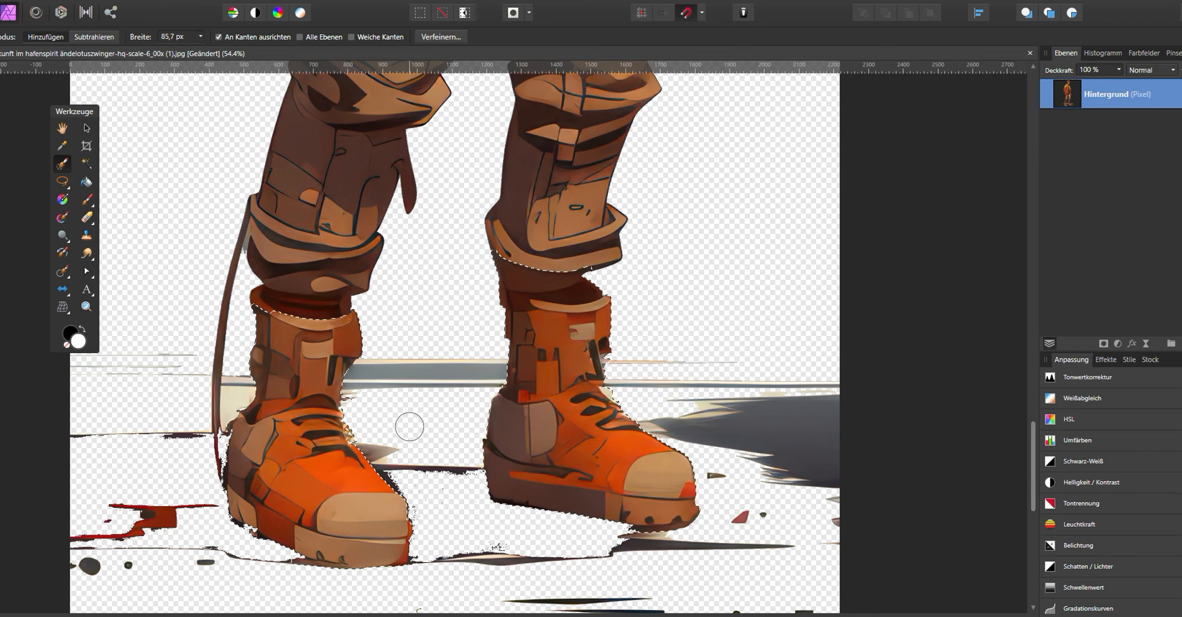
click(237, 2)
click(320, 42)
mouse_move(430, 364)
mouse_down()
mouse_move(620, 374)
mouse_move(806, 452)
mouse_up()
drag(571, 411, 698, 283)
mouse_move(349, 242)
mouse_down()
mouse_move(306, 399)
mouse_move(208, 420)
mouse_up()
drag(267, 429, 260, 519)
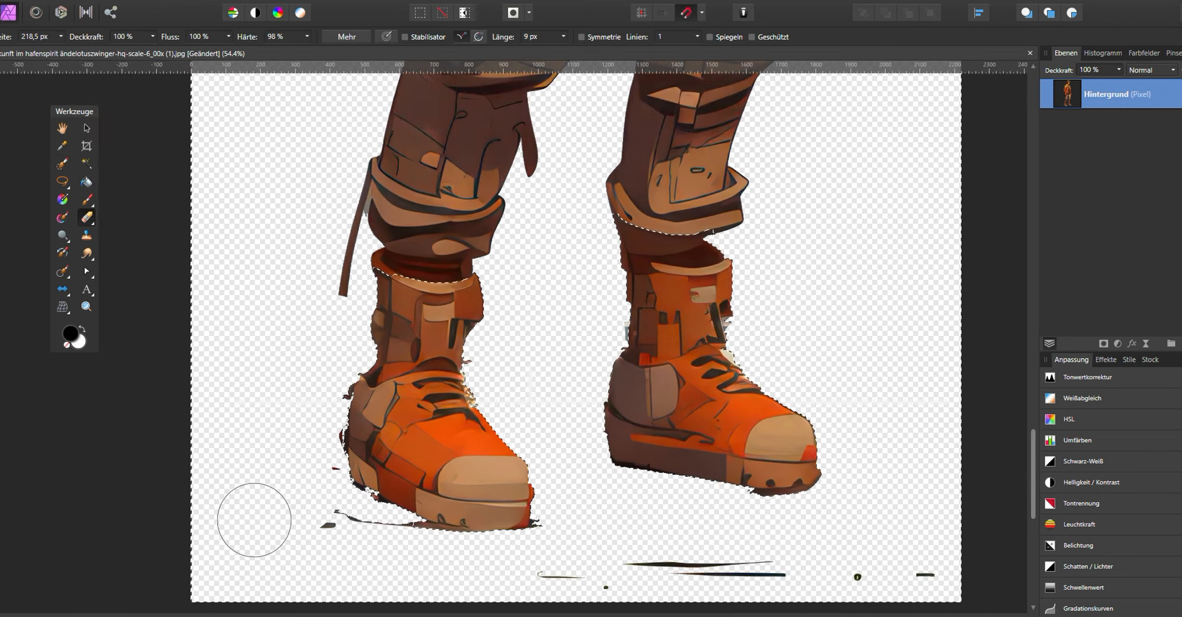
- Deselect and erase leftover floor and shadow remnants around the boots with the Erase Brush
key(ctrl+d)
scroll(412, 354, up, 2)
drag(412, 354, 435, 222)
scroll(361, 254, up, 9)
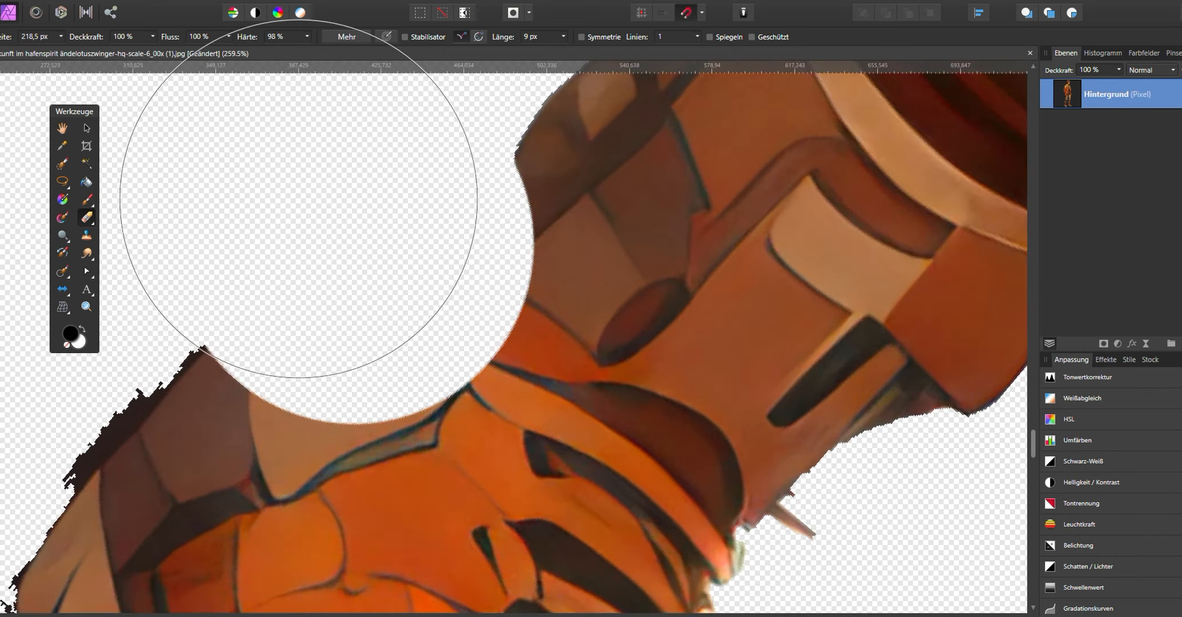
scroll(420, 311, down, 3)
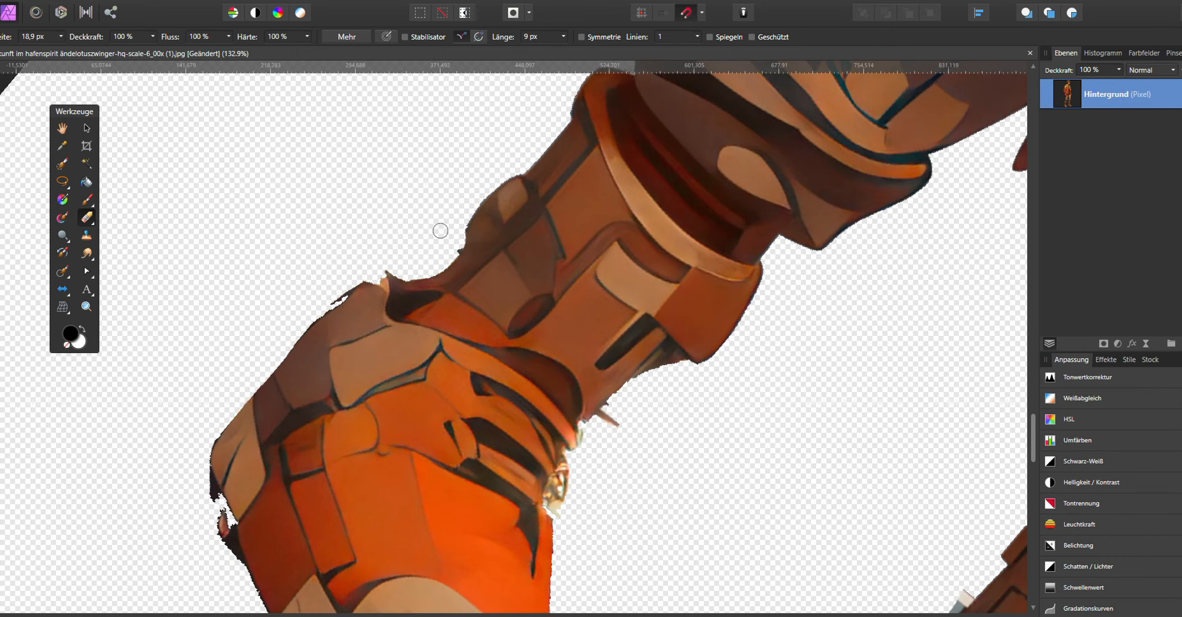
drag(277, 313, 119, 541)
drag(587, 121, 560, 136)
drag(527, 167, 414, 245)
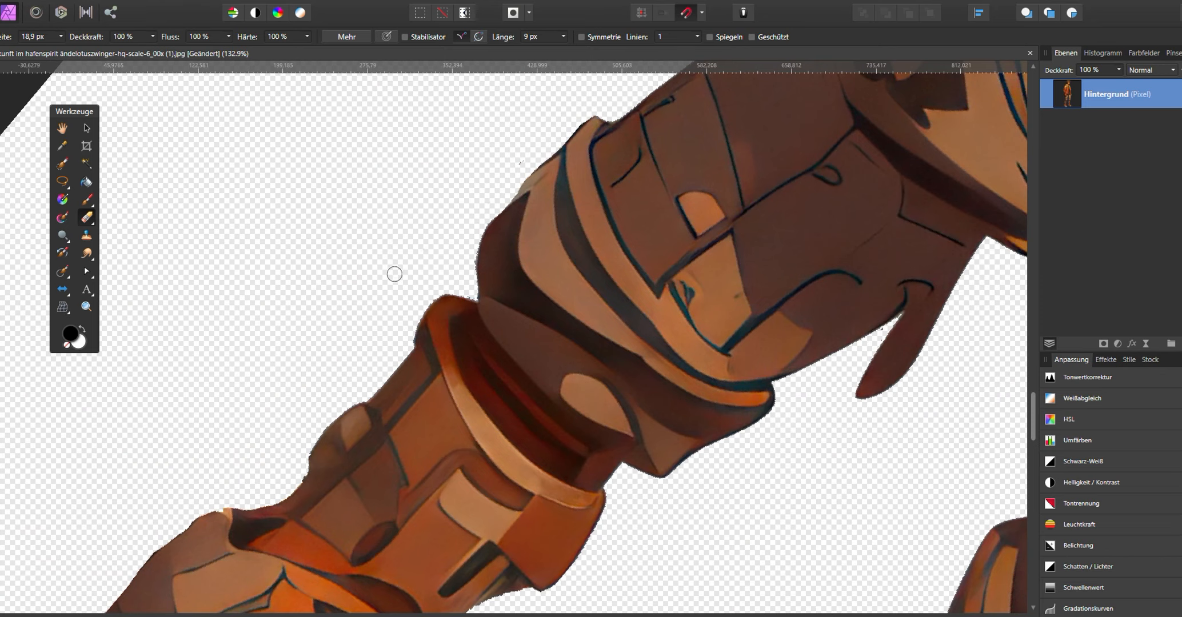
- Inspect the edges of the boots and legs for leftover background
scroll(356, 164, down, 5)
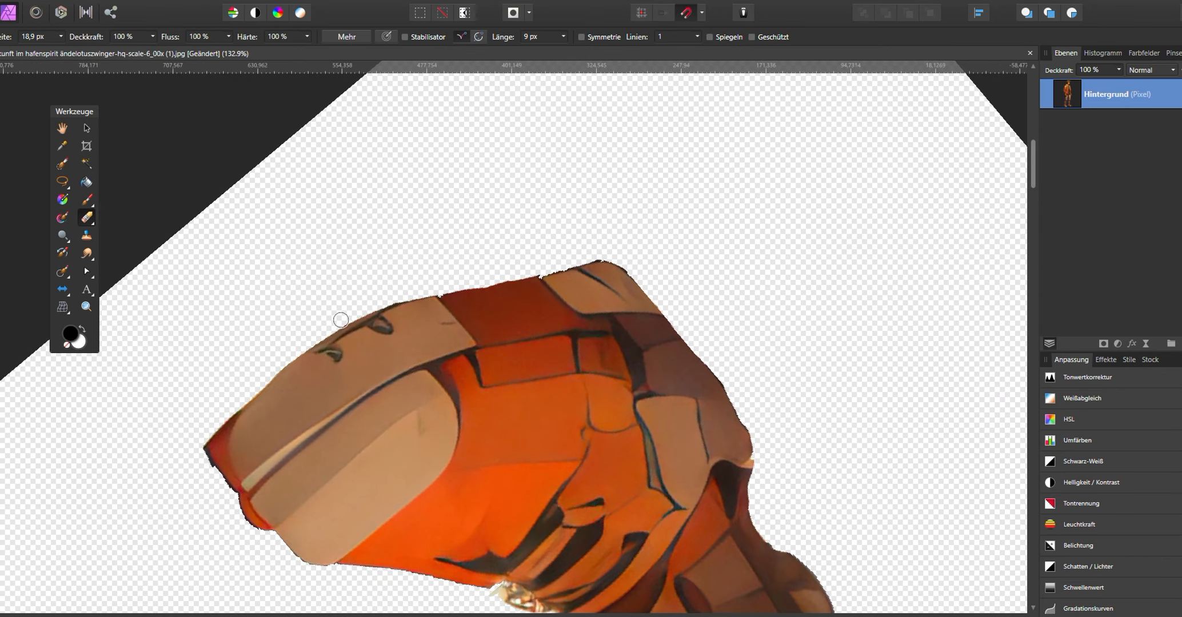
scroll(568, 273, down, 5)
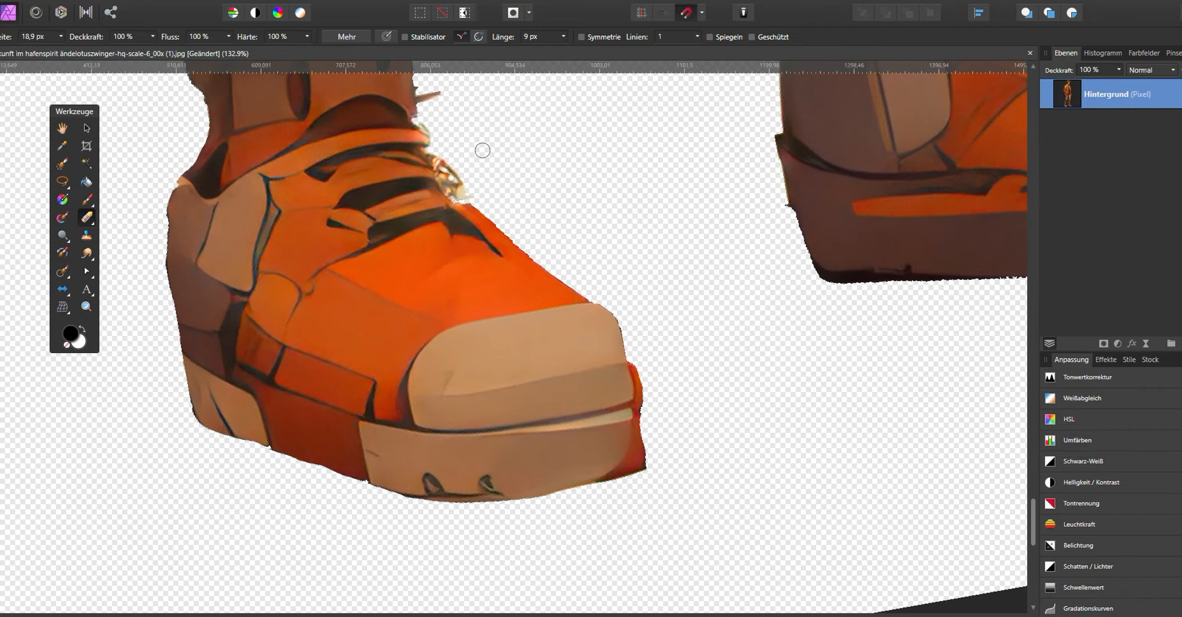
scroll(531, 197, right, 10)
key(o)
key(e)
scroll(570, 367, up, 5)
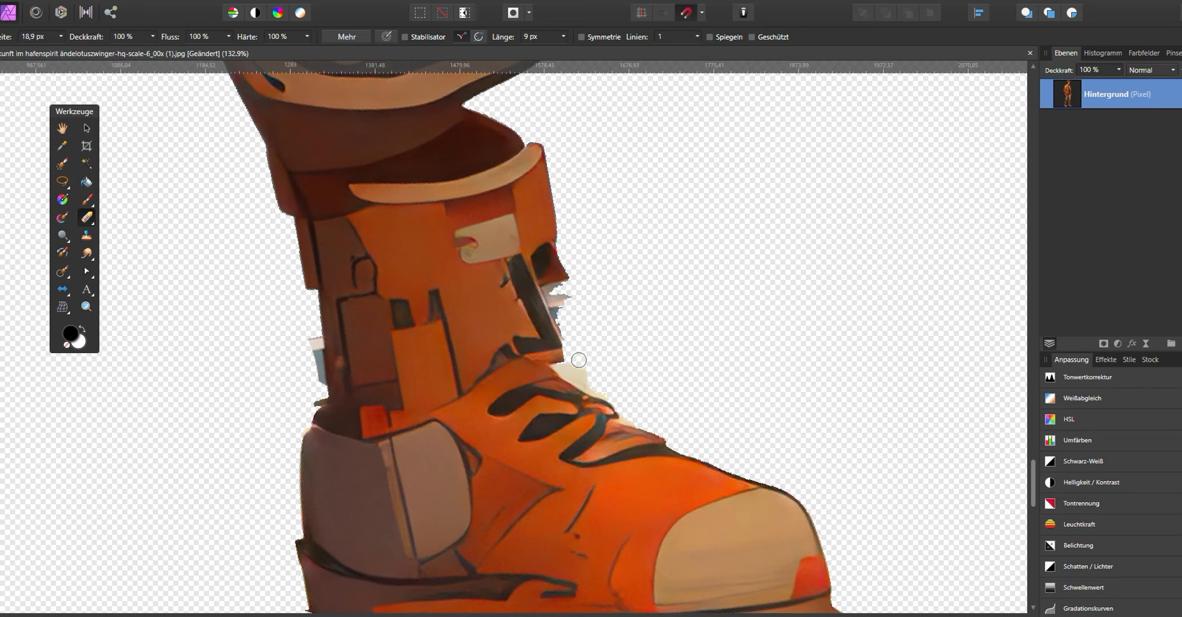
scroll(315, 358, down, 5)
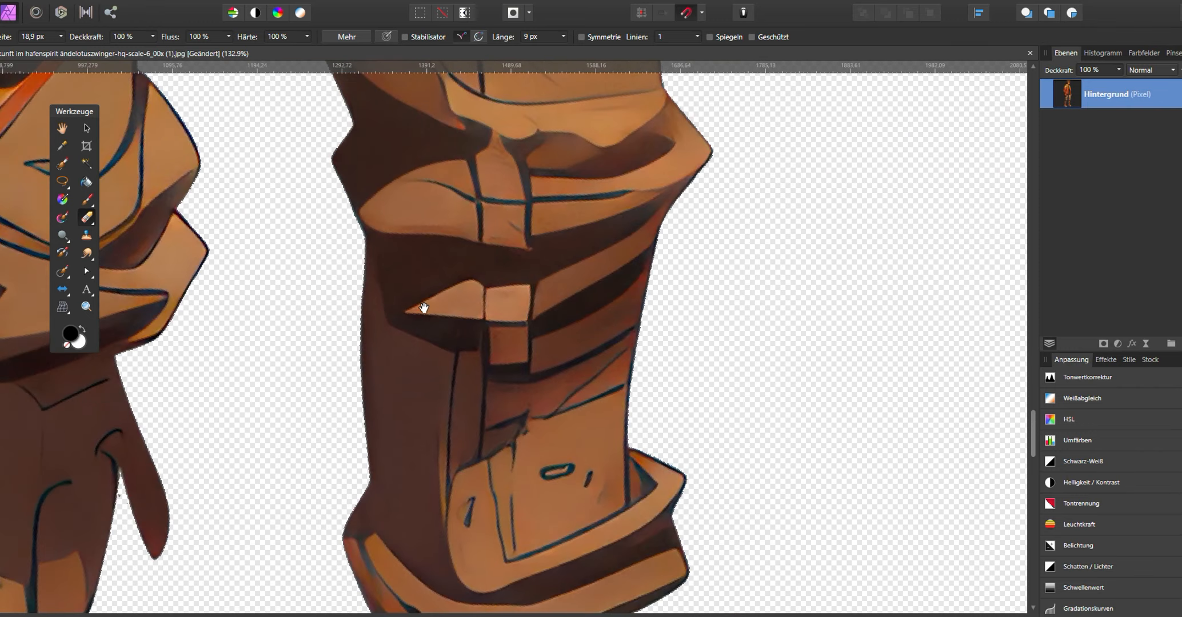
scroll(511, 280, down, 3)
- Lasso the right leg, then cut and paste it onto its own layer
click(62, 181)
click(158, 189)
drag(328, 308, 297, 372)
drag(439, 364, 446, 324)
mouse_move(551, 455)
mouse_down()
mouse_move(543, 274)
mouse_move(542, 320)
mouse_move(416, 457)
mouse_move(432, 160)
mouse_up()
click(86, 128)
key(ctrl+x)
key(ctrl+v)
drag(464, 229, 478, 264)
drag(166, 213, 194, 268)
- Lasso the left leg, then cut and paste it onto its own layer
key(l)
drag(370, 233, 372, 206)
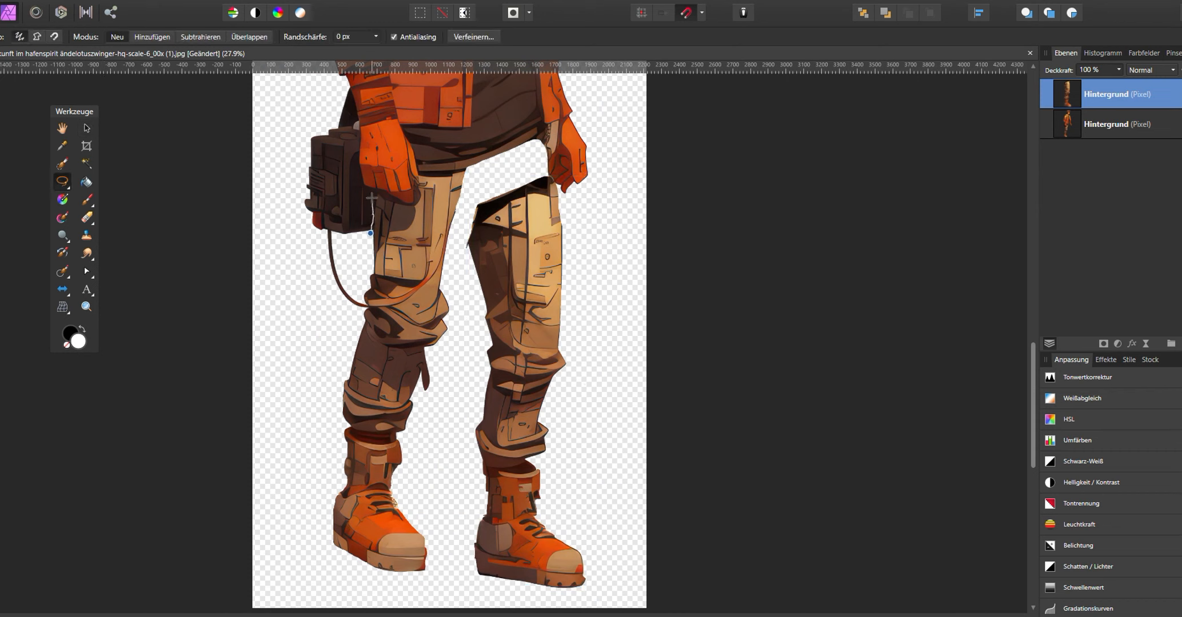
drag(324, 320, 366, 246)
key(ctrl+x)
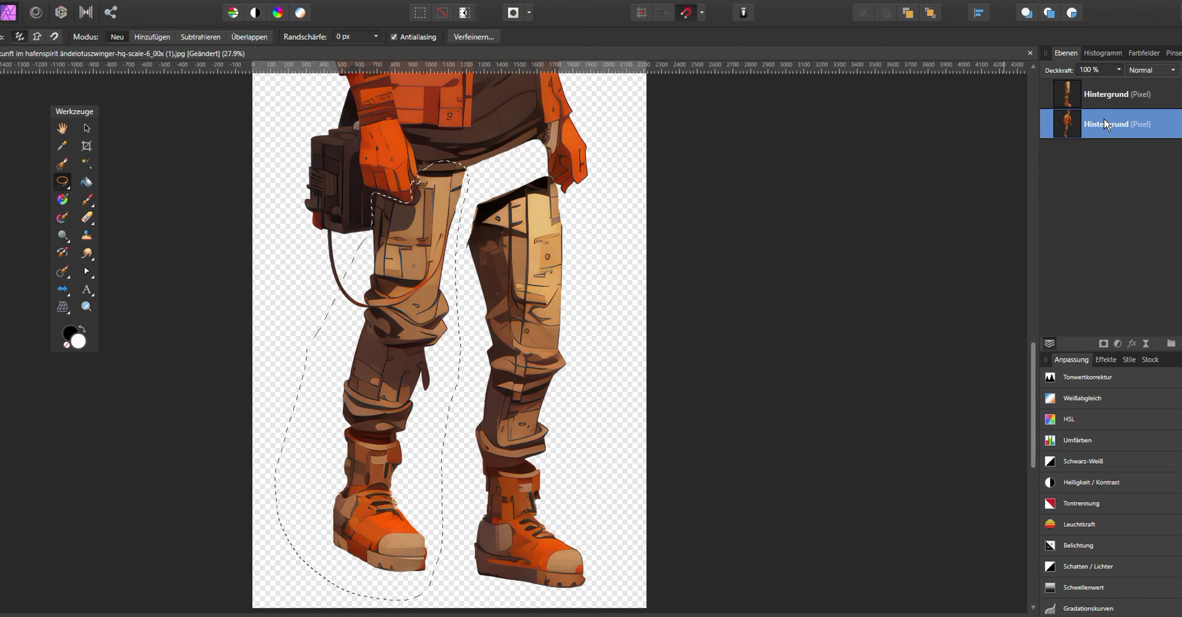
key(ctrl+v)
scroll(531, 271, down, 1)
key(v)
drag(433, 280, 502, 274)
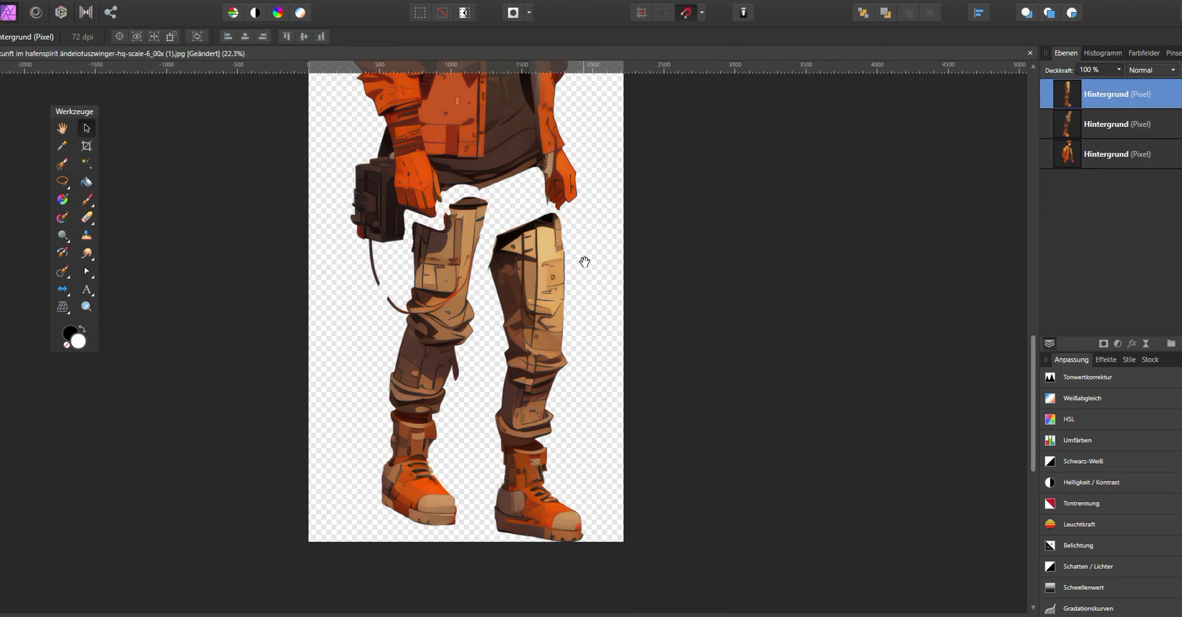
- Select the bottom torso layer and erase the stray specks beside the head
scroll(517, 270, up, 5)
click(1068, 158)
key(e)
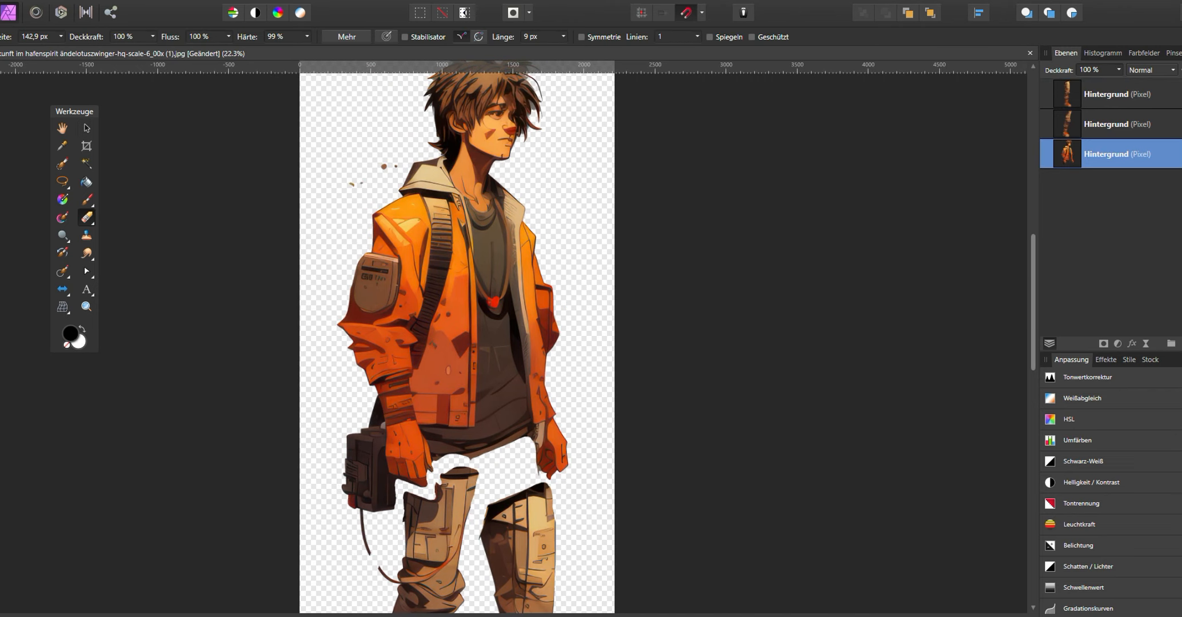
drag(386, 163, 354, 183)
drag(402, 133, 369, 208)
- Erase the head and neck from the torso layer with the Erase Brush
scroll(563, 204, up, 3)
mouse_move(259, 184)
mouse_down()
mouse_move(462, 171)
mouse_move(532, 256)
mouse_up()
mouse_move(326, 245)
mouse_down()
mouse_move(483, 180)
mouse_move(335, 293)
mouse_up()
scroll(410, 210, up, 1)
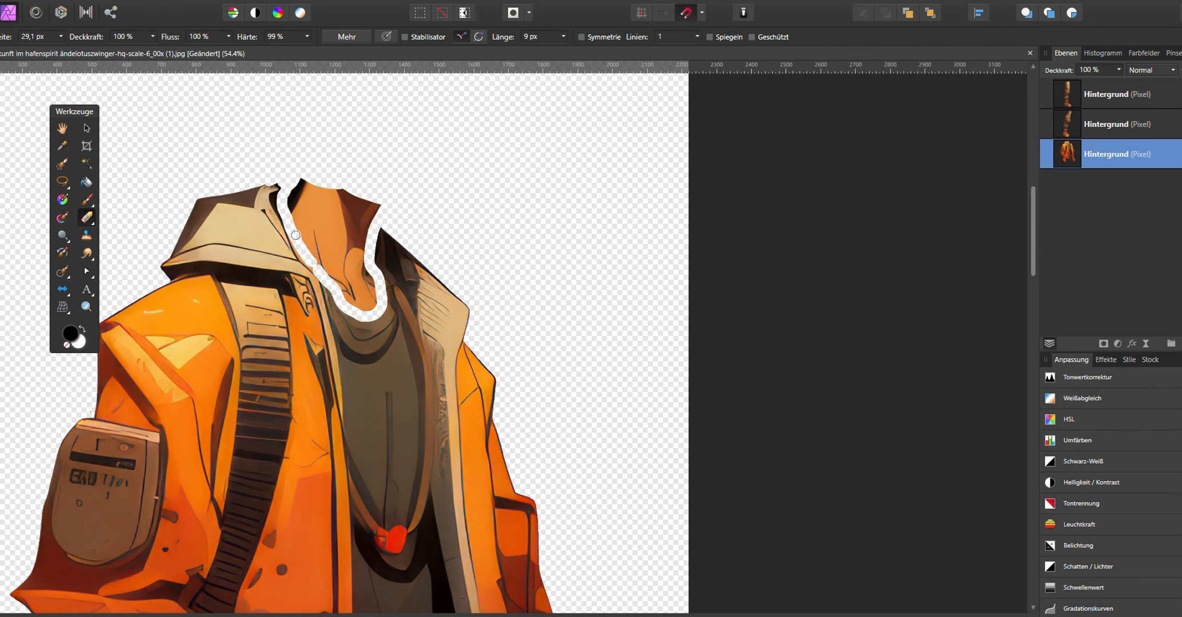
mouse_move(358, 197)
mouse_down()
mouse_move(305, 211)
mouse_move(360, 222)
mouse_move(366, 296)
mouse_up()
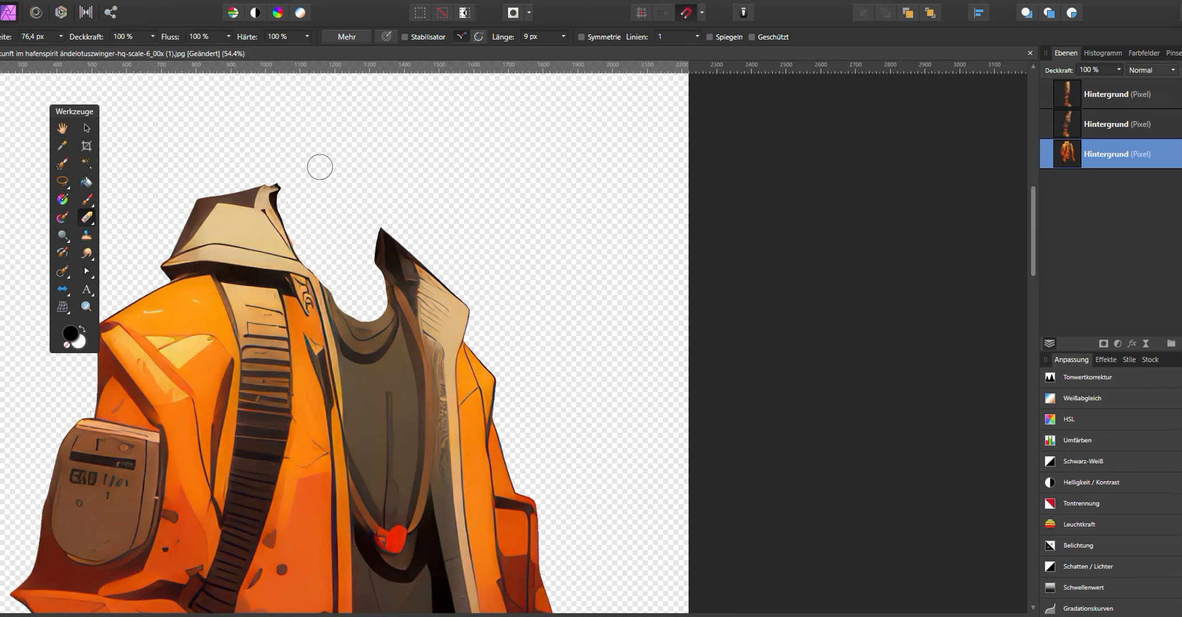
- Erase along the edge of the sleeve pocket on the torso layer
scroll(279, 204, down, 3)
scroll(263, 169, up, 3)
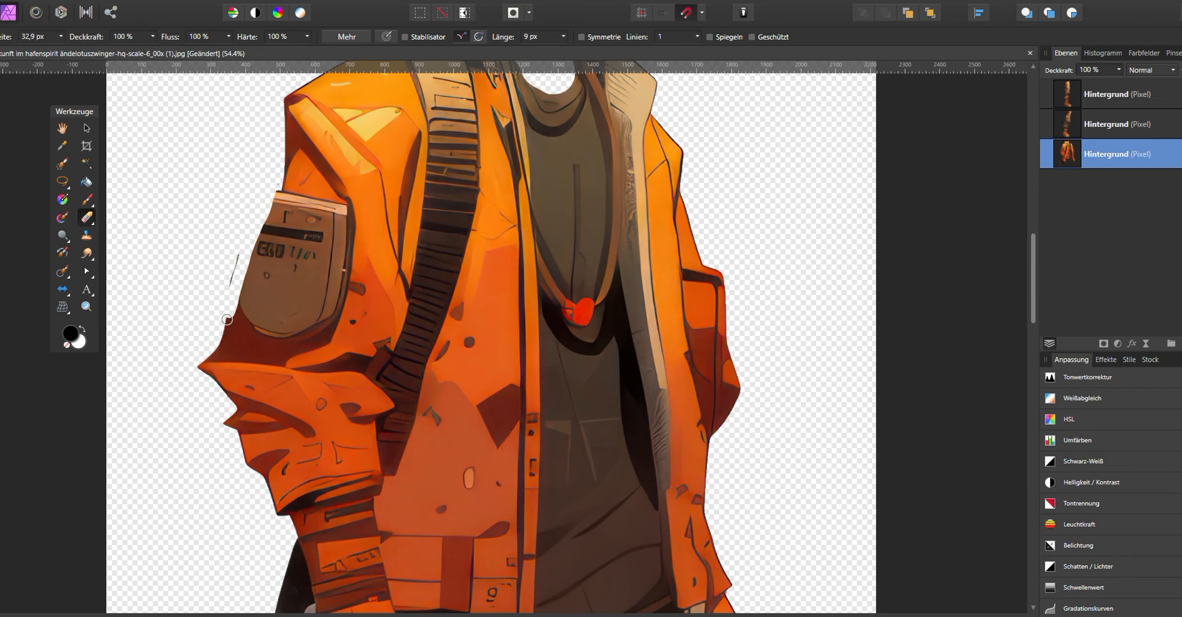
drag(348, 240, 355, 265)
drag(336, 198, 326, 322)
drag(342, 252, 353, 292)
- Paint over the sleeve pocket and blend it into the jacket with the Mixer Brush
key(b)
mouse_move(256, 317)
mouse_down()
mouse_move(279, 282)
mouse_move(283, 331)
mouse_up()
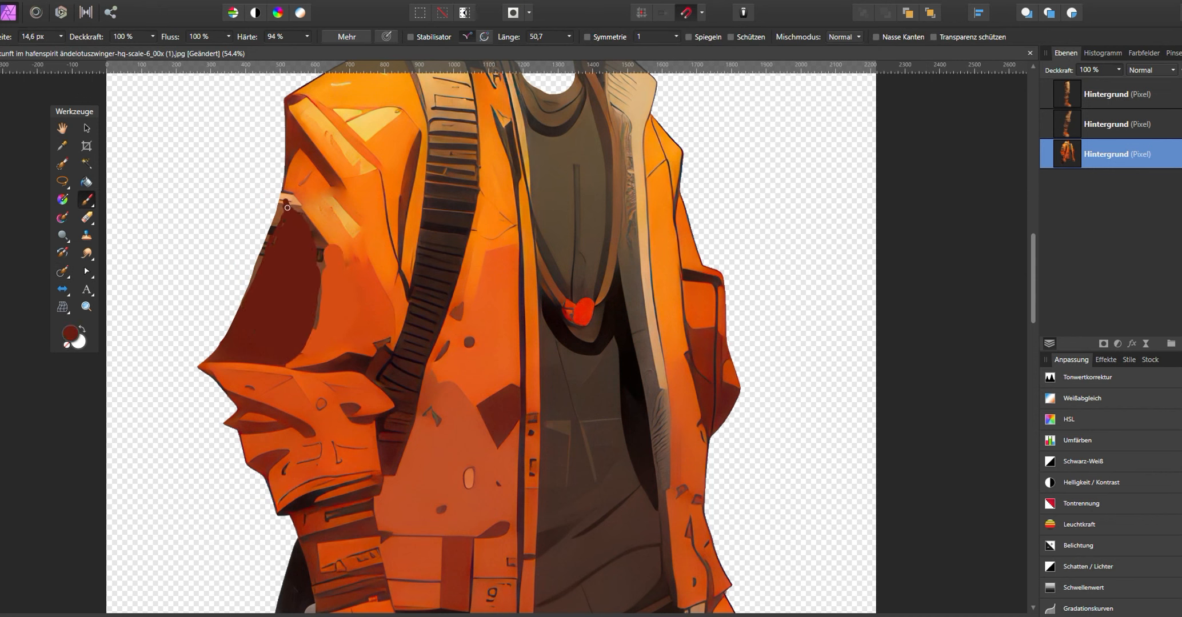
click(64, 218)
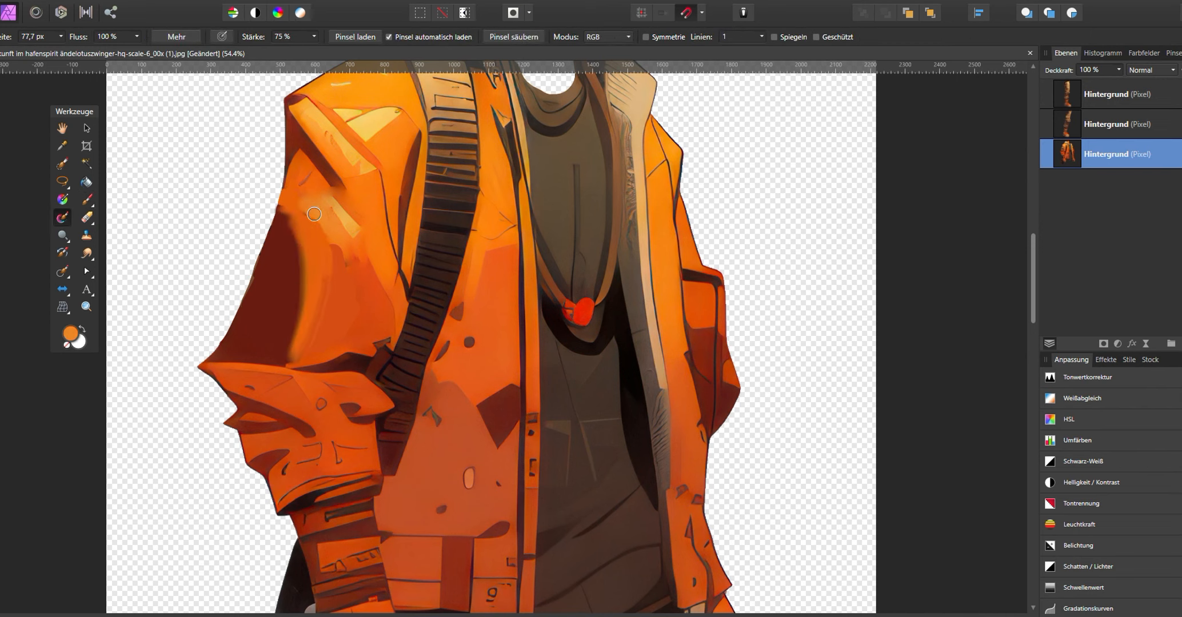
- Lasso the bag beside the left hand, delete it and deselect
scroll(351, 296, down, 5)
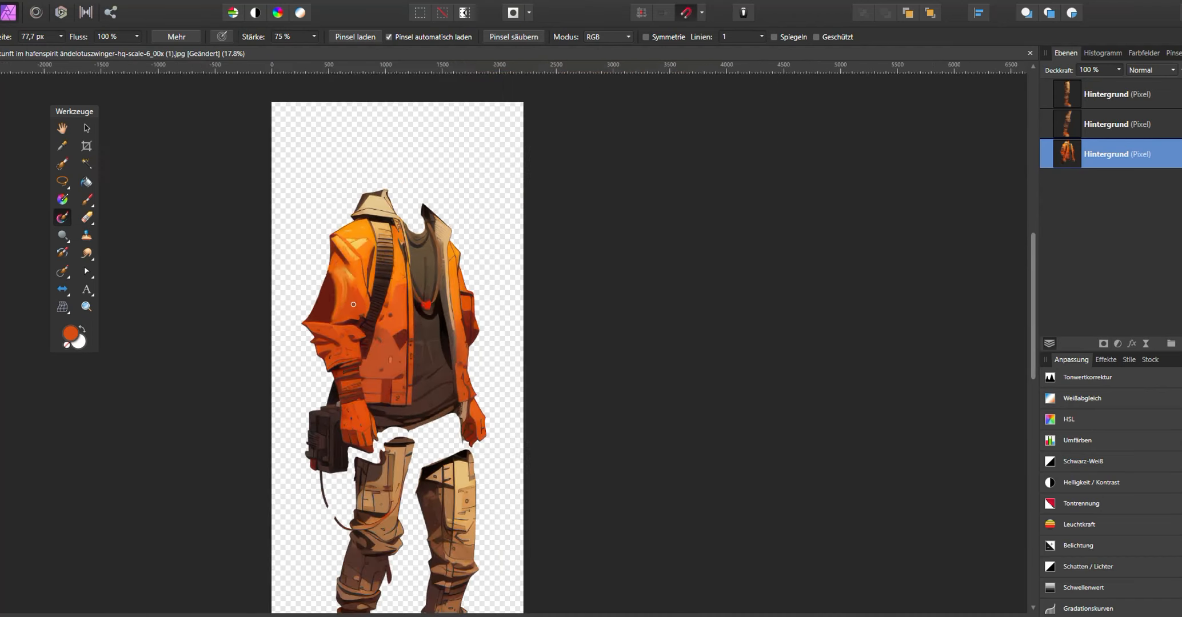
scroll(352, 299, up, 8)
key(l)
scroll(274, 286, down, 5)
drag(262, 270, 274, 309)
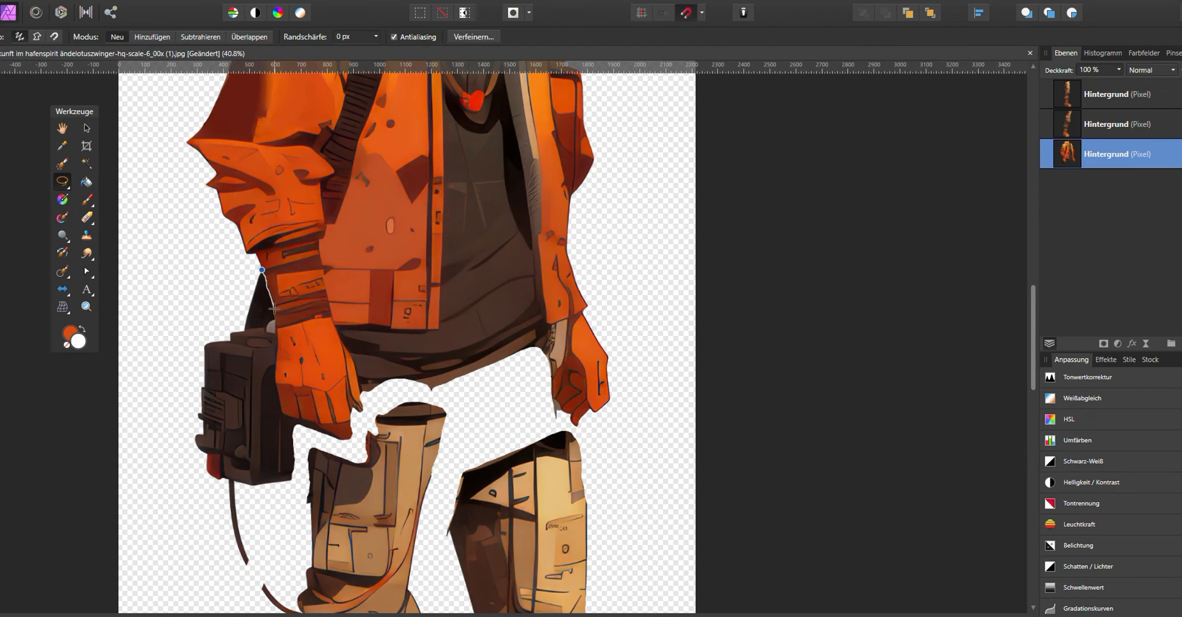
drag(302, 470, 258, 271)
key(Delete)
key(ctrl+d)
drag(293, 392, 275, 189)
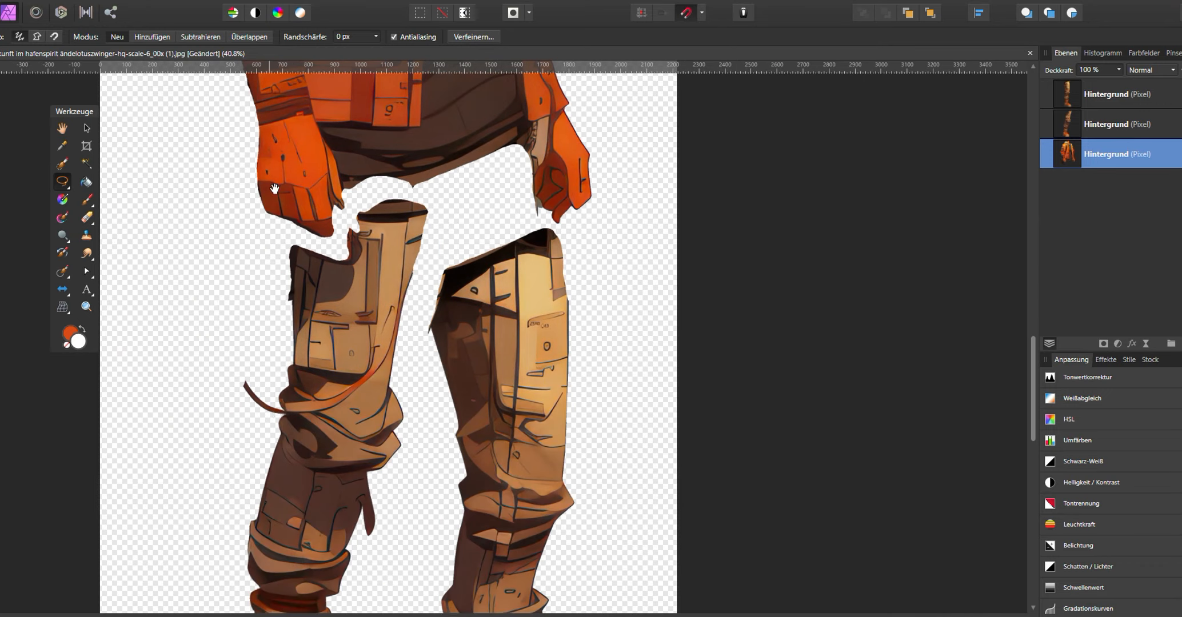
key(v)
click(165, 165)
scroll(277, 395, down, 5)
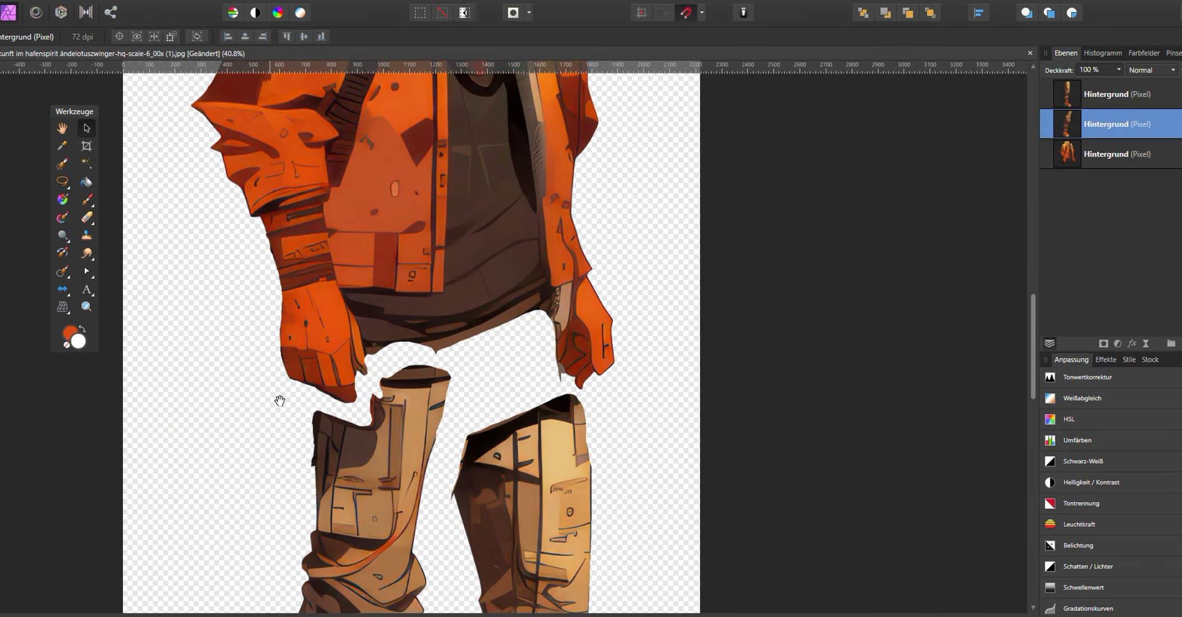
scroll(442, 262, up, 3)
- Lasso an area at the collar, cut it from the bottom torso layer and paste it as a new layer
click(63, 181)
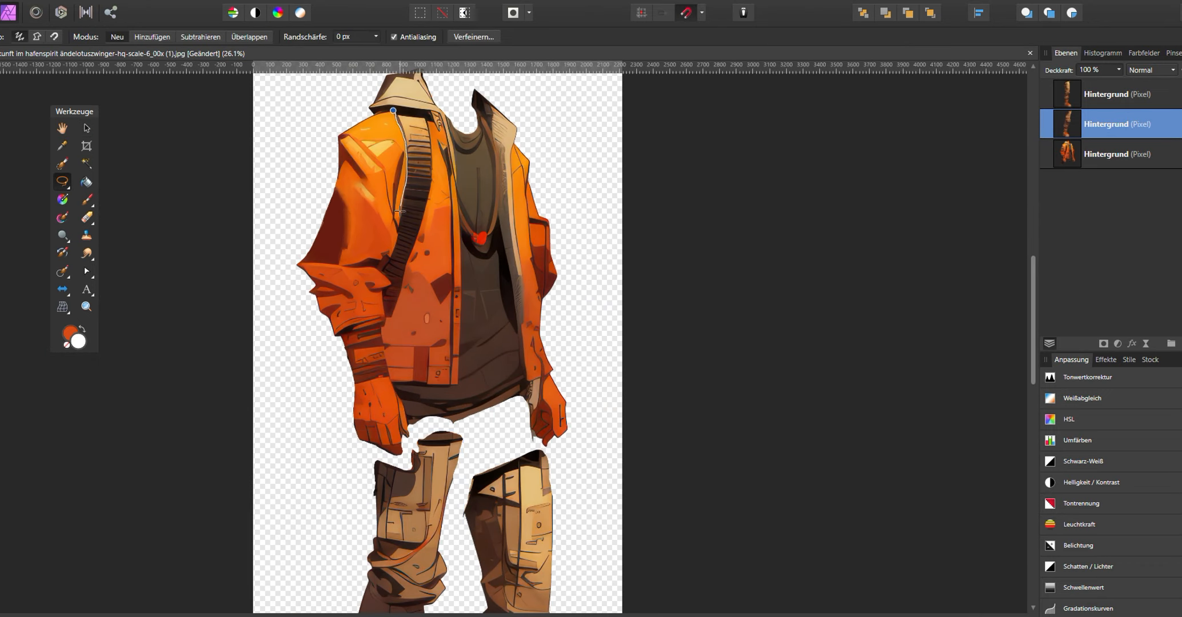
drag(367, 115, 393, 111)
click(86, 129)
click(1089, 160)
key(ctrl+x)
key(ctrl+d)
click(300, 228)
key(ctrl+v)
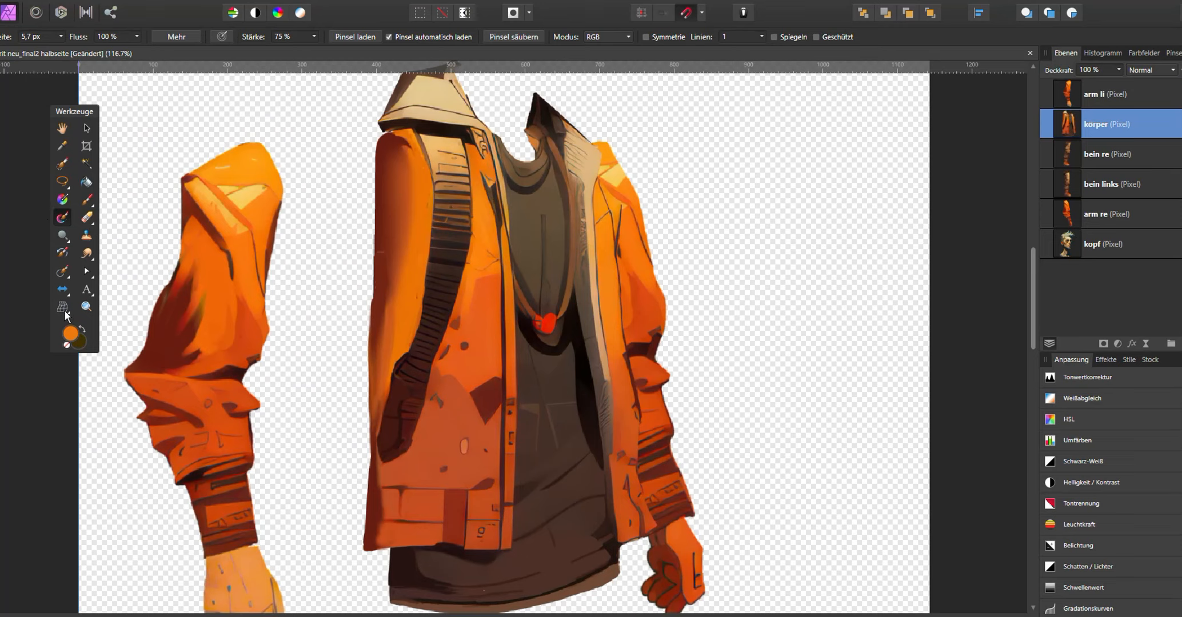
- Mesh-warp the left edge of the torso layer outward at the shoulder and apply the warp
click(63, 309)
scroll(430, 172, down, 2)
click(328, 145)
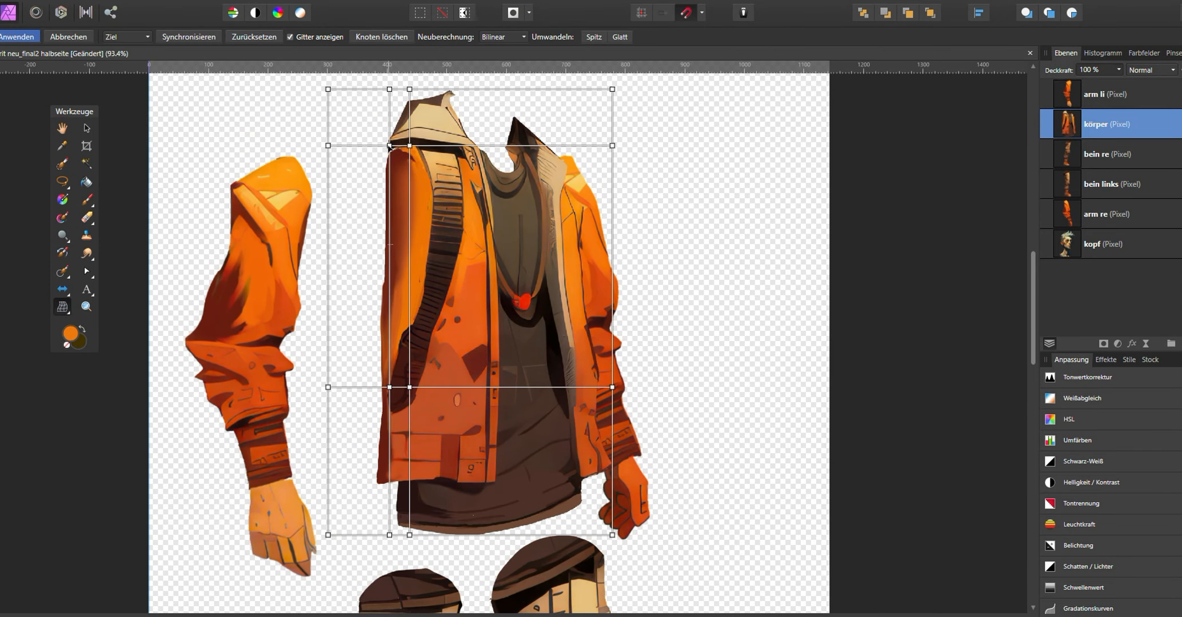
drag(390, 147, 385, 142)
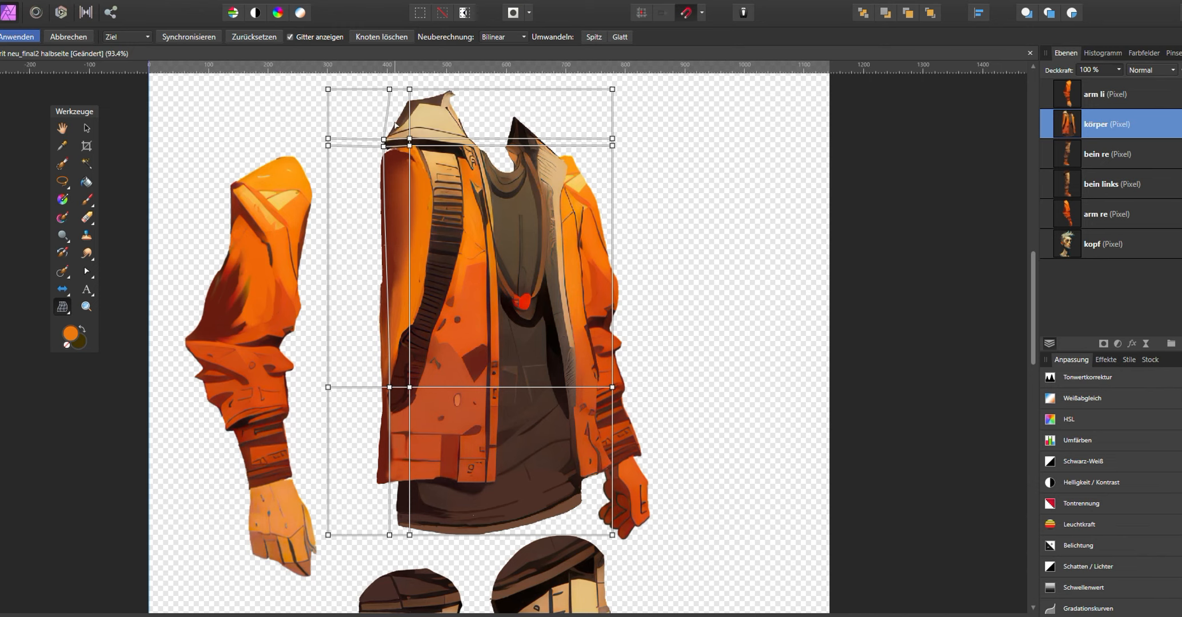
scroll(396, 124, up, 2)
click(386, 152)
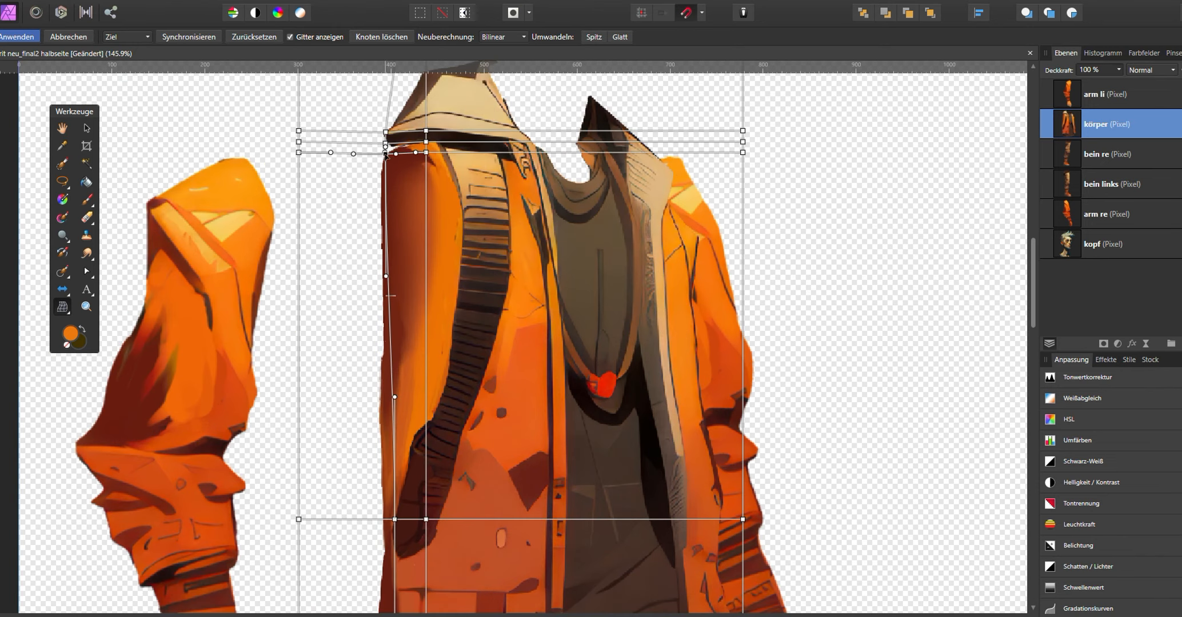
drag(387, 153, 355, 164)
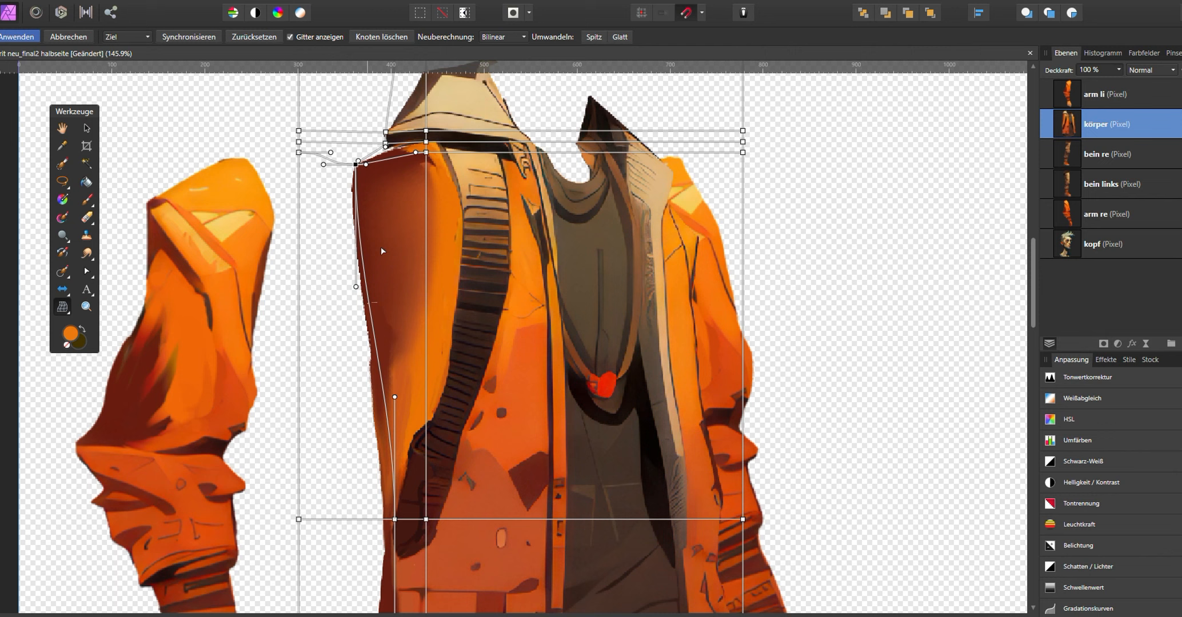
double_click(385, 520)
drag(385, 519, 350, 508)
drag(350, 385, 325, 357)
drag(347, 287, 316, 266)
scroll(395, 346, down, 2)
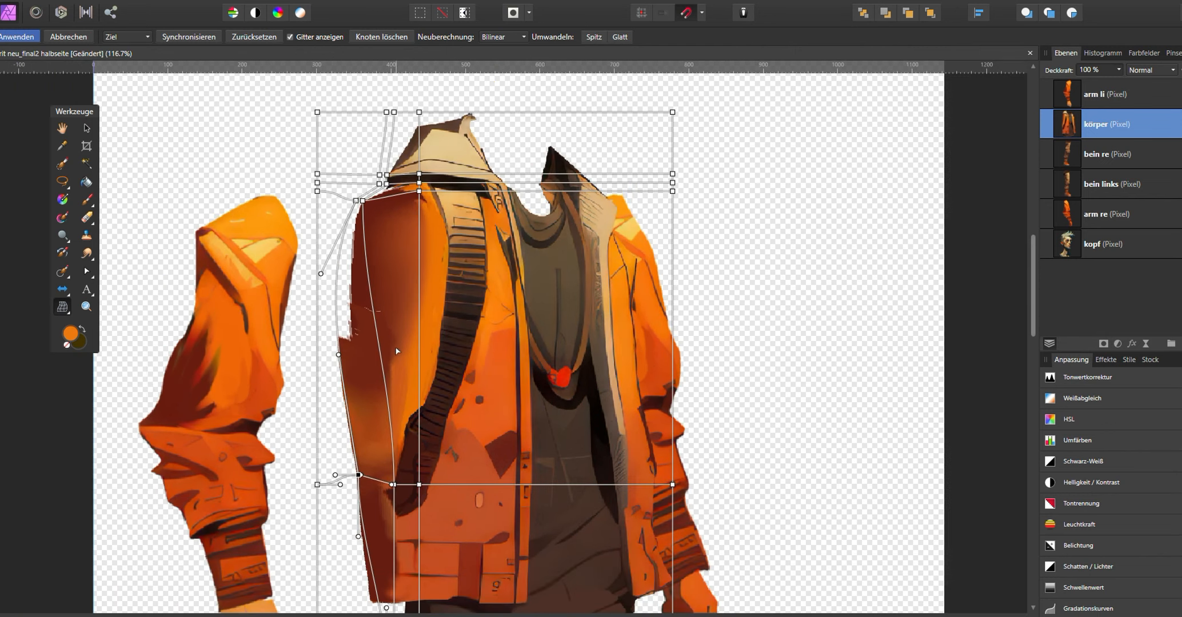
click(30, 35)
- Move the left arm layer over the left side of the torso
scroll(366, 263, up, 2)
key(b)
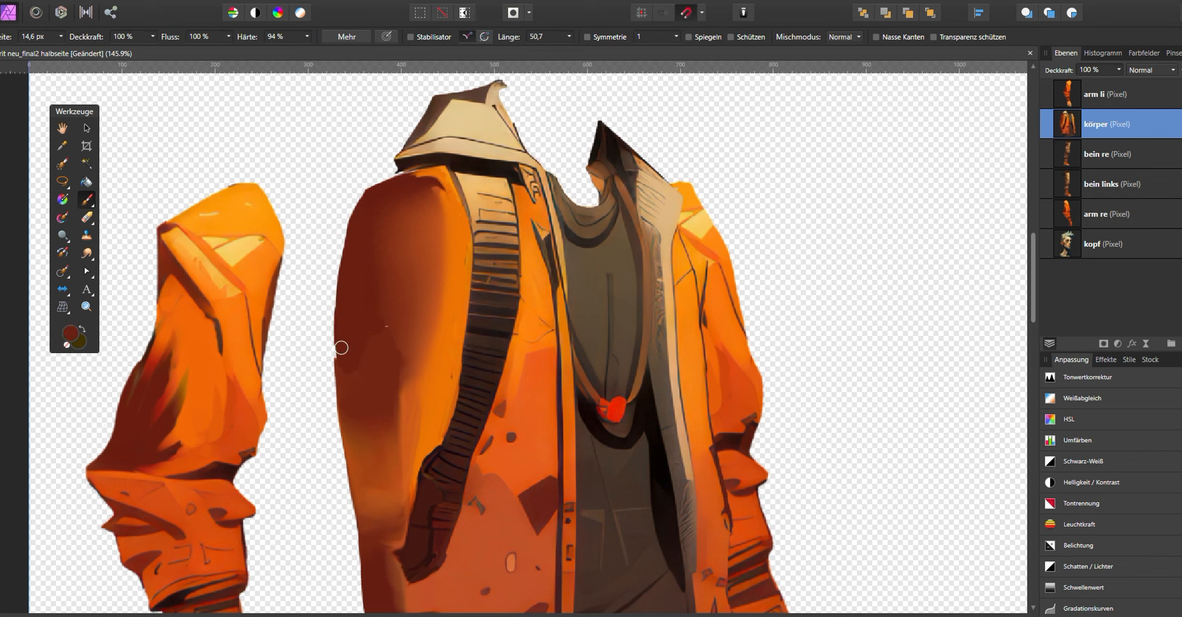
key(b)
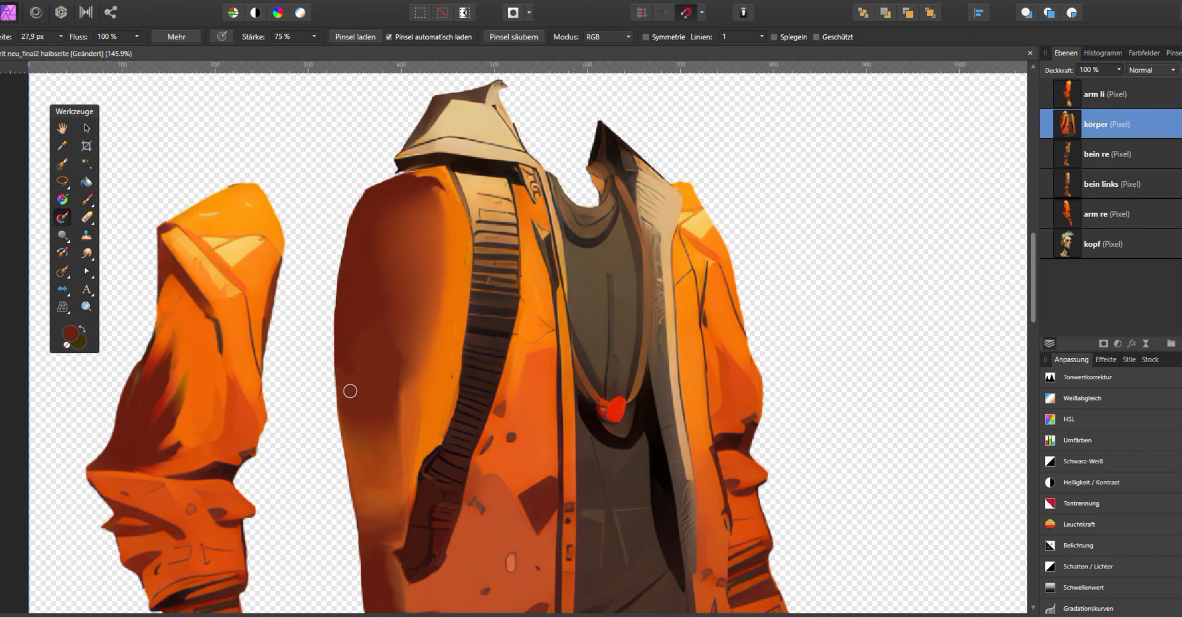
scroll(374, 249, down, 3)
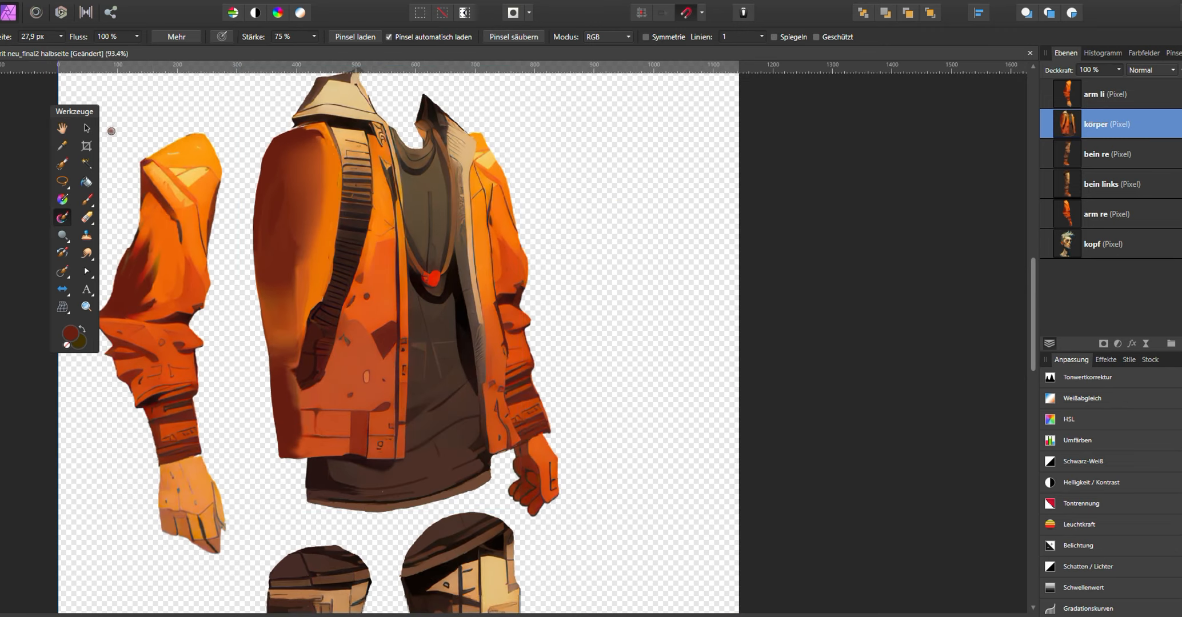
key(v)
click(174, 183)
drag(174, 183, 278, 181)
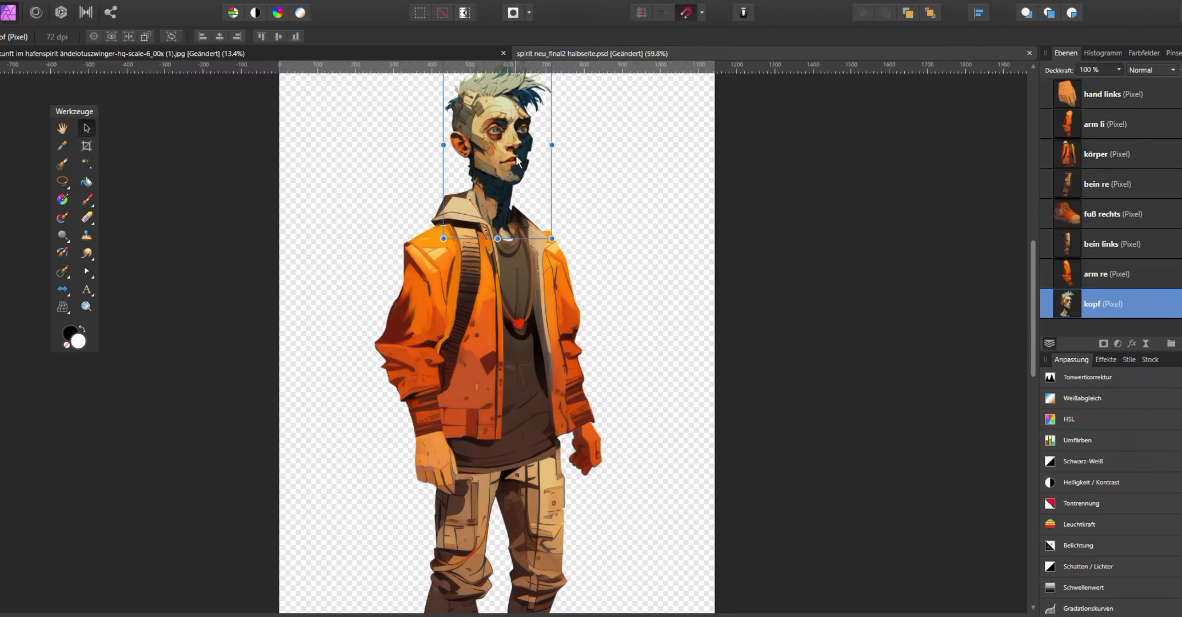
- Spread the arm, leg and torso layers apart into a separated parts layout
drag(516, 156, 630, 160)
drag(420, 315, 343, 309)
drag(574, 320, 664, 316)
drag(438, 462, 361, 489)
drag(582, 456, 613, 483)
drag(484, 330, 460, 118)
drag(433, 344, 342, 359)
drag(514, 356, 593, 362)
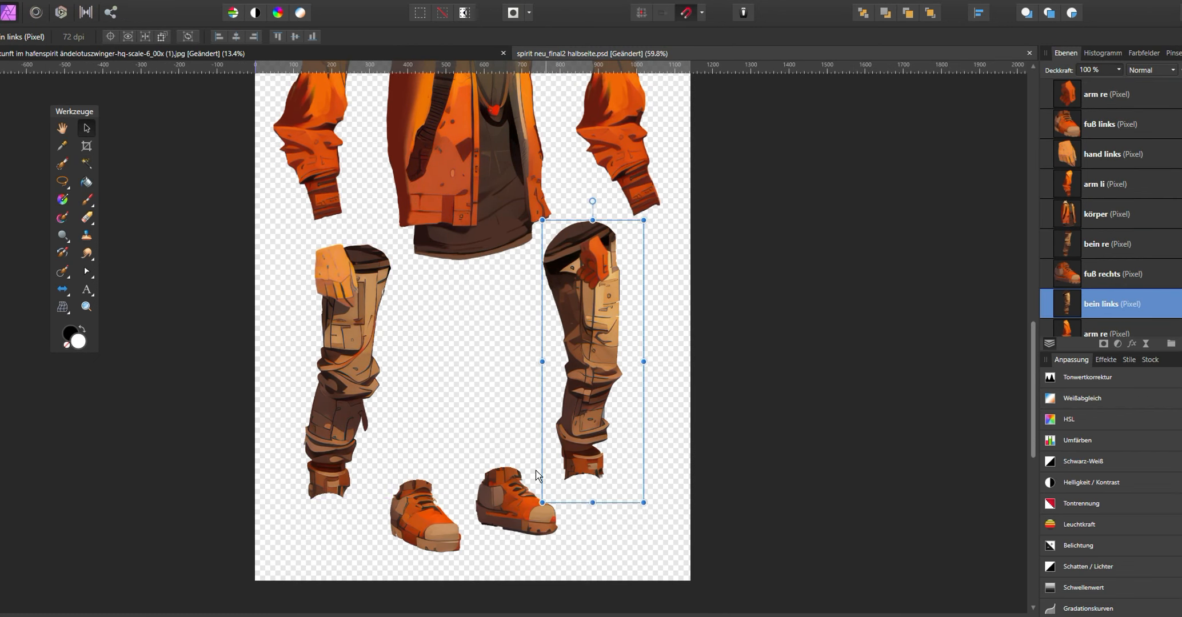
- Reposition the shoes and the left leg within the parts layout
drag(427, 517, 416, 462)
drag(511, 504, 497, 470)
drag(478, 314, 483, 484)
drag(446, 305, 447, 304)
scroll(455, 282, up, 3)
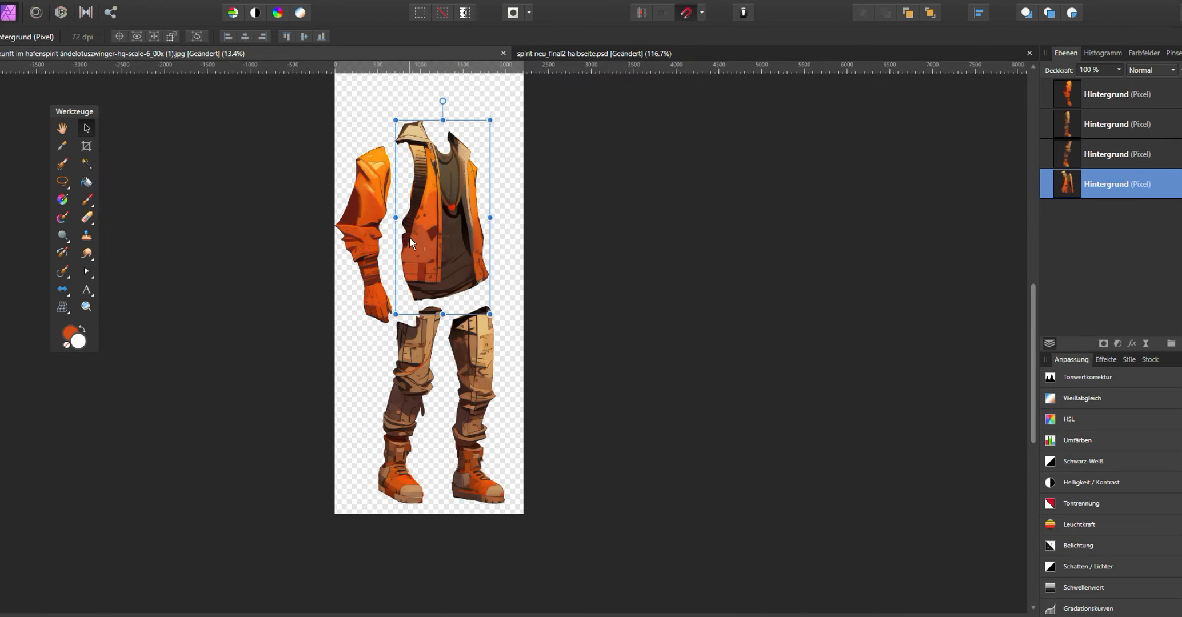
scroll(409, 237, up, 4)
scroll(626, 354, down, 2)
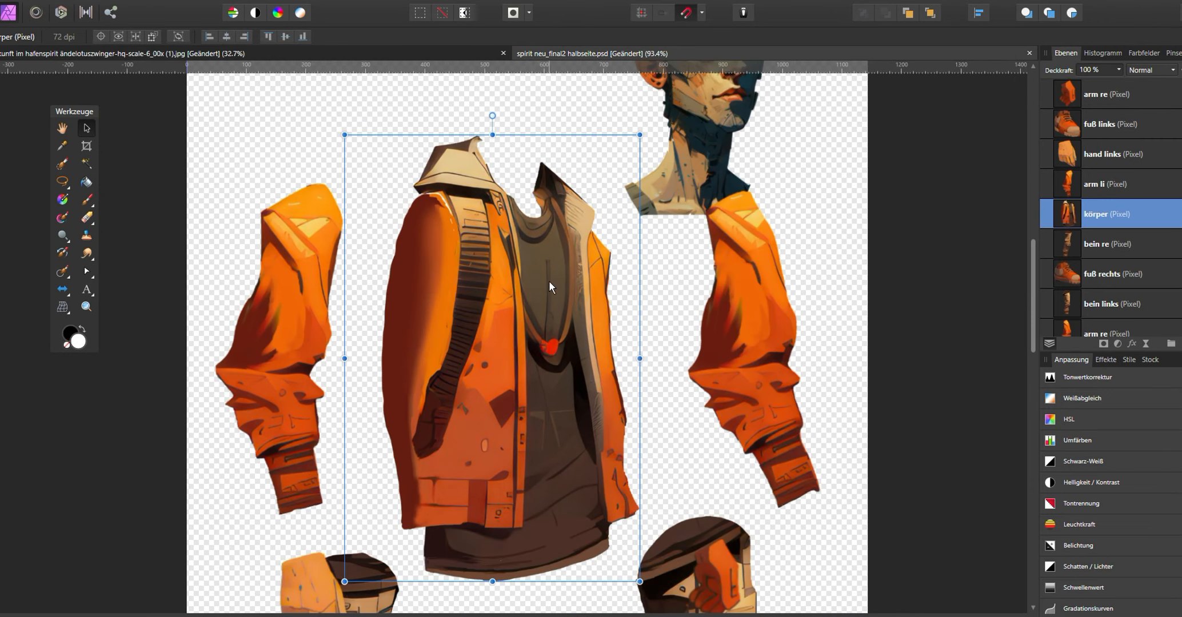
- Reposition the arm, hand and leg layers of the side-view parts template
click(393, 309)
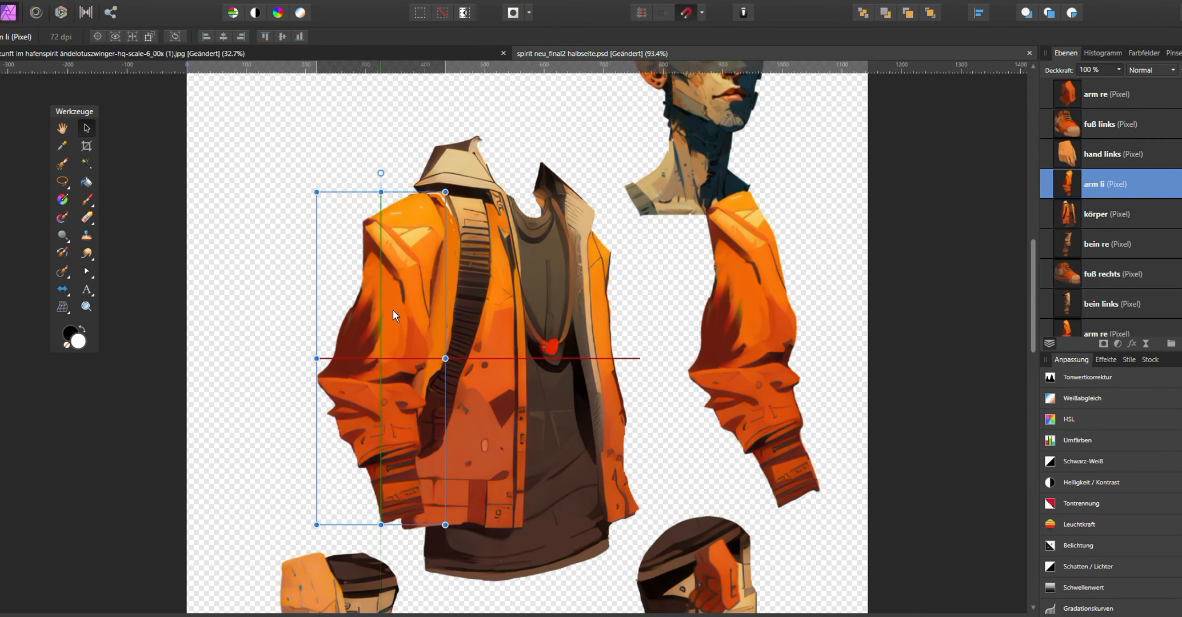
drag(394, 182, 400, 183)
key(ctrl+z)
scroll(464, 242, down, 2)
drag(368, 470, 309, 299)
drag(389, 515, 466, 499)
click(640, 451)
drag(632, 455, 597, 340)
drag(632, 489, 548, 497)
drag(540, 517, 459, 308)
drag(440, 481, 453, 513)
drag(354, 463, 362, 507)
- Nudge the upper-body parts down to align them in the layout
scroll(542, 310, down, 2)
drag(342, 172, 422, 254)
drag(522, 197, 508, 253)
click(422, 240)
scroll(422, 221, up, 5)
drag(418, 285, 417, 324)
drag(693, 303, 693, 324)
scroll(693, 323, down, 2)
click(800, 327)
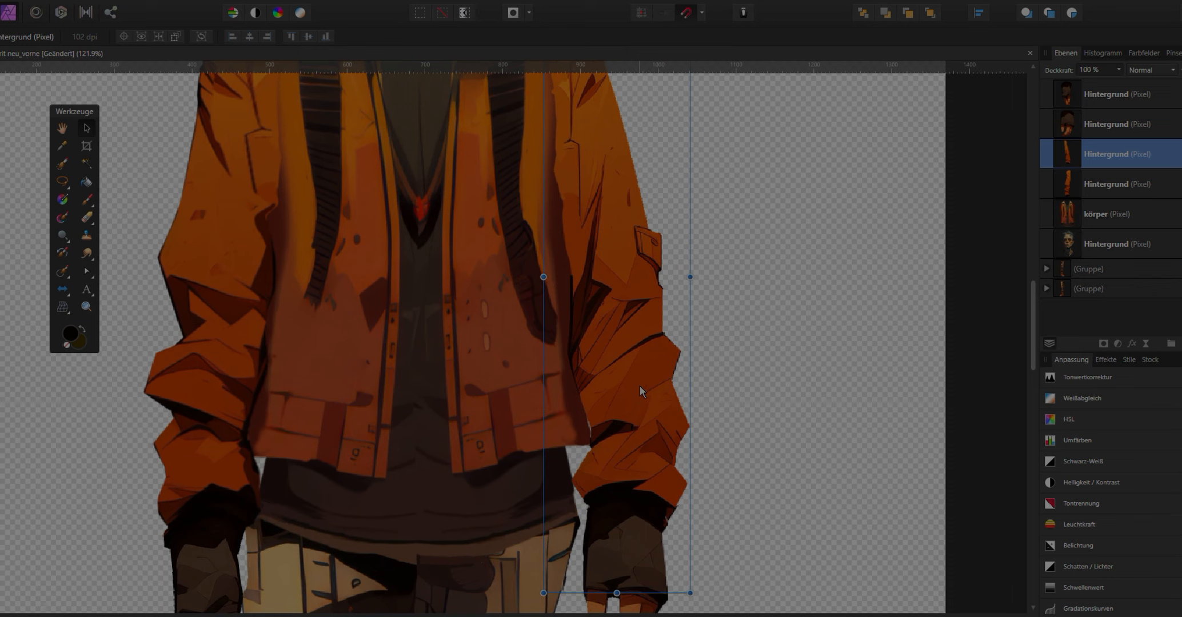
- Lasso the right forearm on the front-view body and separate it onto its own layer beside the body
drag(582, 263, 710, 444)
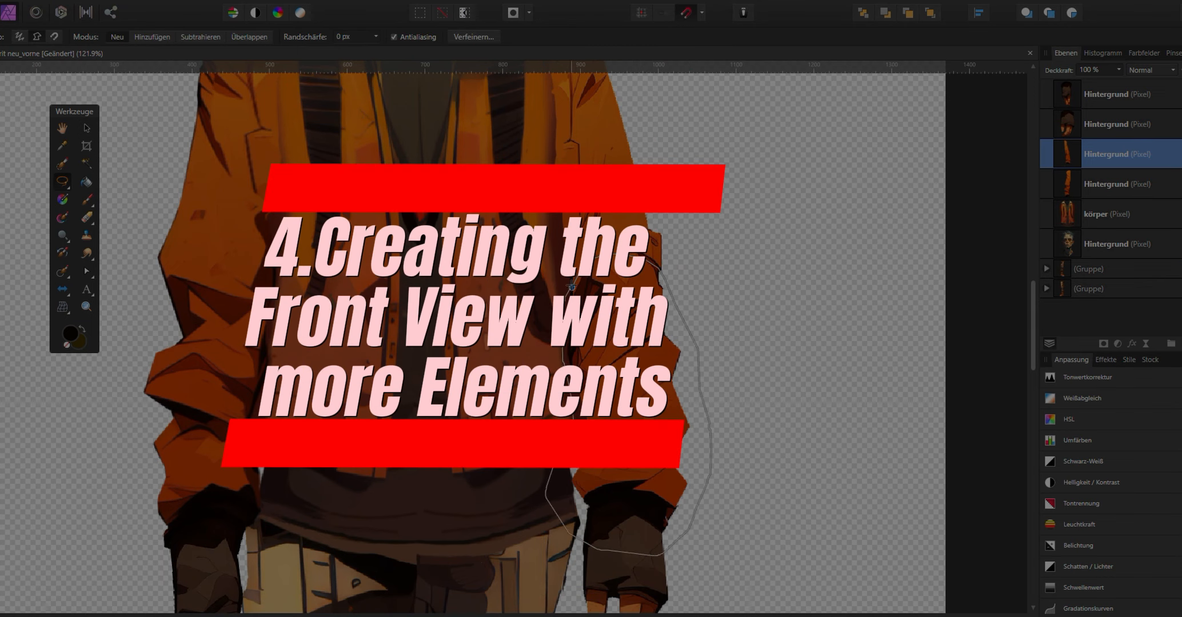
drag(571, 286, 572, 284)
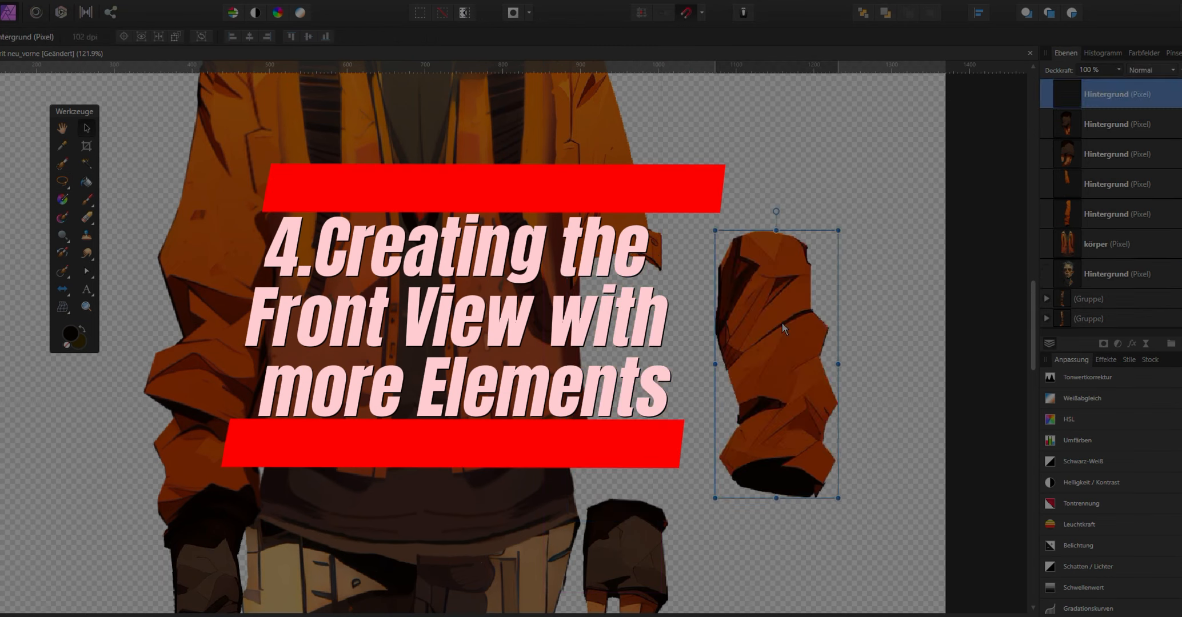
scroll(687, 334, up, 1)
right_click(676, 354)
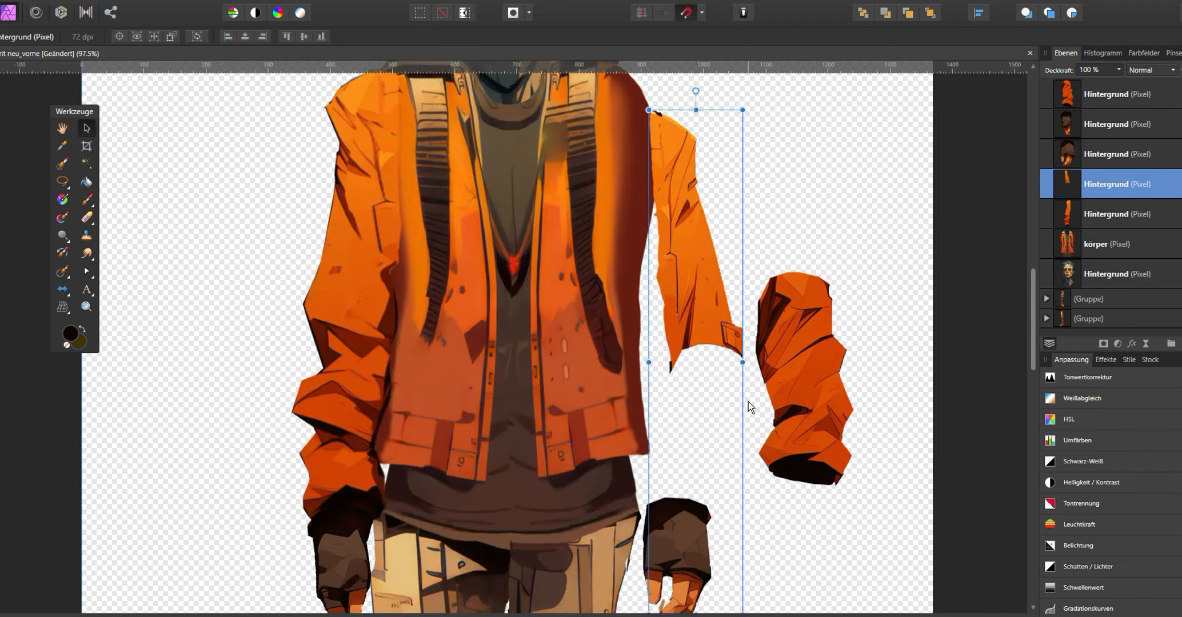
- Mesh-warp the cut lower edge of the right upper sleeve into a rounded shape
click(63, 307)
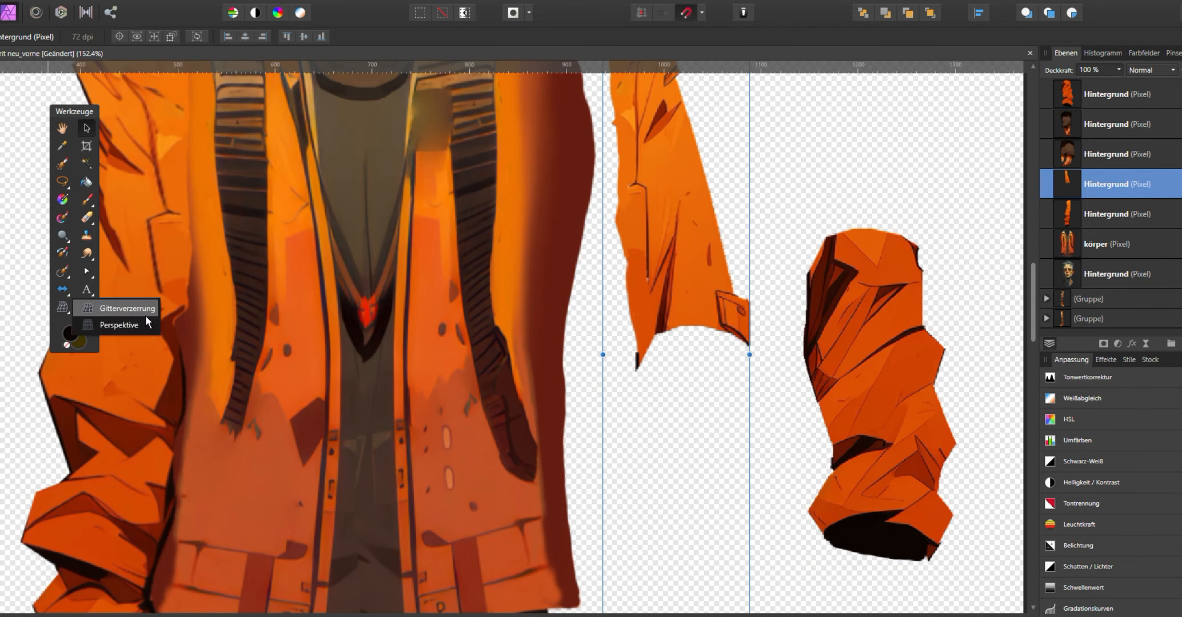
click(145, 315)
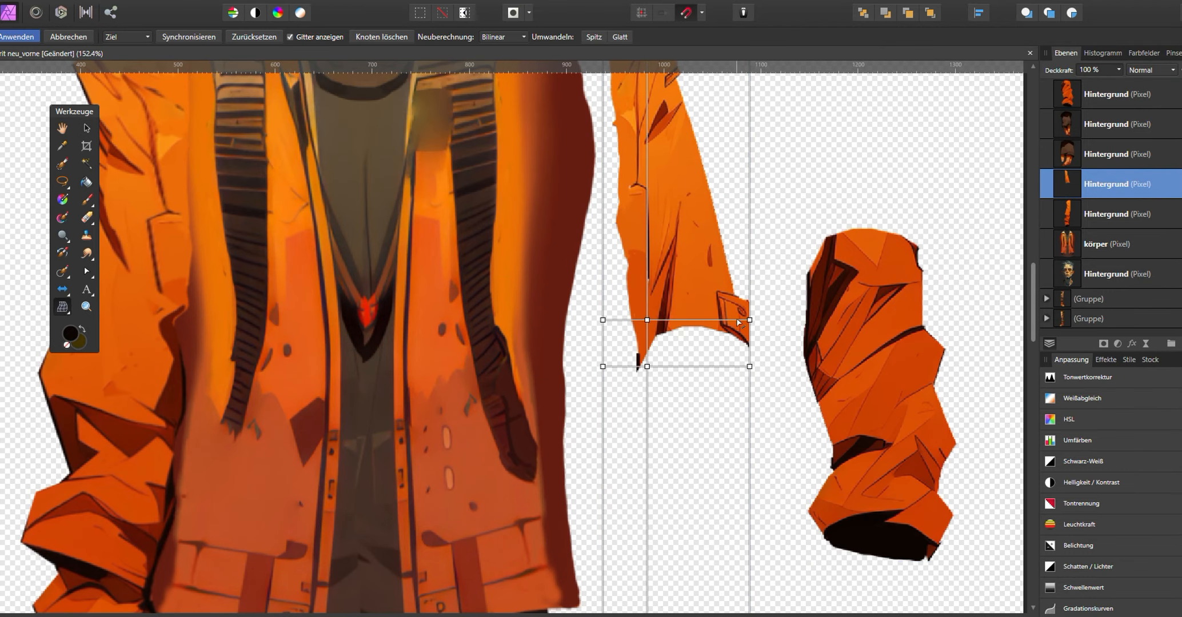
drag(693, 320, 653, 349)
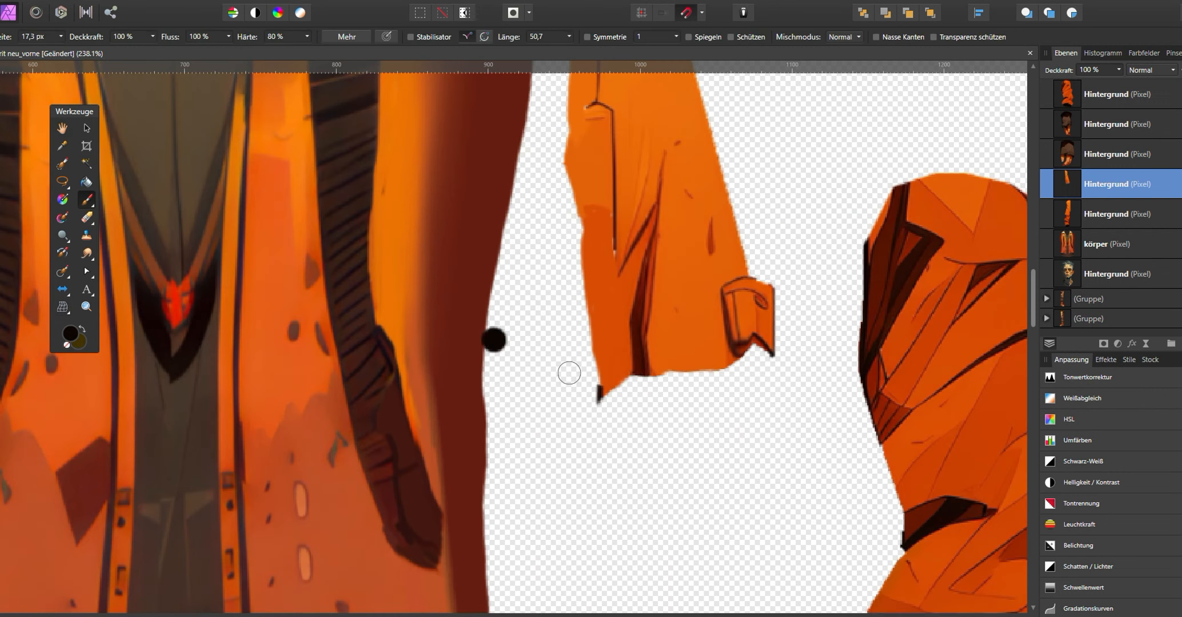
alt+click(615, 368)
drag(613, 388, 629, 381)
alt+click(736, 353)
drag(760, 350, 744, 364)
key(v)
scroll(634, 246, down, 4)
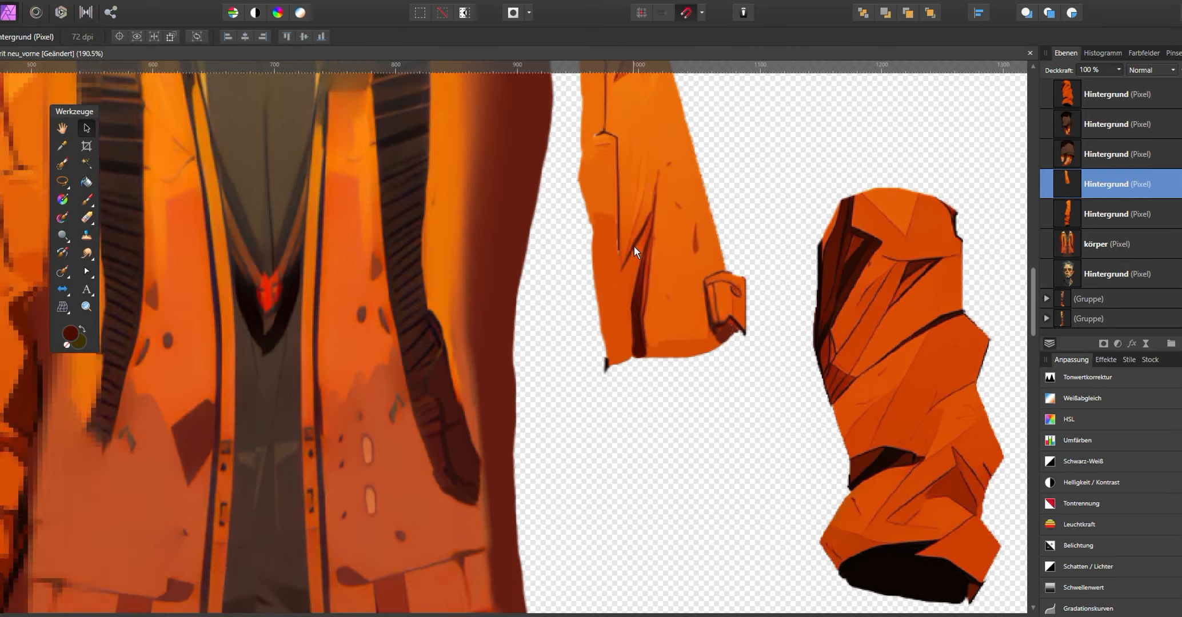
- Move the right forearm back under the upper sleeve and group the right arm layers
drag(811, 337, 696, 394)
scroll(695, 395, down, 2)
drag(660, 509, 697, 499)
shift+click(680, 409)
shift+click(669, 314)
right_click(680, 318)
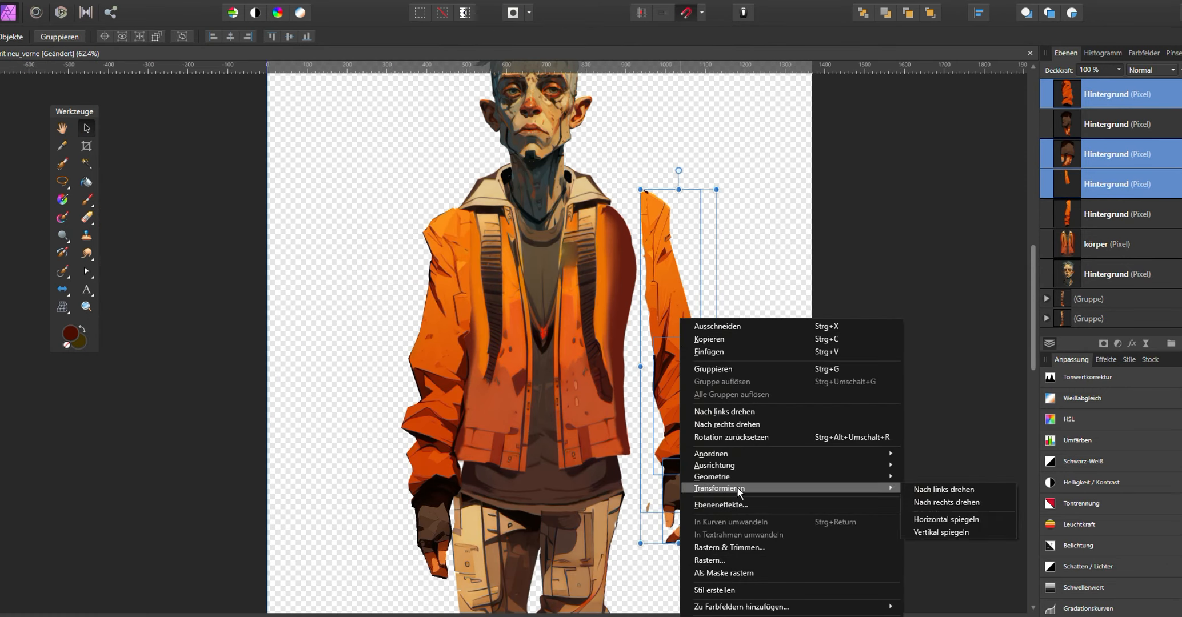
click(713, 368)
scroll(595, 309, down, 2)
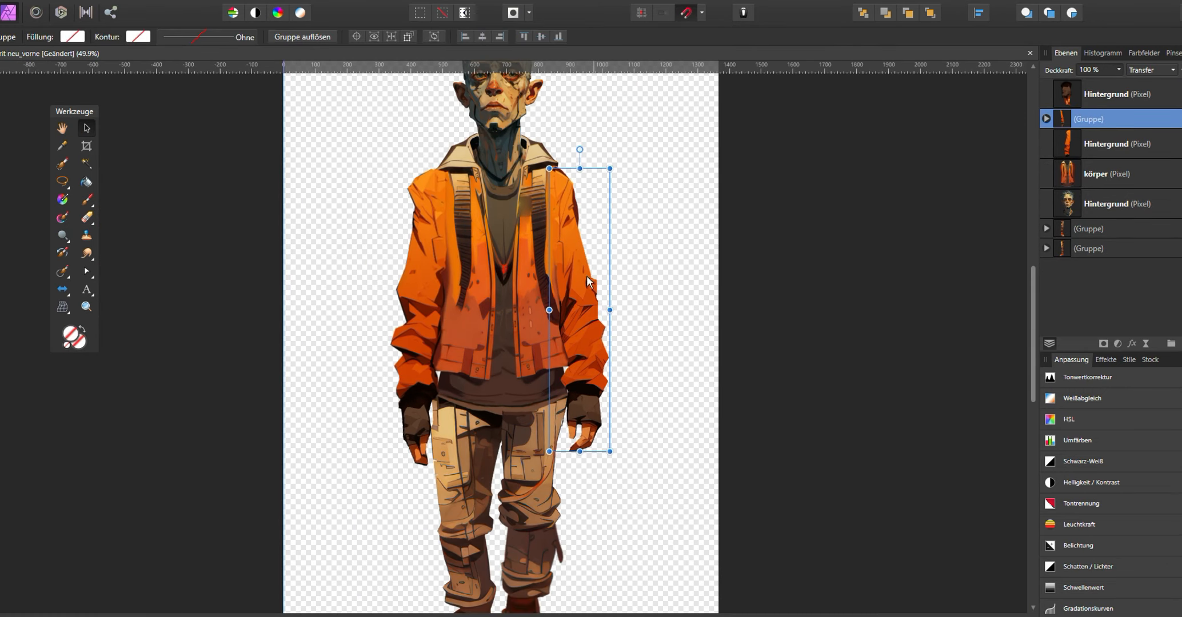
- Lasso the left upper sleeve, cut and paste it as a new layer, and move it aside
scroll(593, 308, up, 2)
scroll(657, 303, down, 2)
drag(445, 338, 400, 330)
scroll(406, 313, up, 3)
key(l)
scroll(351, 252, up, 3)
drag(379, 107, 317, 292)
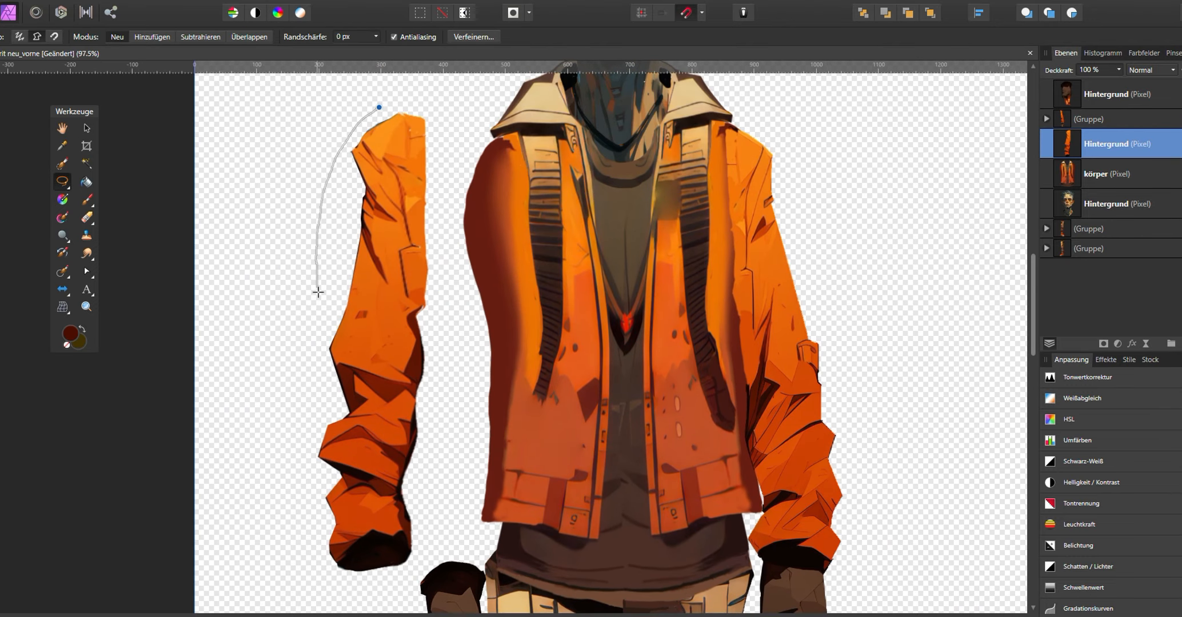
drag(389, 108, 380, 107)
click(86, 128)
key(ctrl+x)
key(ctrl+v)
drag(403, 265, 319, 209)
- Mesh-warp the top of the left forearm into a rounded joint shape and apply
scroll(388, 361, up, 1)
mouse_move(386, 389)
mouse_down()
mouse_move(302, 385)
mouse_move(415, 382)
mouse_move(383, 363)
mouse_move(383, 349)
mouse_up()
click(62, 307)
double_click(306, 403)
double_click(305, 375)
double_click(380, 374)
drag(367, 349, 385, 283)
click(419, 332)
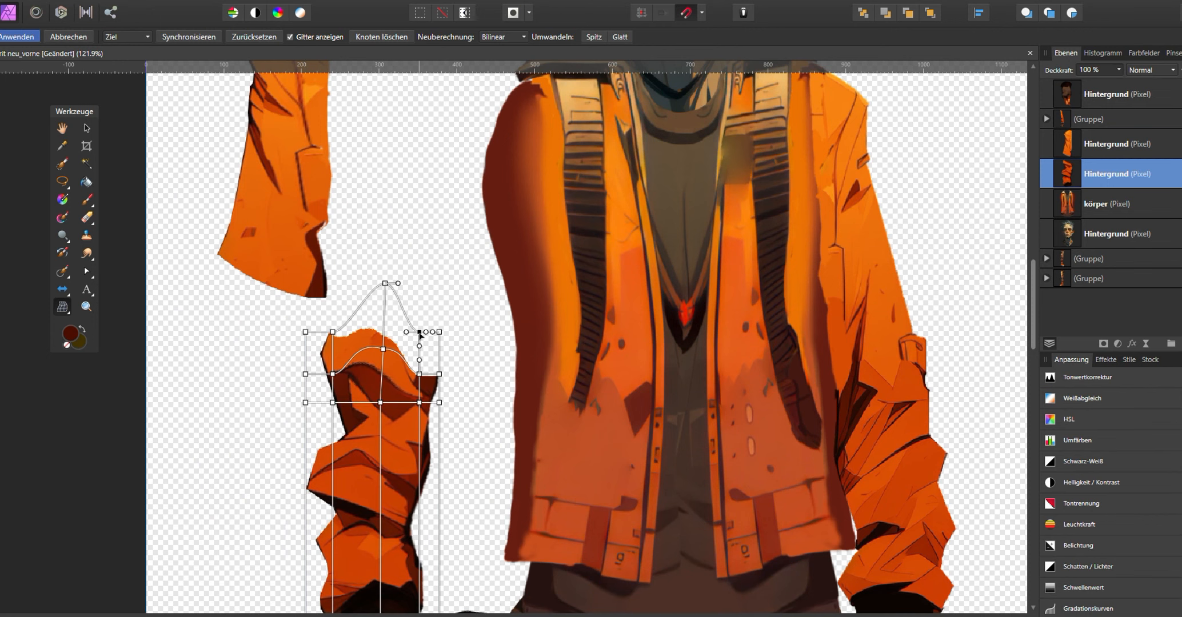
scroll(425, 393, up, 4)
double_click(410, 384)
drag(410, 348, 414, 291)
double_click(239, 270)
drag(239, 270, 237, 251)
drag(414, 269, 416, 244)
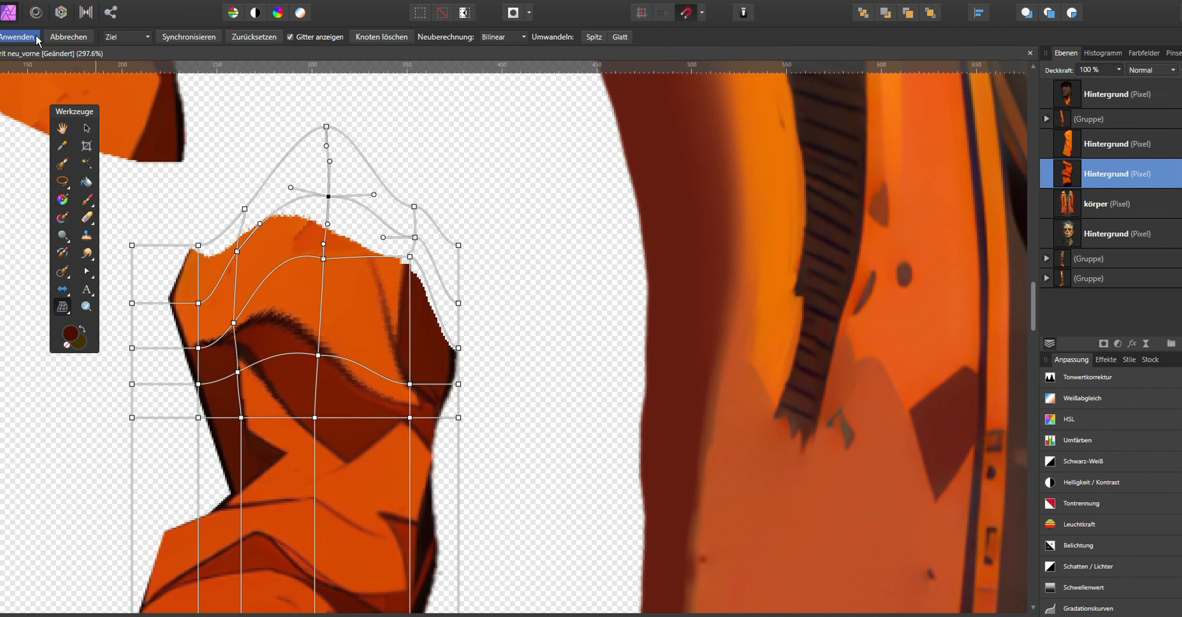
click(88, 203)
scroll(419, 247, down, 7)
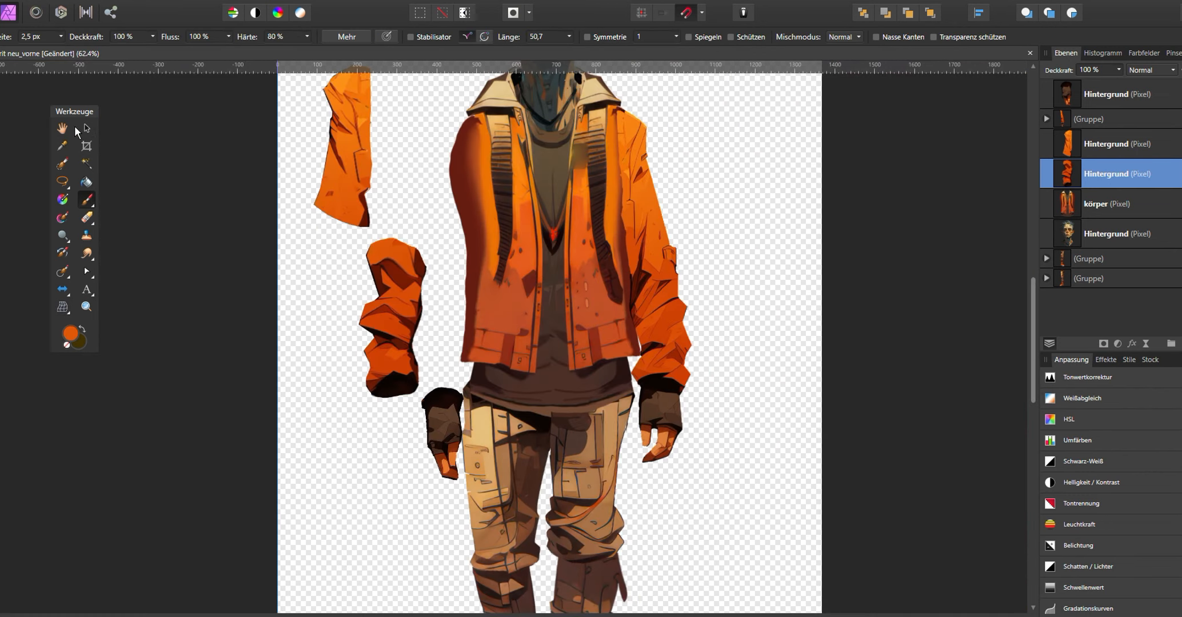
- Join the left upper sleeve and forearm and group them as one arm
click(87, 128)
drag(394, 320, 339, 271)
drag(439, 416, 339, 367)
click(349, 155)
shift+click(340, 268)
shift+click(330, 371)
right_click(336, 286)
click(369, 336)
- Move the arm groups into place on the front-view body
drag(355, 200, 462, 244)
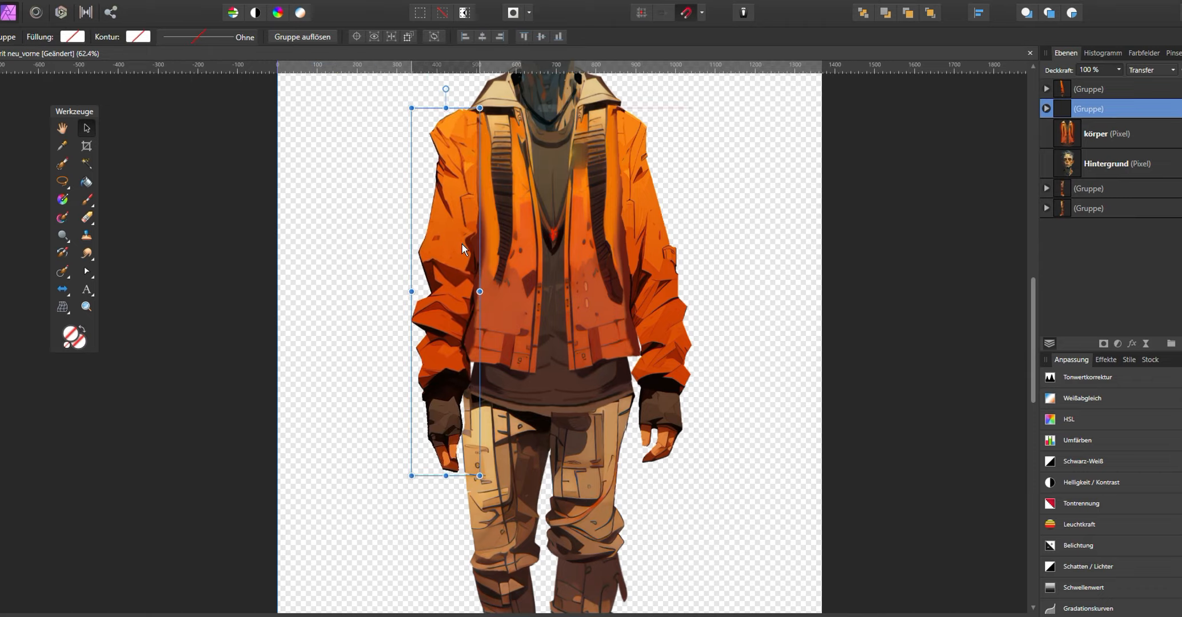
drag(543, 114, 463, 283)
scroll(488, 201, up, 3)
click(489, 203)
drag(628, 312, 628, 458)
- Lasso the head above the neck, cut it, deselect and paste it back as a separate layer
click(68, 187)
click(123, 250)
drag(398, 98, 317, 263)
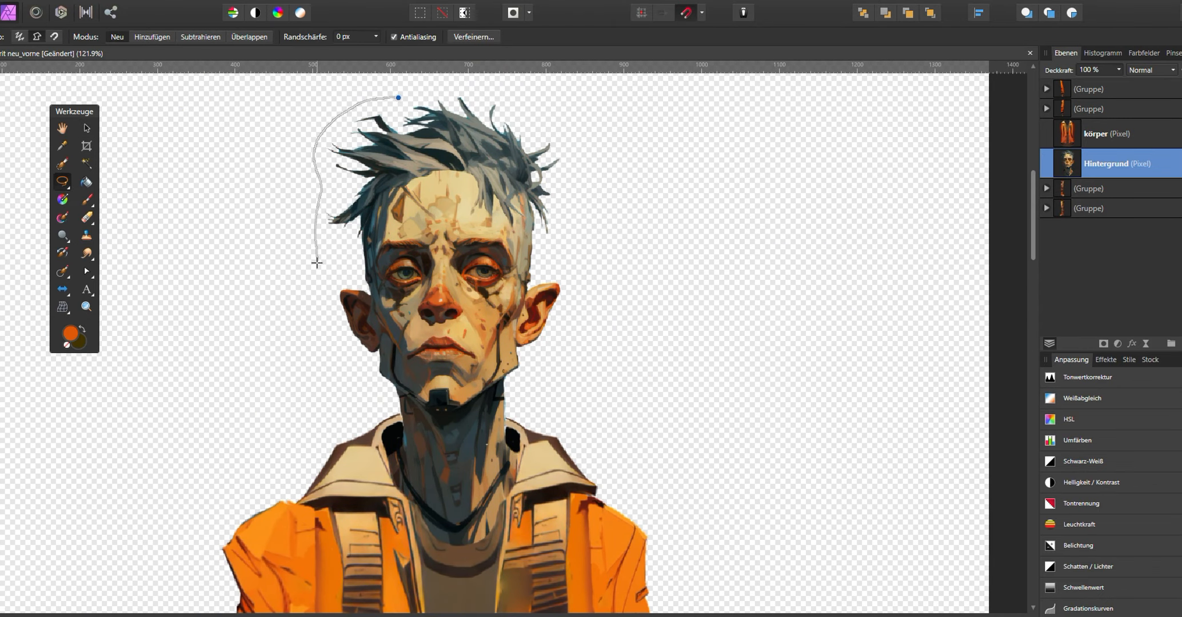
drag(607, 199, 394, 97)
scroll(519, 399, up, 3)
scroll(527, 408, down, 3)
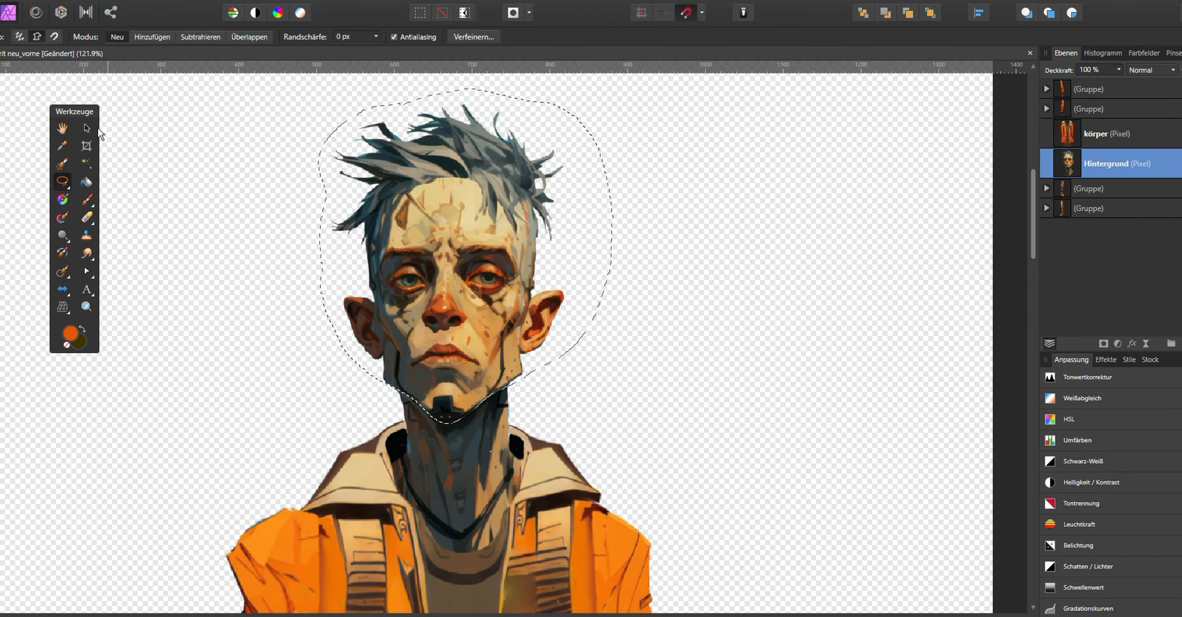
click(86, 128)
key(ctrl+x)
key(ctrl+d)
key(ctrl+v)
- Mesh-warp the top of the remaining neck layer into a rounded shape and apply
scroll(577, 366, up, 3)
drag(562, 373, 711, 330)
drag(457, 394, 457, 17)
click(497, 510)
scroll(494, 505, up, 2)
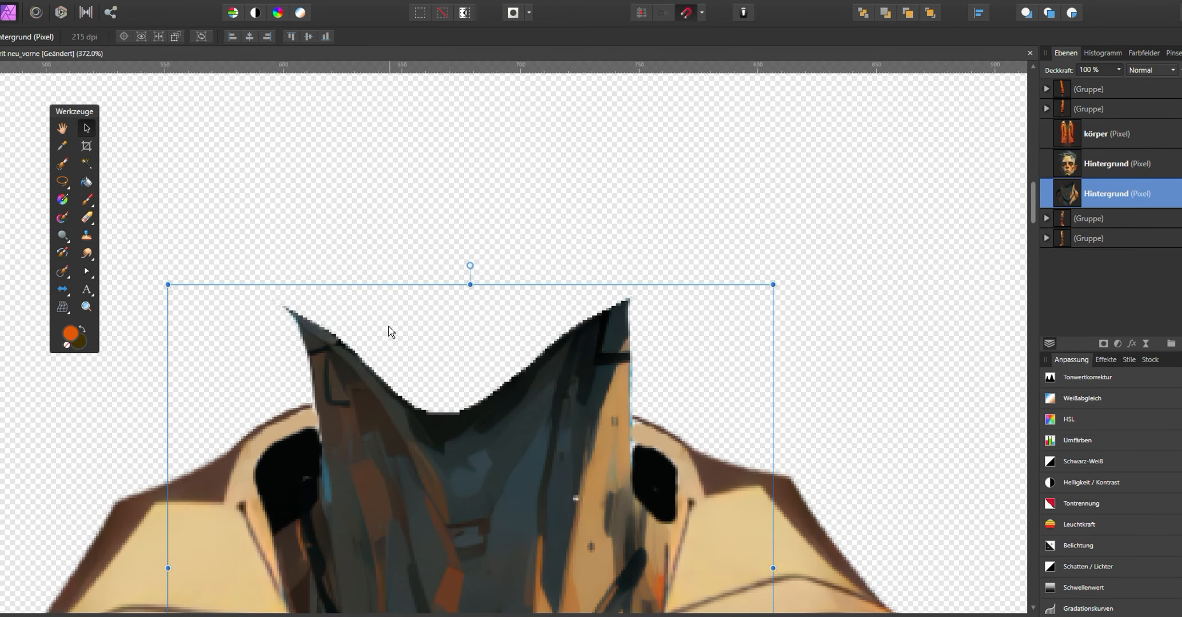
click(68, 308)
double_click(168, 427)
double_click(167, 435)
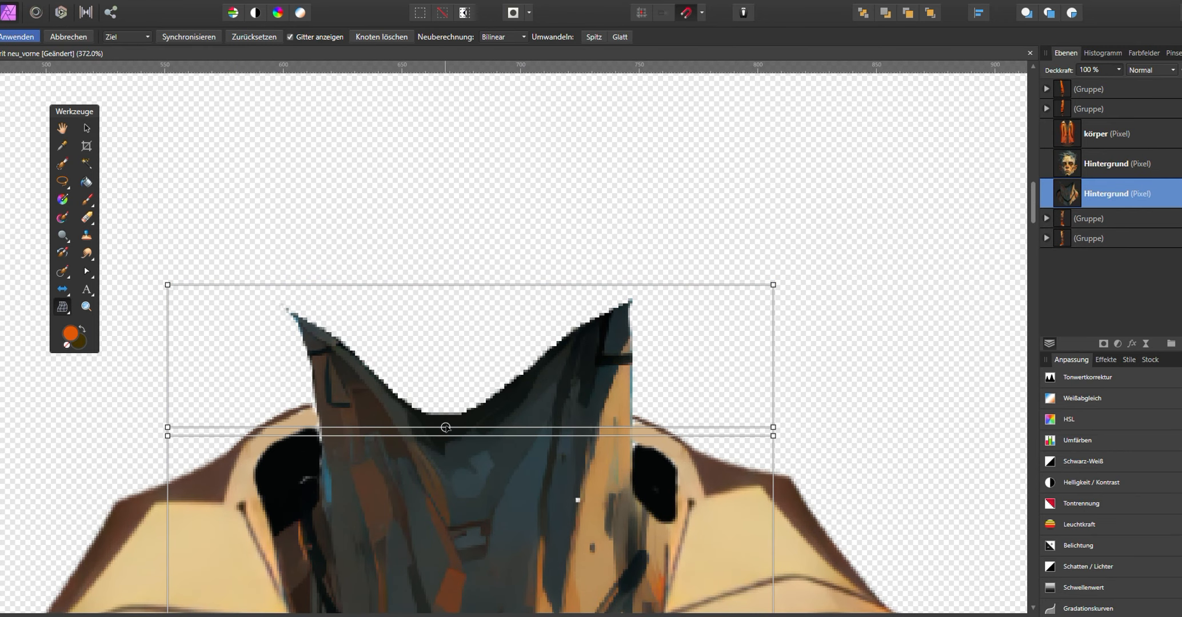
drag(446, 427, 443, 320)
drag(321, 427, 318, 416)
click(320, 285)
drag(321, 332, 320, 314)
click(601, 284)
drag(601, 332, 601, 294)
double_click(533, 386)
drag(533, 385, 534, 357)
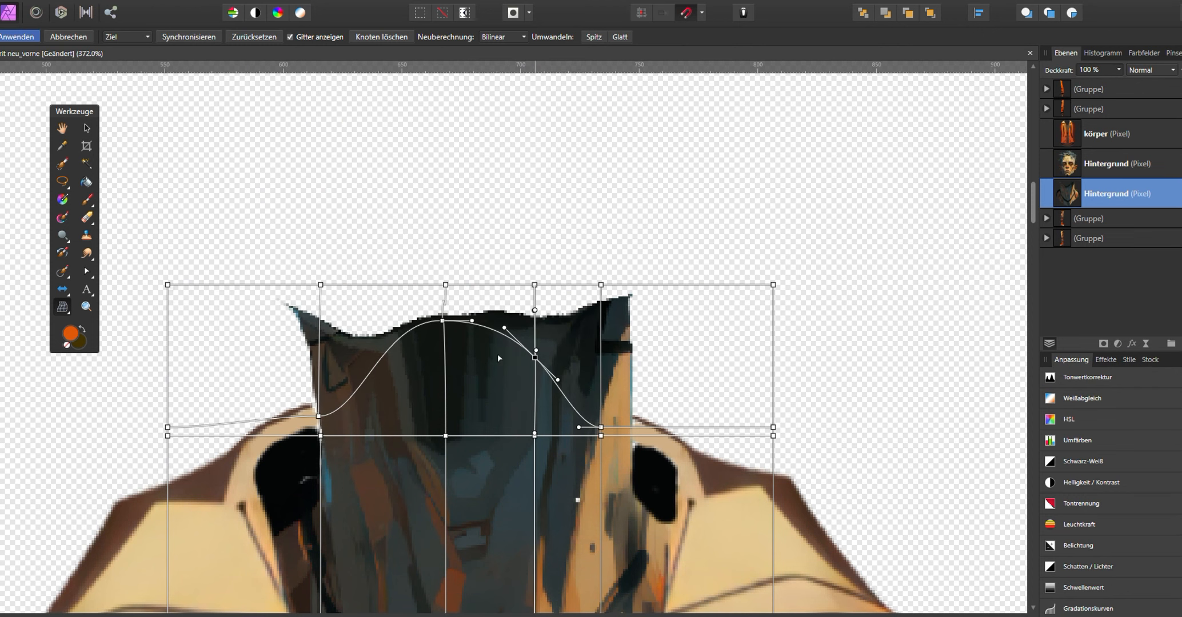
double_click(365, 379)
drag(364, 380, 363, 336)
drag(442, 320, 443, 272)
click(18, 37)
scroll(282, 153, down, 1)
- Apply the mesh warp to the neck layer and select the neck layer in the layer stack
click(1181, 164)
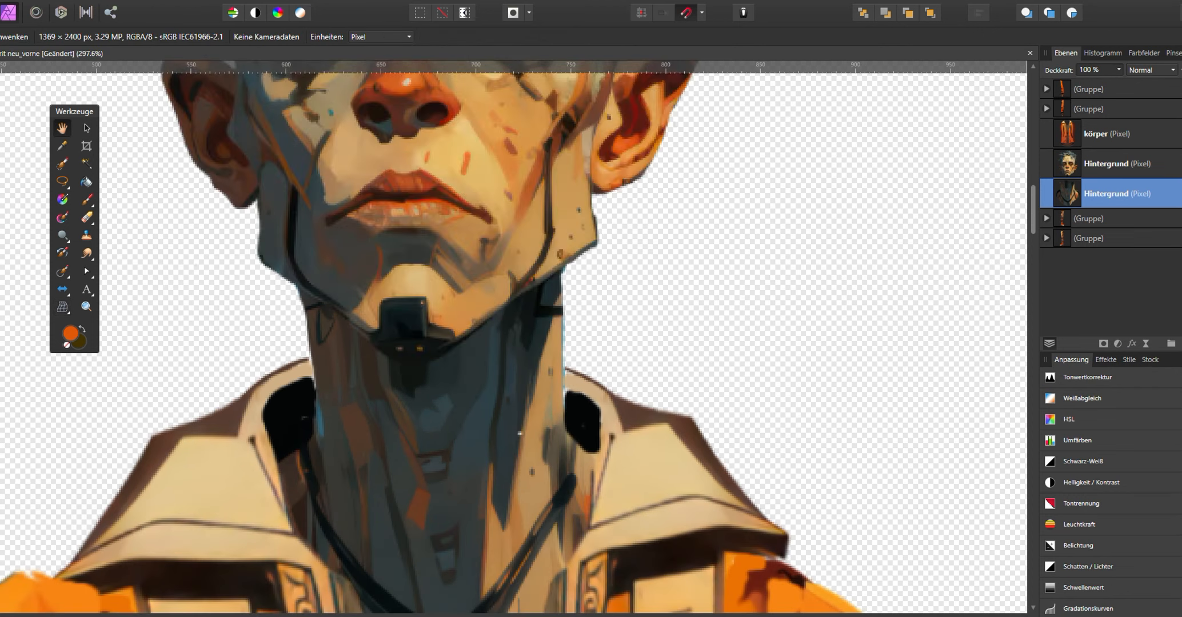
scroll(595, 242, down, 2)
key(v)
scroll(673, 343, down, 1)
drag(1103, 181, 1104, 121)
click(1046, 218)
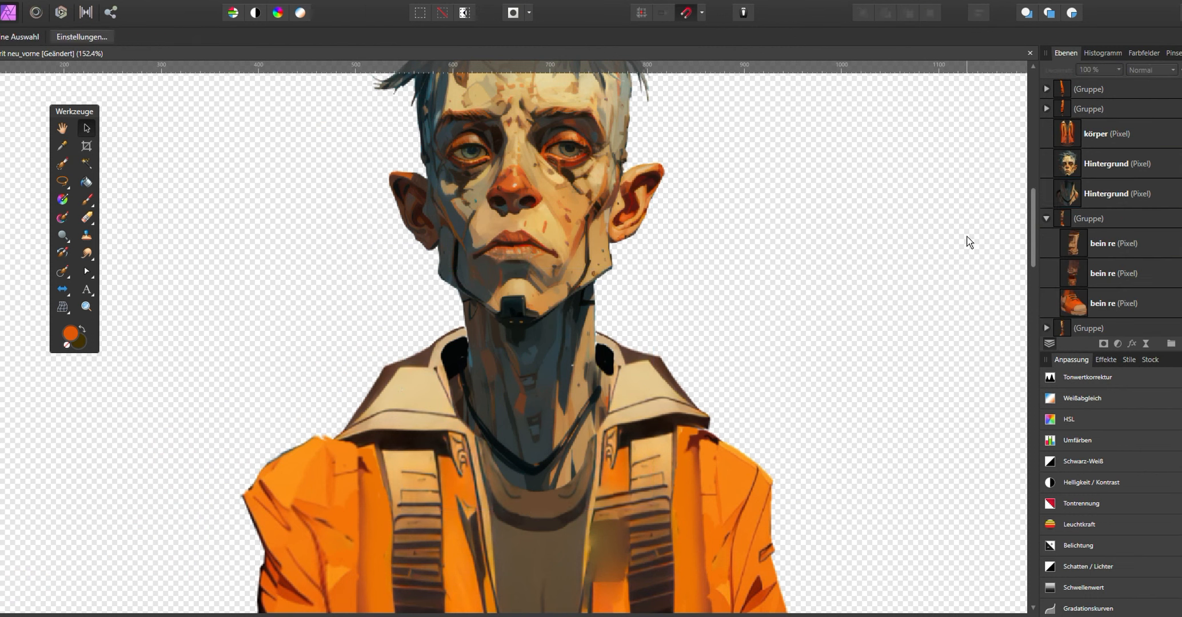
click(1117, 171)
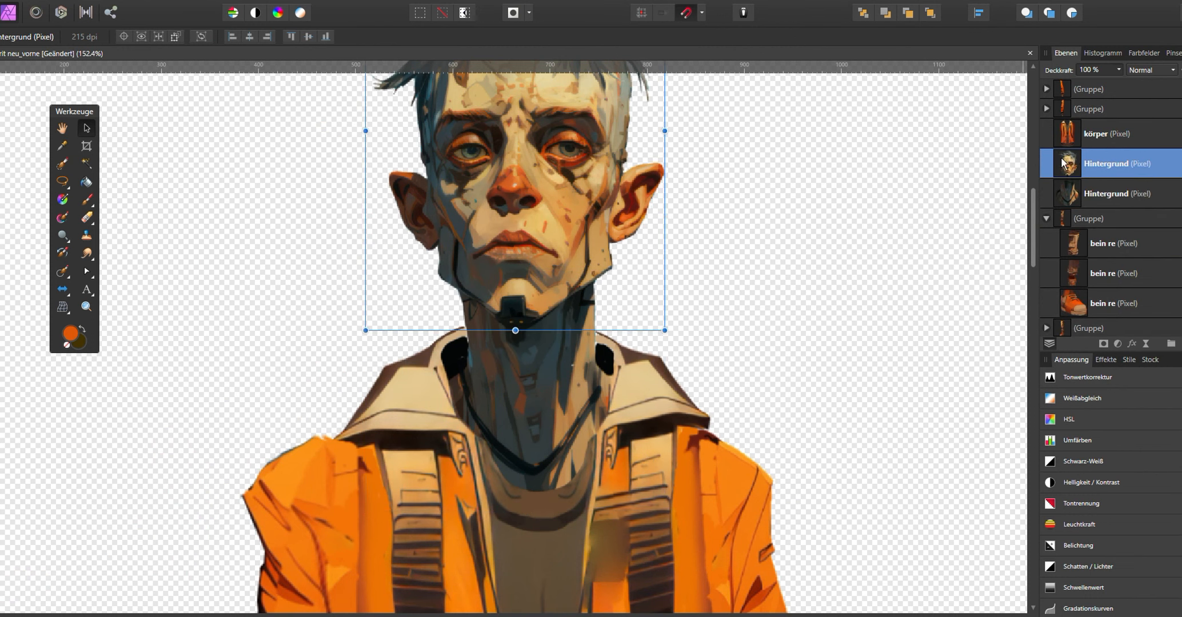
- Merge the neck layer down into the body layer and save the document
click(1103, 138)
click(1099, 142)
drag(1090, 193, 1152, 122)
right_click(1100, 142)
click(1086, 326)
scroll(701, 240, down, 7)
key(ctrl+s)
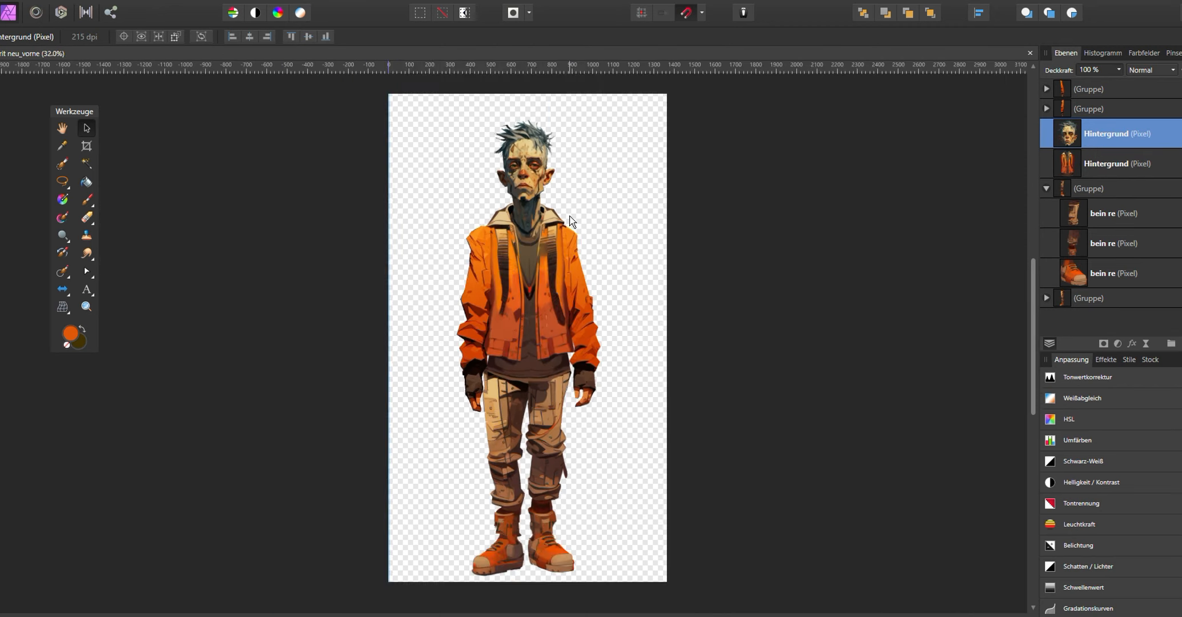
- Toggle layer visibilities to find which layer holds the stray orange speck beside the hip
scroll(565, 221, up, 1)
click(558, 234)
click(1179, 164)
click(1179, 163)
click(1116, 216)
click(1179, 213)
scroll(563, 421, up, 8)
click(1180, 213)
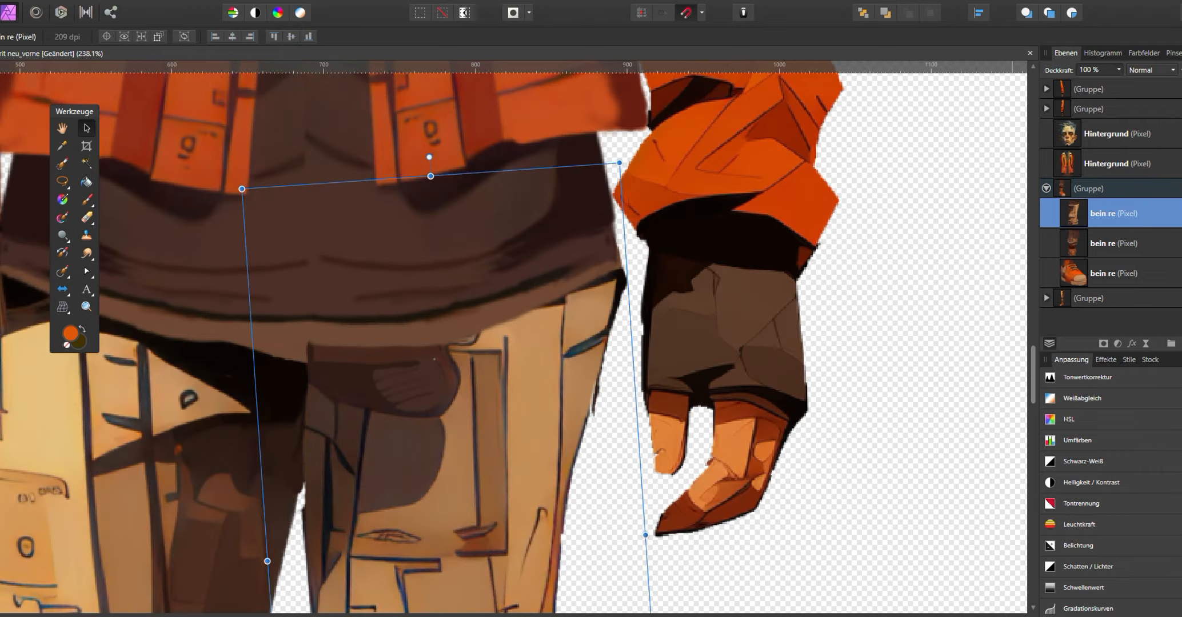
click(1179, 213)
click(586, 399)
click(87, 217)
drag(591, 382, 584, 416)
key(ctrl+z)
key(ctrl+z)
- Select the arm layer holding the stray speck and erase the speck beside the hip
click(91, 126)
click(597, 426)
click(674, 422)
click(1122, 174)
click(87, 217)
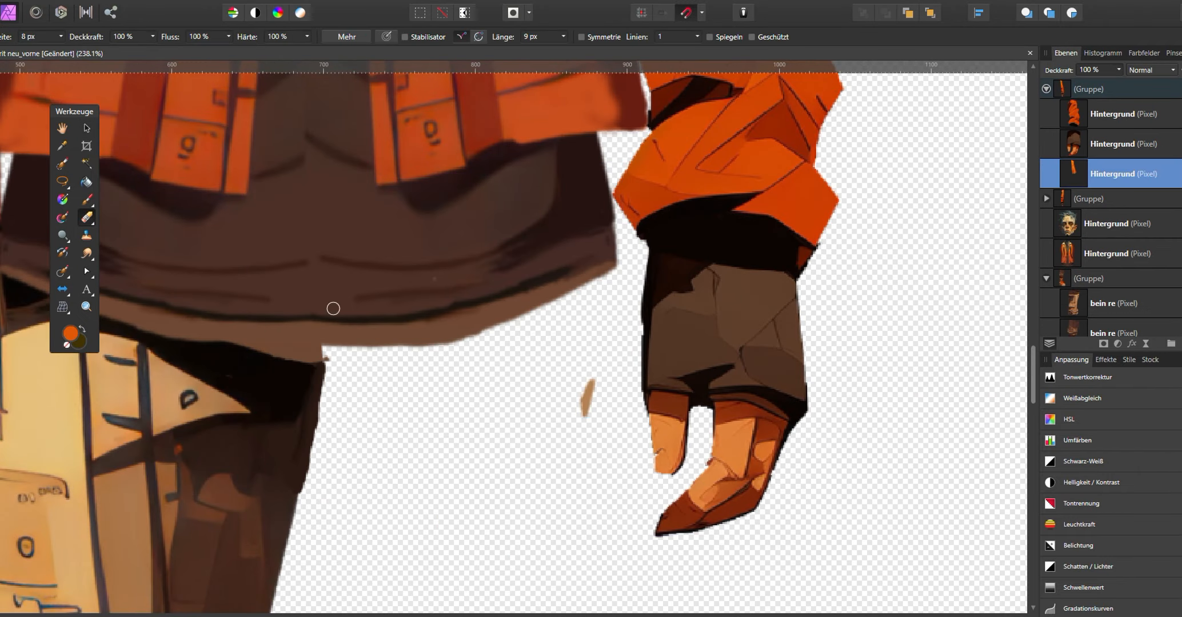
drag(592, 381, 584, 416)
- Erase the leftover fragment along the outer edge of the right thigh on the right-leg layer
scroll(572, 399, down, 5)
click(1179, 303)
scroll(583, 452, up, 4)
scroll(555, 262, up, 2)
click(87, 128)
click(485, 369)
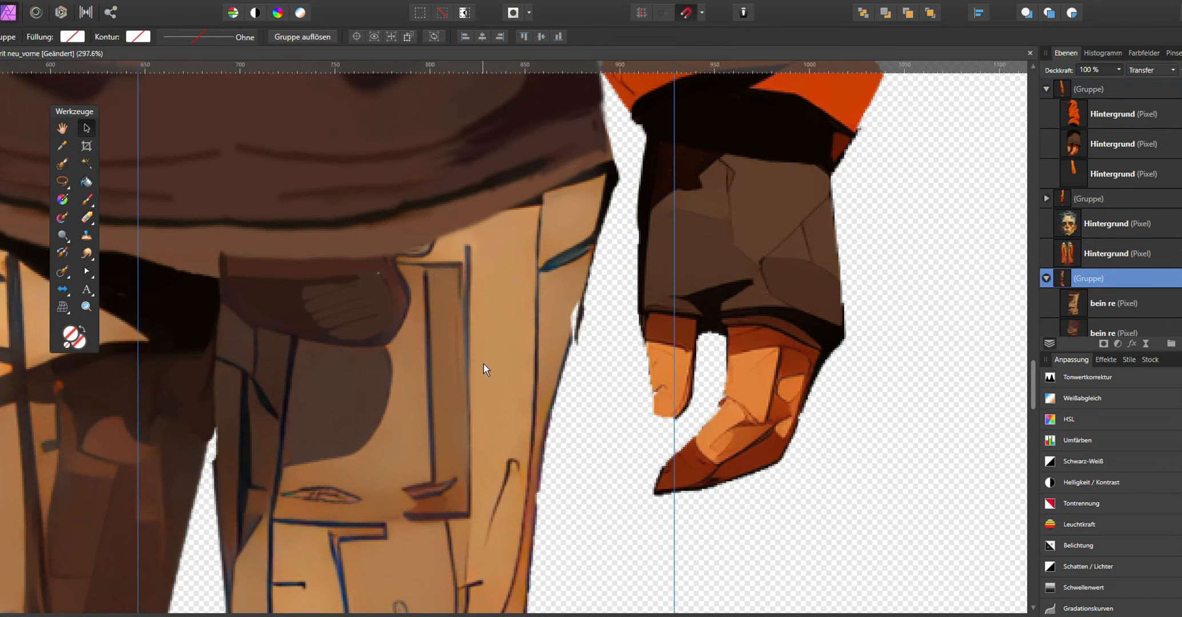
click(87, 199)
click(1113, 303)
alt+click(563, 318)
click(88, 217)
drag(586, 314, 580, 339)
scroll(584, 362, down, 5)
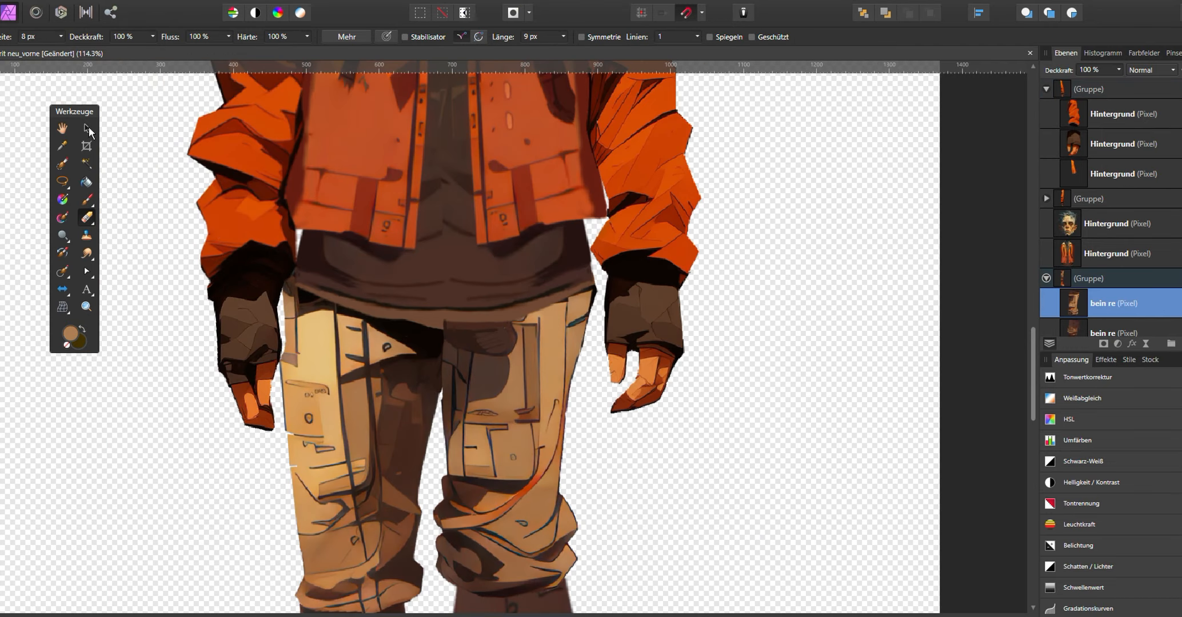
click(89, 127)
click(1045, 278)
click(1097, 255)
scroll(501, 321, up, 1)
drag(501, 372, 502, 384)
key(ctrl+z)
scroll(503, 383, up, 2)
click(87, 199)
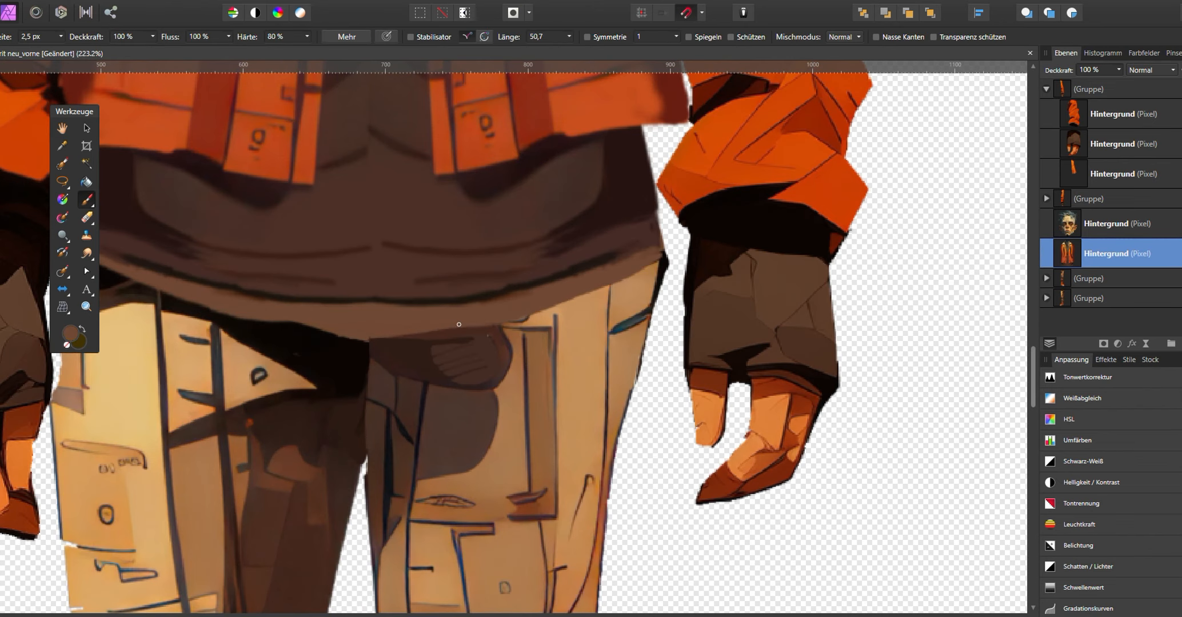
- Examine the leg and arm groups in the layer stack and select the body layer
scroll(381, 303, down, 8)
click(86, 128)
click(1088, 299)
click(1046, 299)
scroll(1120, 296, down, 3)
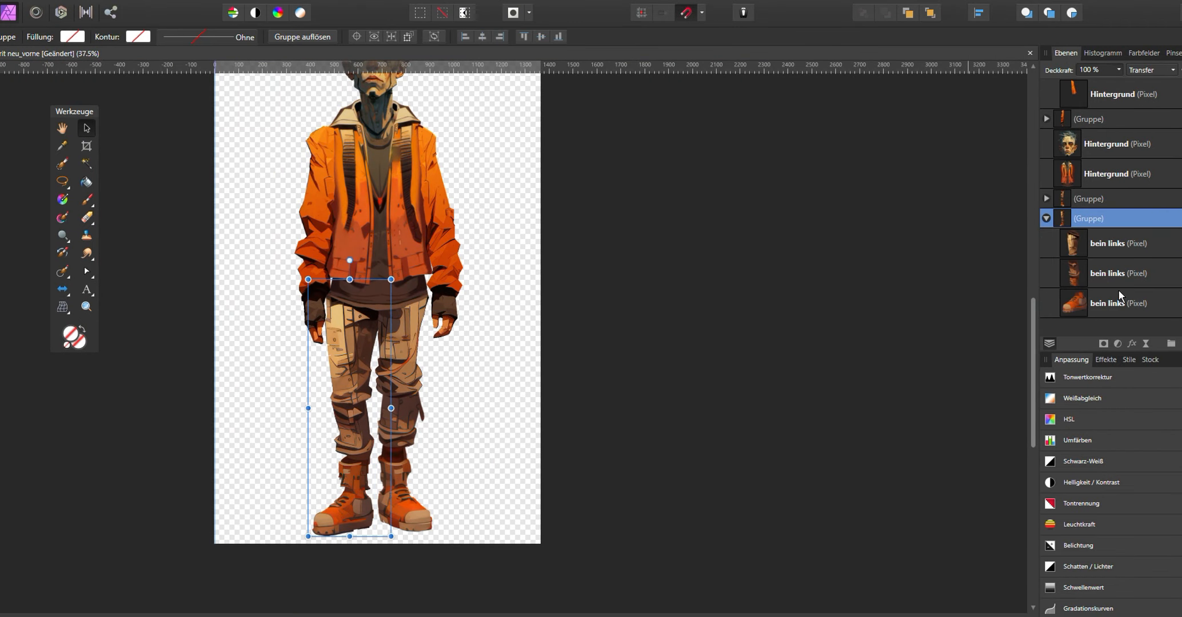
click(1046, 199)
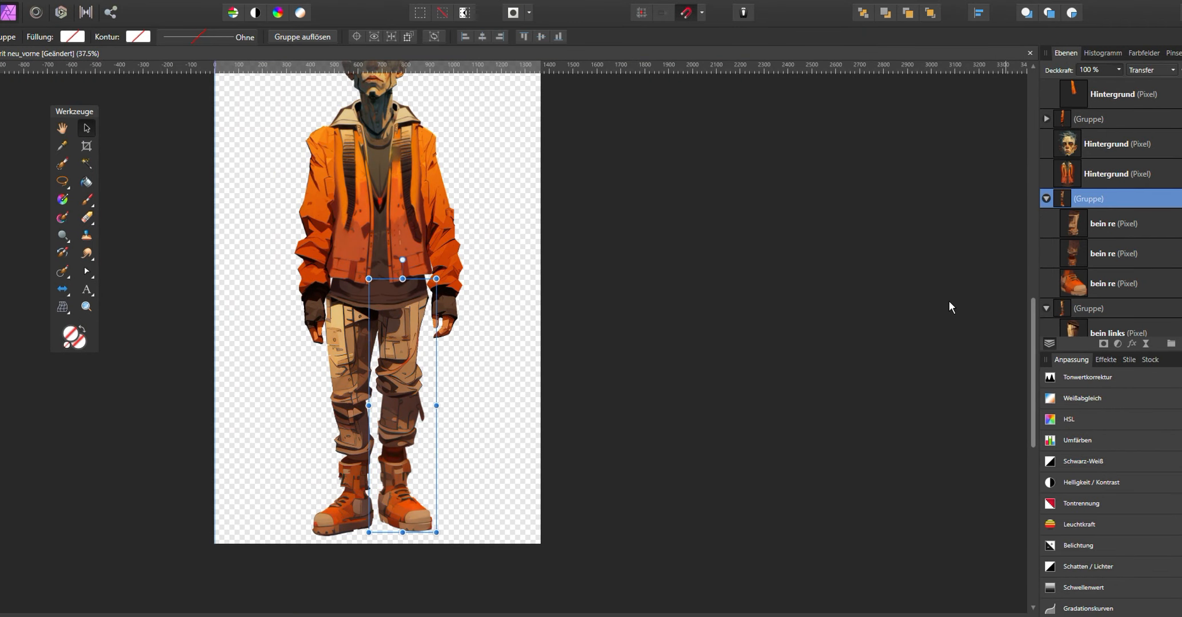
click(671, 328)
scroll(672, 329, up, 1)
click(1046, 119)
scroll(601, 296, down, 2)
drag(601, 296, 631, 363)
key(ctrl+a)
drag(491, 338, 492, 329)
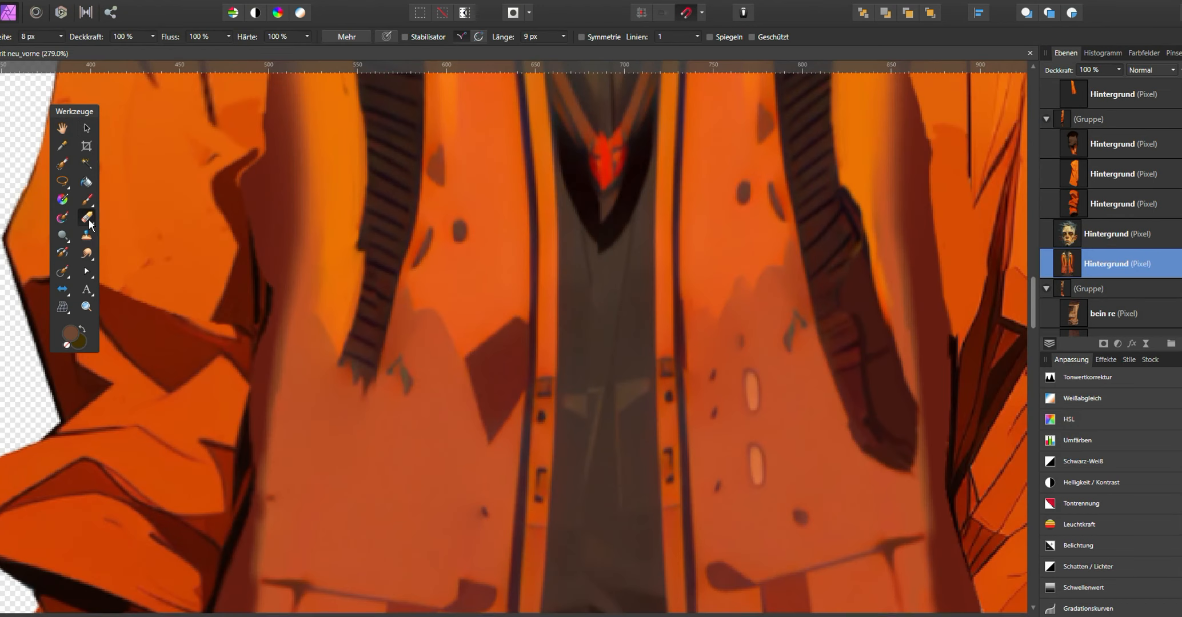
- Paint over the strap line on the jacket's chest with a brown brush about 7.9 px wide
click(87, 200)
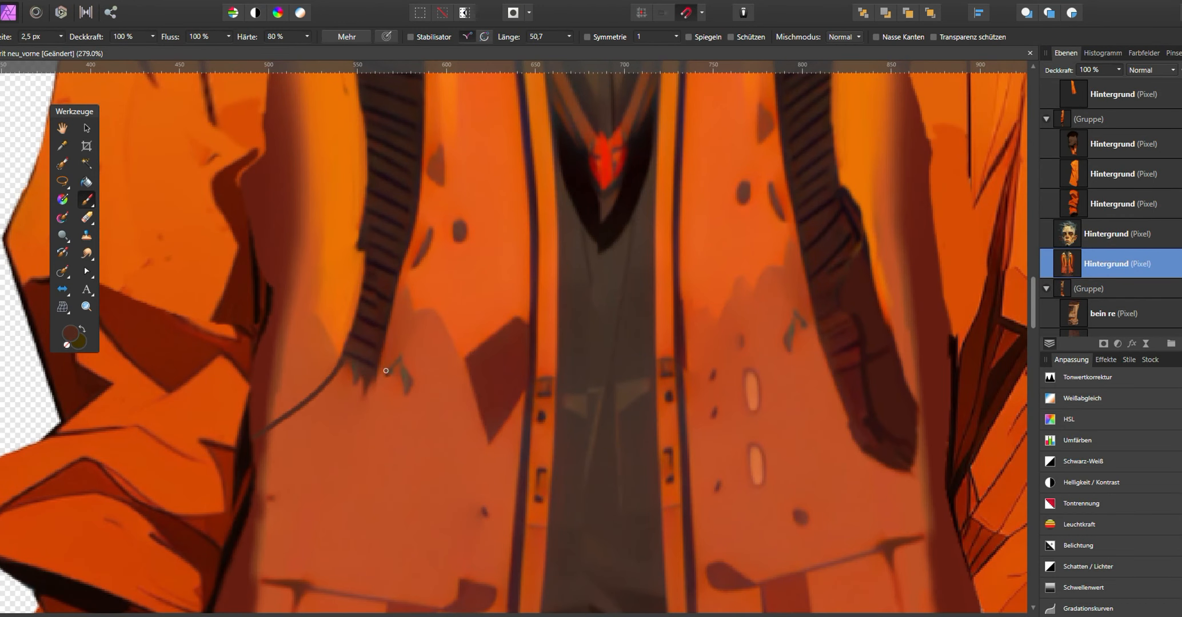
drag(345, 373, 349, 374)
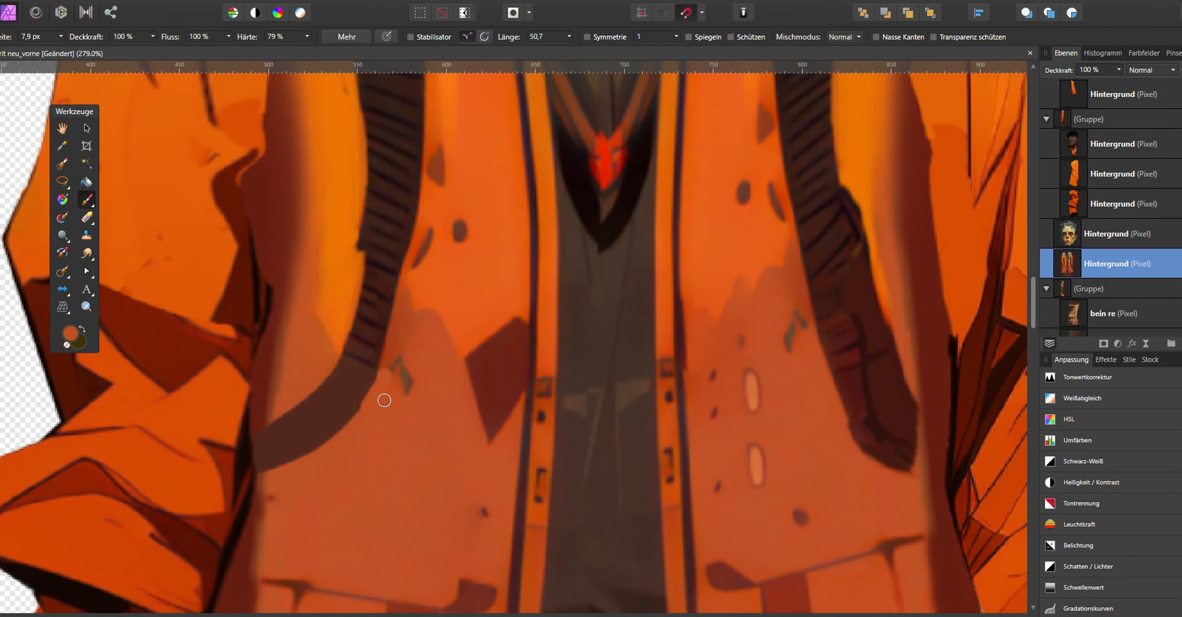
key(b)
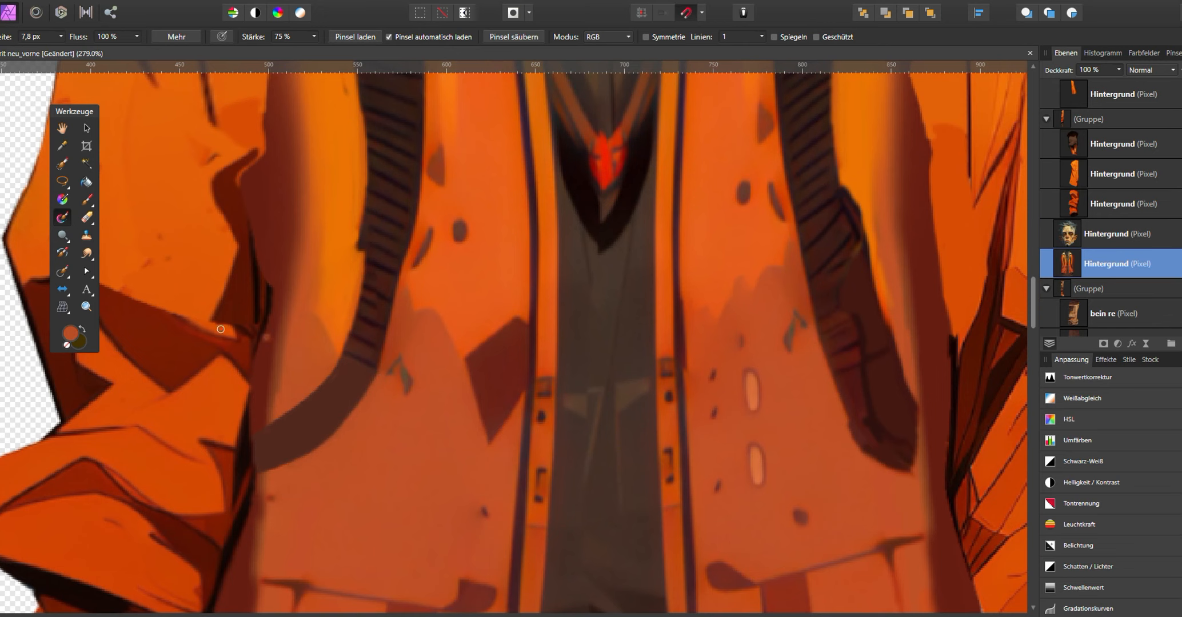
key(b)
scroll(350, 357, up, 14)
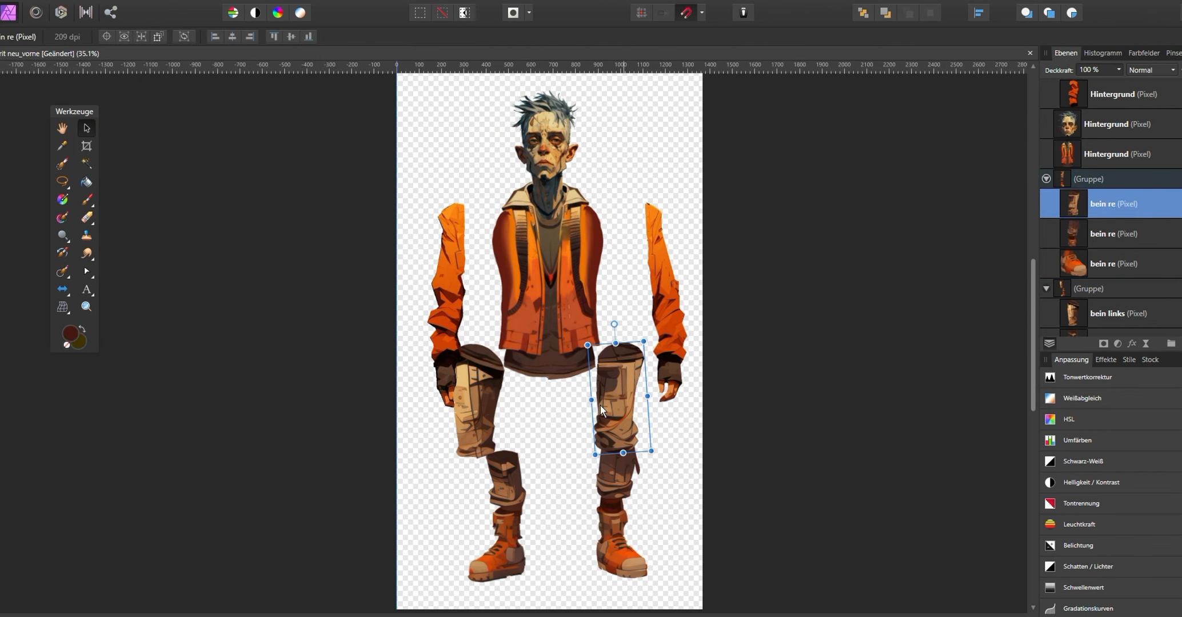
- Drag the shoe and lower-leg pieces apart from the figure
click(553, 125)
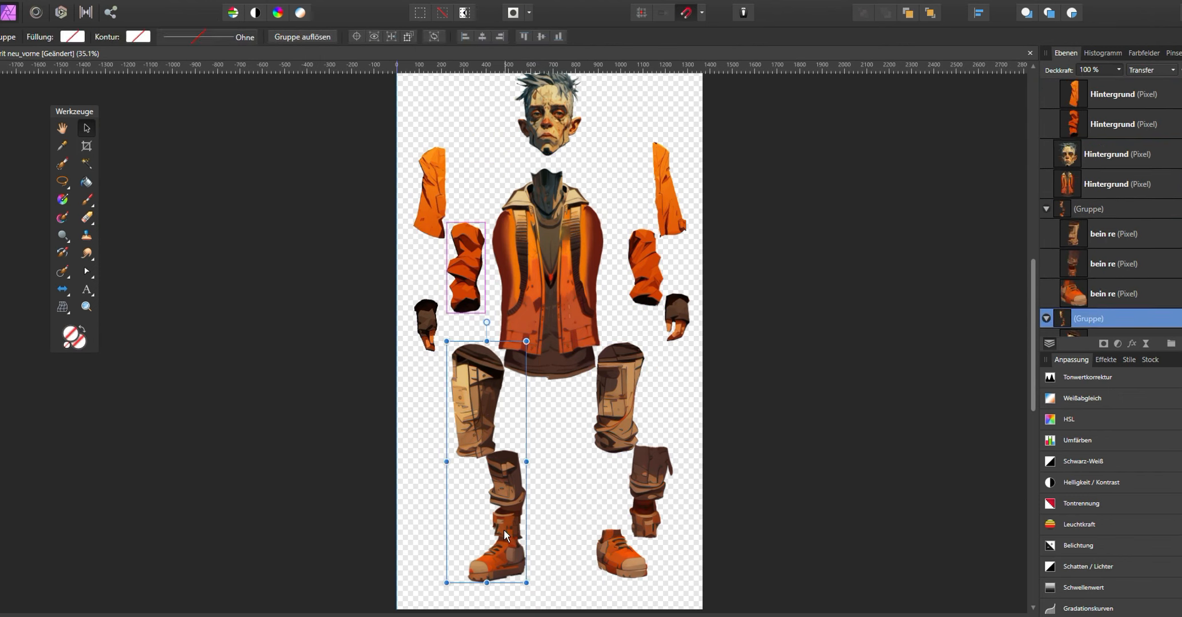
drag(497, 562, 455, 567)
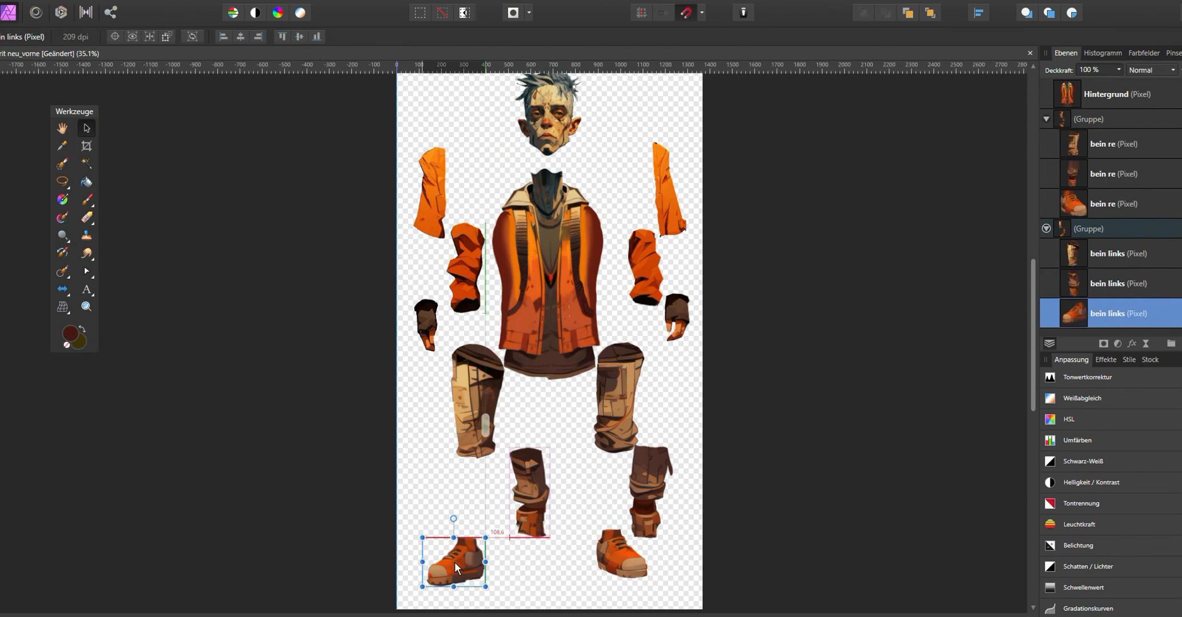
drag(529, 492, 434, 492)
click(1097, 120)
click(1099, 174)
drag(648, 492, 657, 495)
drag(621, 558, 625, 567)
- Ungroup all the arm and leg groups so every body part is a separate layer
scroll(539, 376, down, 1)
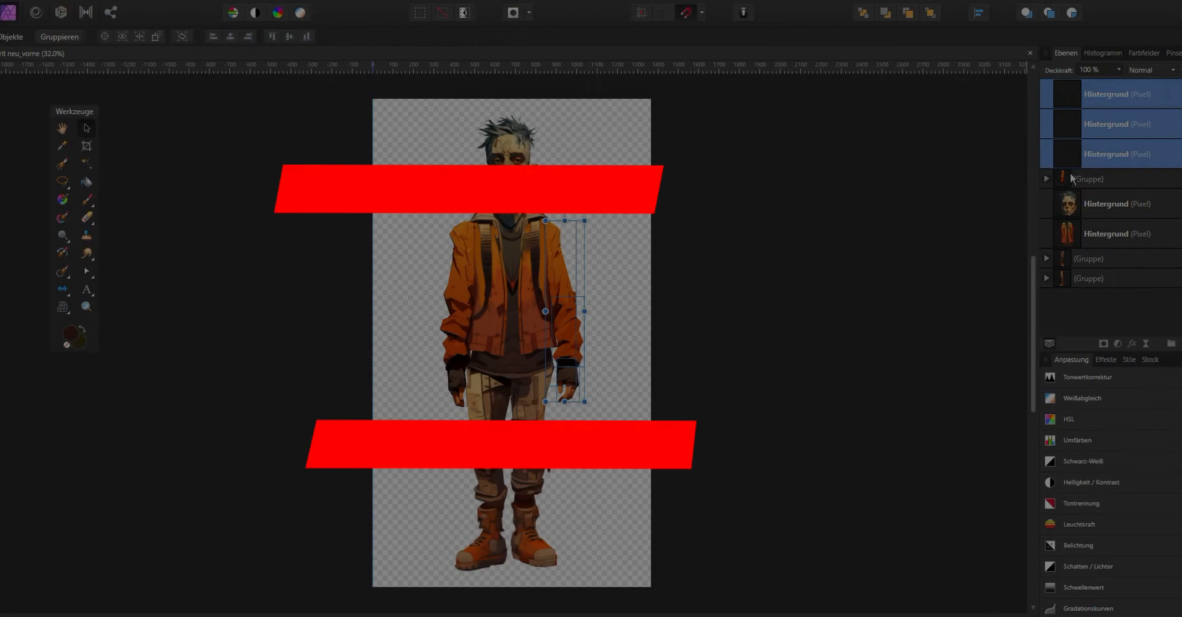
right_click(1074, 180)
click(1080, 384)
scroll(1085, 274, down, 1)
right_click(1085, 298)
click(1085, 505)
scroll(1097, 303, down, 2)
right_click(1100, 304)
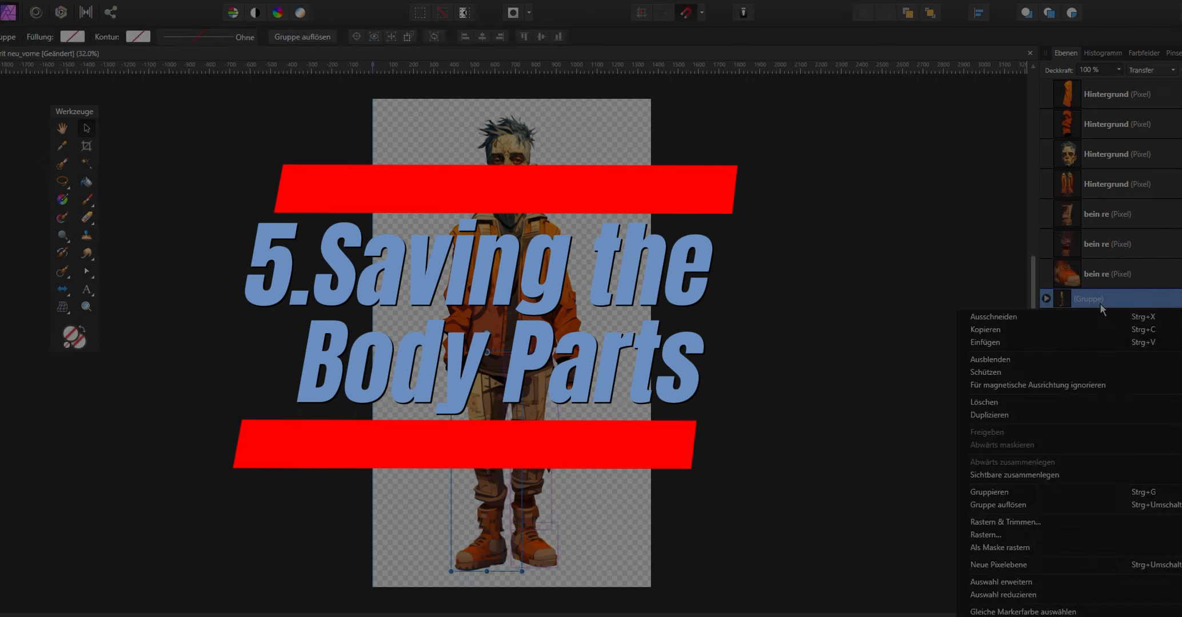
click(997, 504)
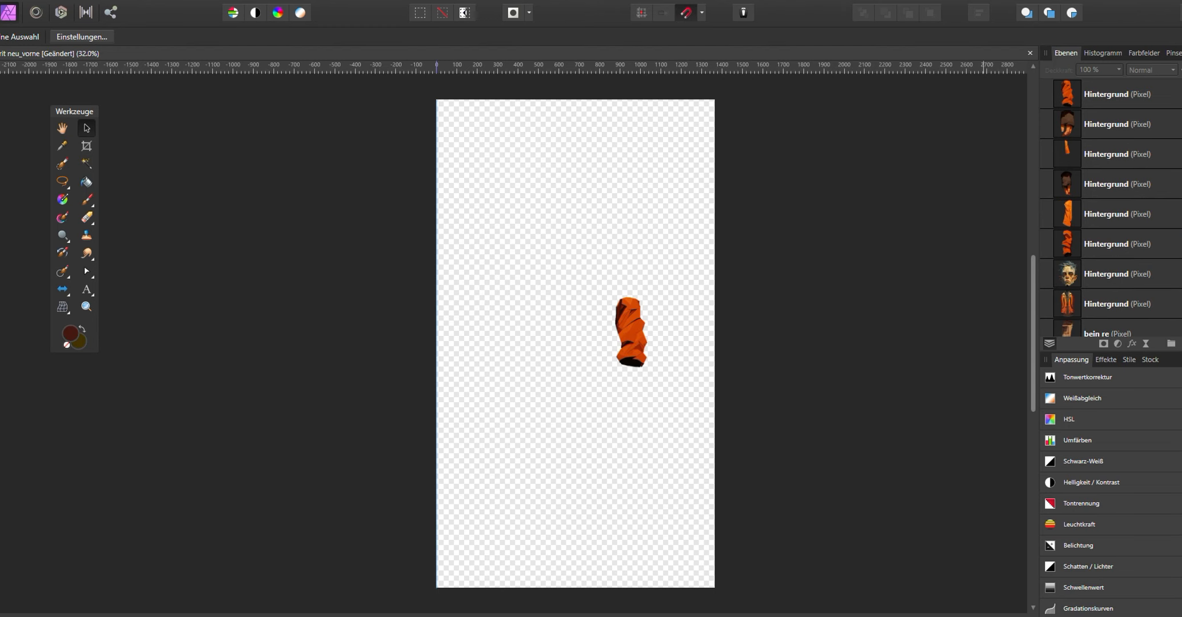
- Crop the canvas tightly around the right lower-arm piece
click(85, 146)
drag(439, 587, 577, 379)
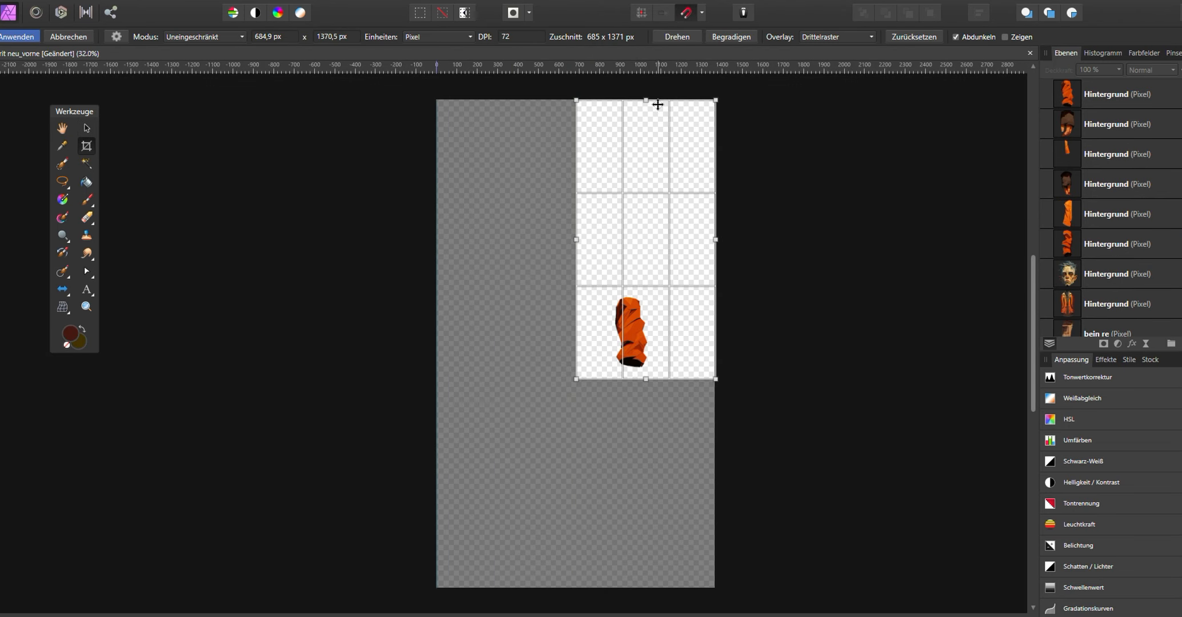
drag(651, 102, 652, 285)
drag(578, 332, 593, 332)
drag(711, 331, 675, 331)
click(7, 38)
- Export the piece as PNG into a new folder named Spirit vorne, with the file name spirit_arm rechts_unten.png
click(22, 1)
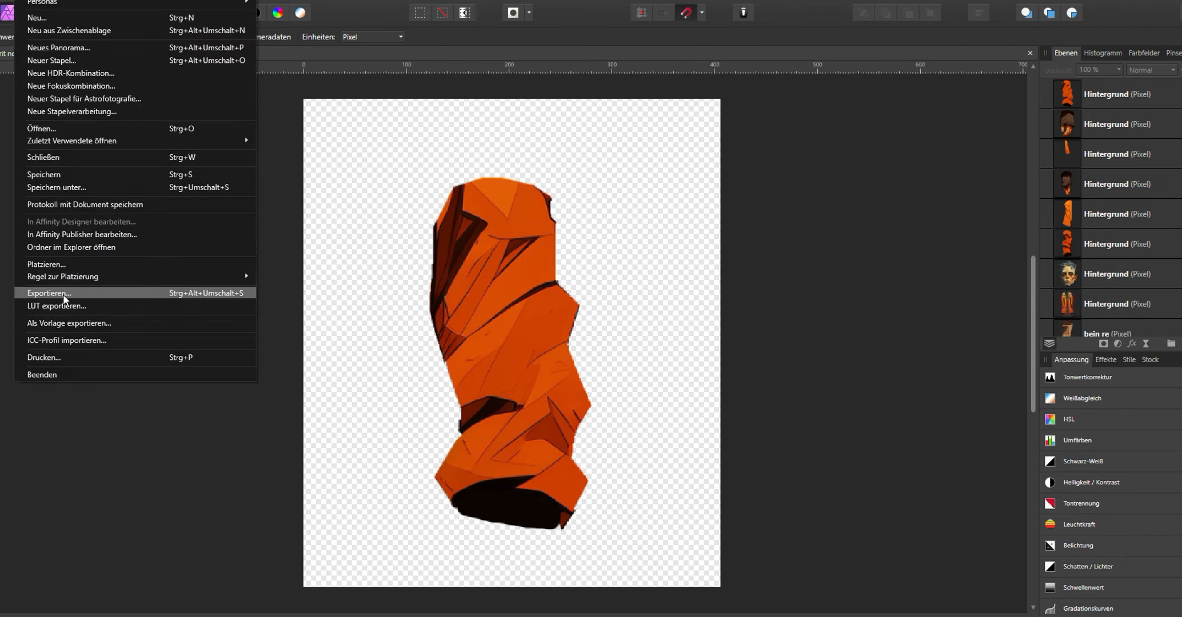
click(62, 293)
click(695, 393)
click(397, 21)
double_click(303, 97)
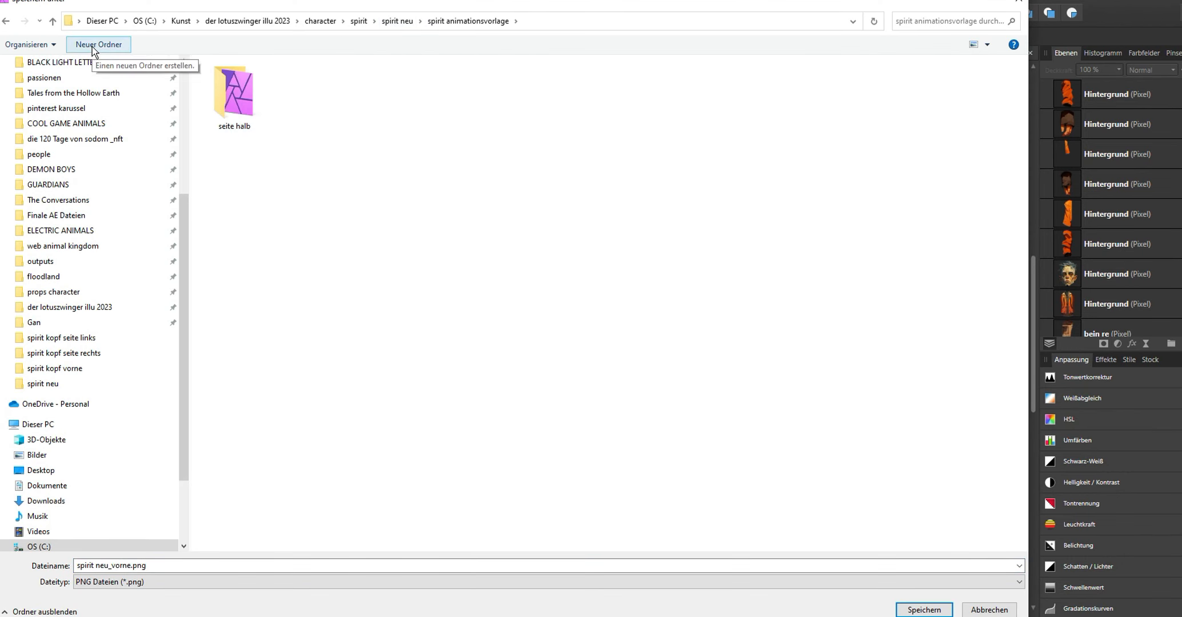
click(95, 44)
text(Spiriti vo)
right_click(274, 110)
click(345, 470)
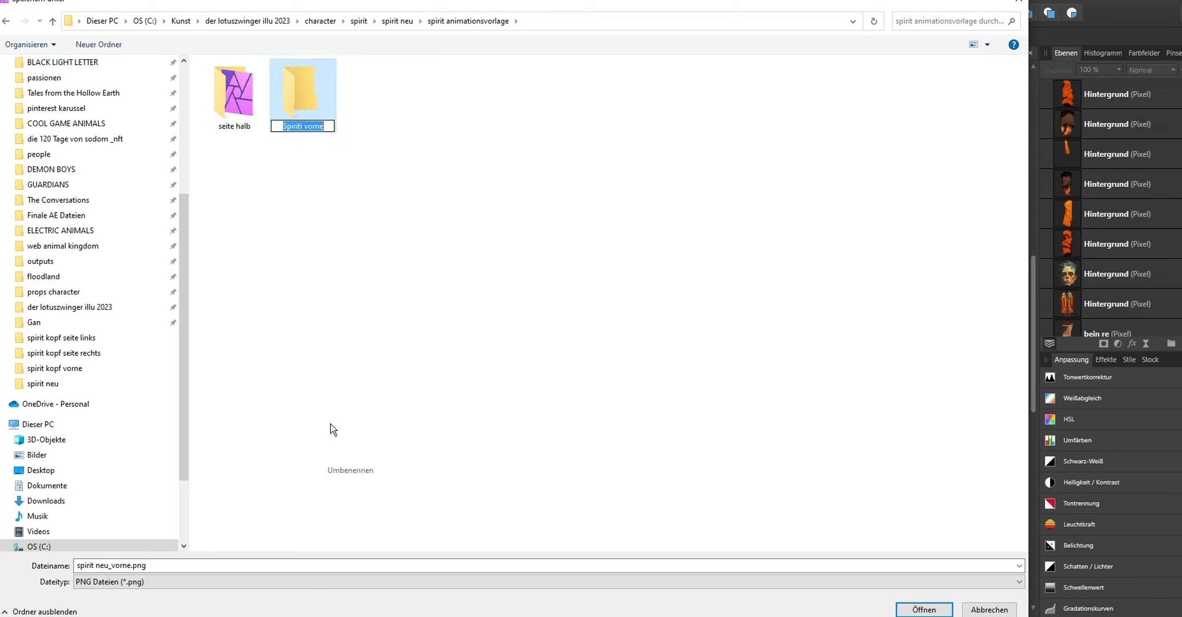
key(Return)
key(Return)
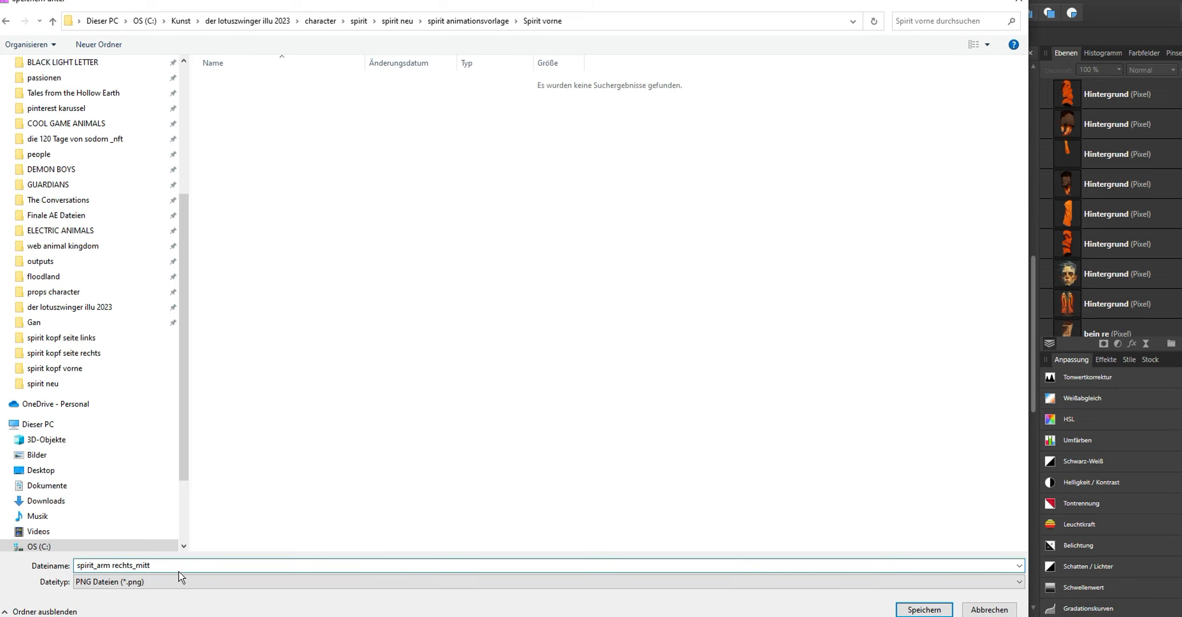
click(922, 611)
- Hide the lower-arm layer, show the hand layer and crop the canvas around the hand
click(1179, 95)
click(1179, 124)
key(v)
drag(506, 525, 495, 294)
key(c)
drag(304, 99, 343, 181)
drag(720, 587, 688, 557)
key(Return)
- Export the hand as spirit_hand rechts.png into the Spirit vorne folder
click(24, 1)
click(48, 295)
click(696, 394)
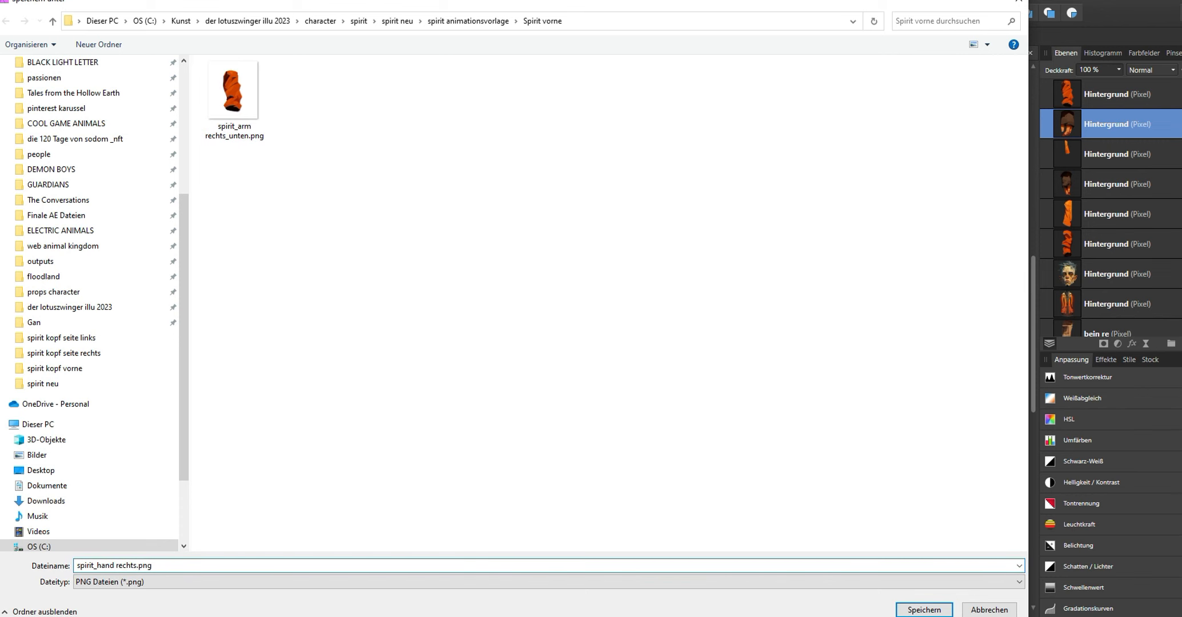
click(924, 609)
- Undo the crops to restore the full canvas, then crop it around the right upper-arm piece
key(ctrl+z)
key(ctrl+z)
key(ctrl+z)
key(ctrl+z)
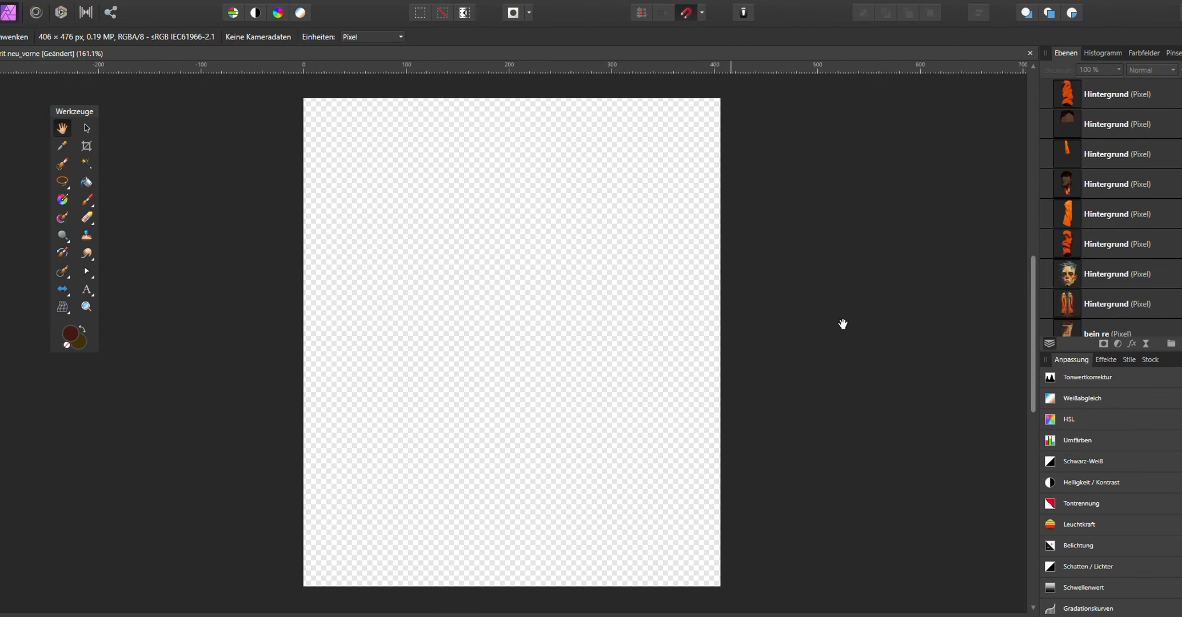
key(ctrl+z)
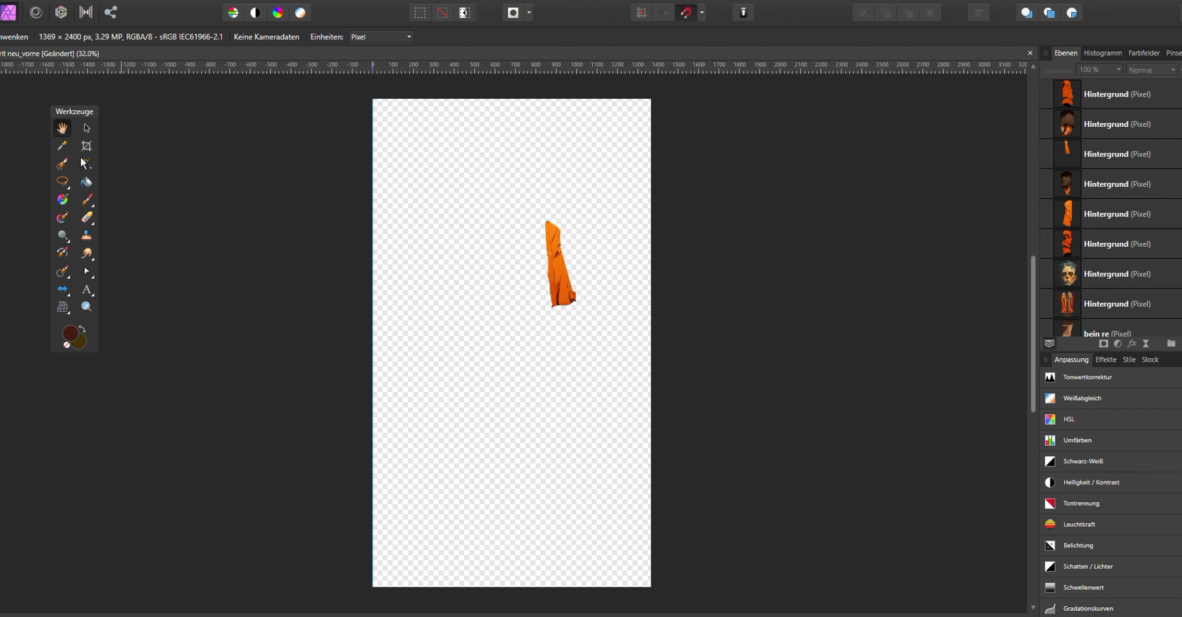
click(88, 151)
drag(373, 587, 511, 320)
drag(581, 99, 581, 193)
drag(650, 256, 611, 256)
drag(474, 256, 527, 256)
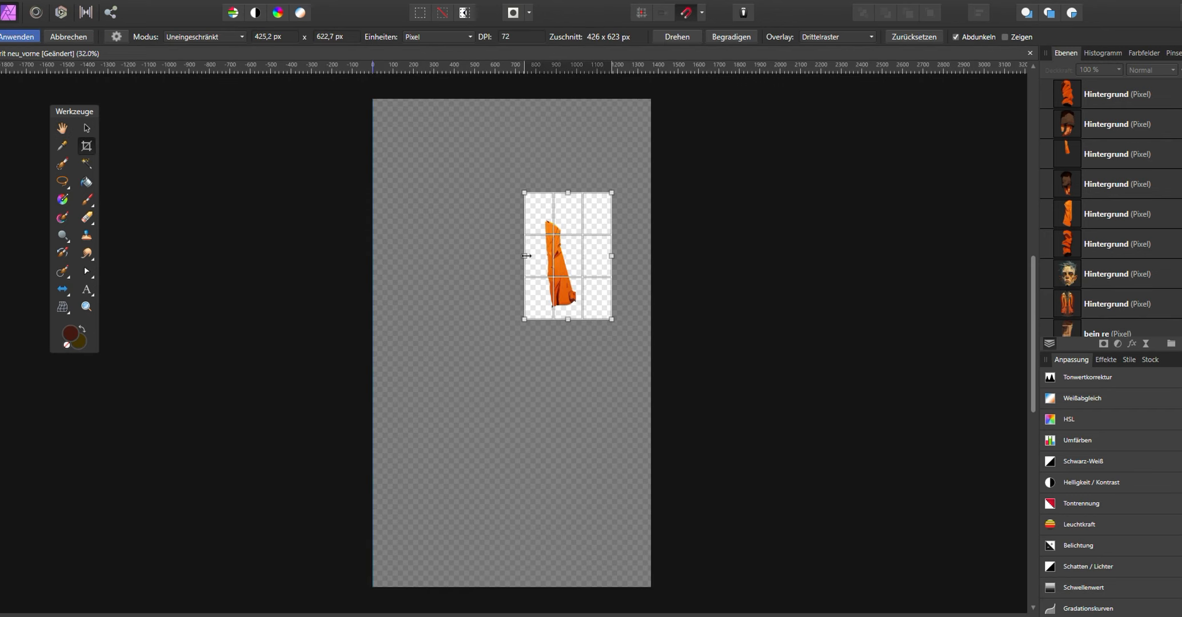
key(Return)
- Export the upper arm as spirit_arm rechts.png into the Spirit vorne folder
key(h)
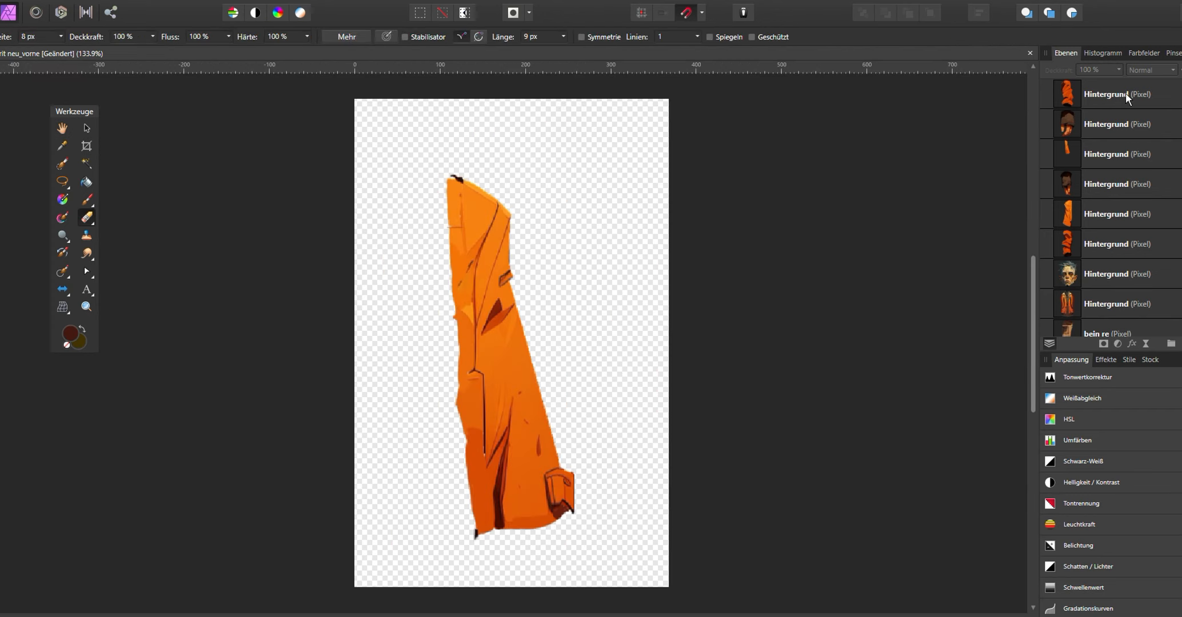
click(86, 129)
click(24, 0)
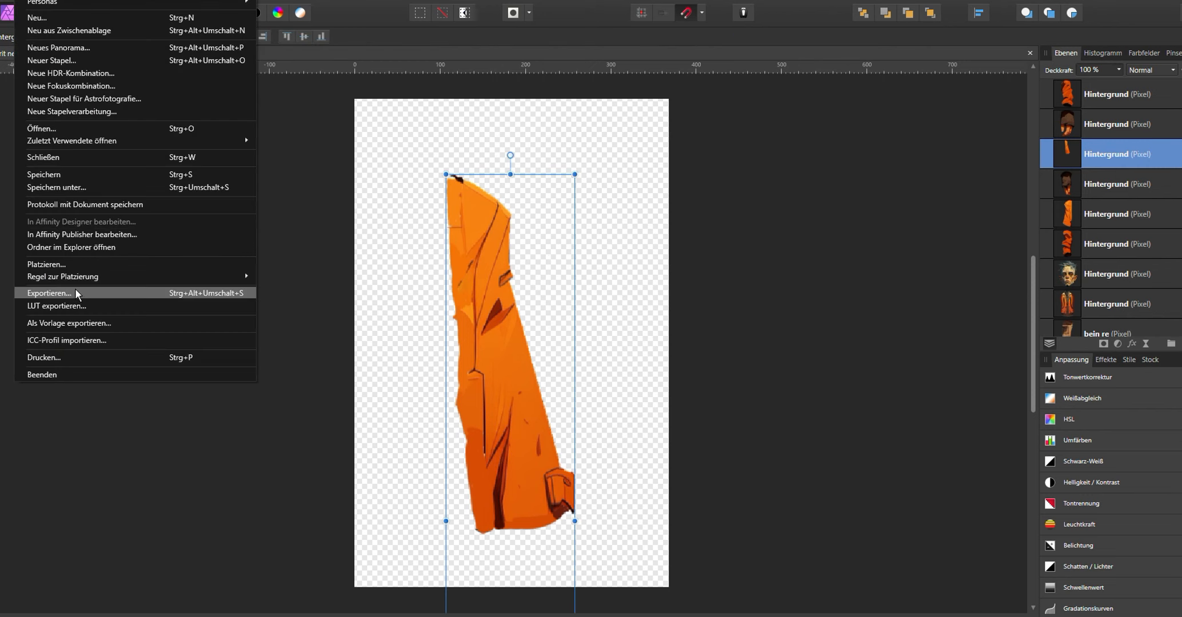
click(77, 293)
click(643, 394)
click(239, 105)
click(156, 566)
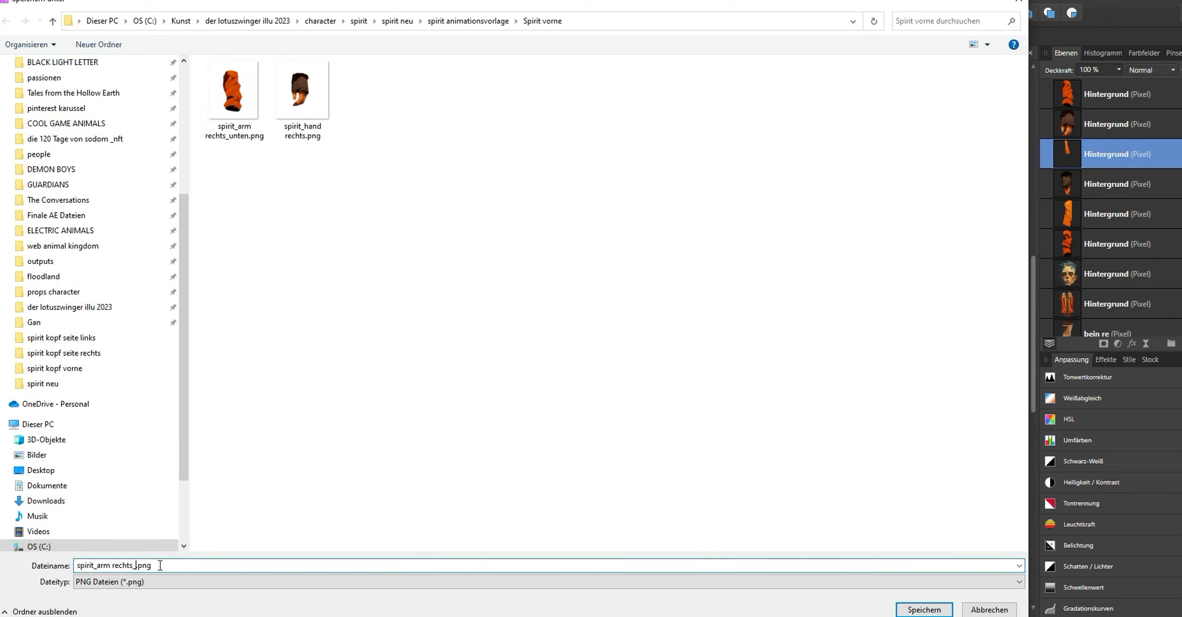
click(899, 612)
- Undo the crop and crop the canvas around the other gloved hand piece
key(ctrl+z)
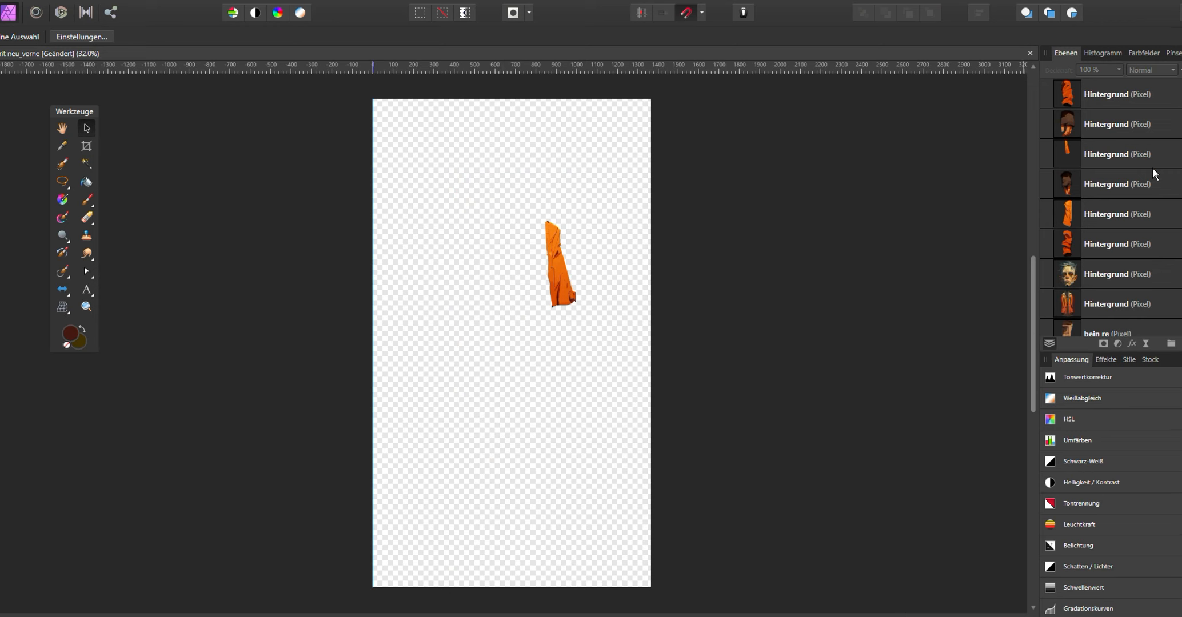
click(86, 147)
drag(651, 586, 502, 421)
drag(373, 99, 410, 330)
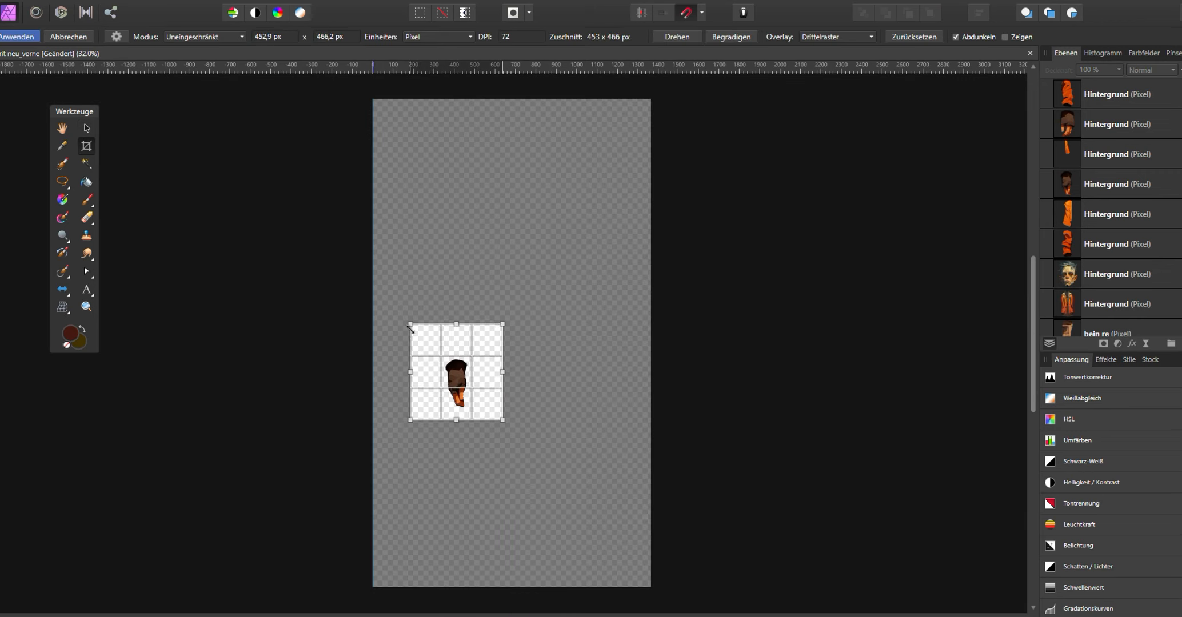
key(Return)
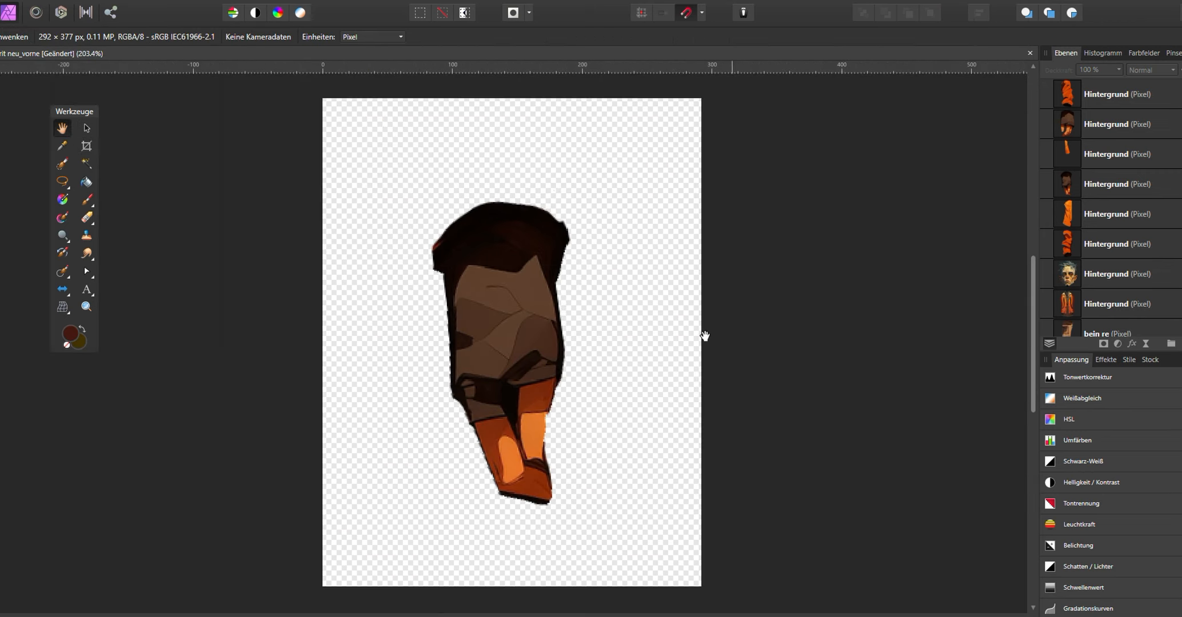
- Export the hand as spirit_hand links.png into the Spirit vorne folder
key(ctrl+alt+shift+s)
click(371, 97)
drag(120, 565, 140, 565)
text(links)
click(922, 609)
- Undo the crop, show only the left upper-arm layer and crop the canvas around that piece
key(ctrl+z)
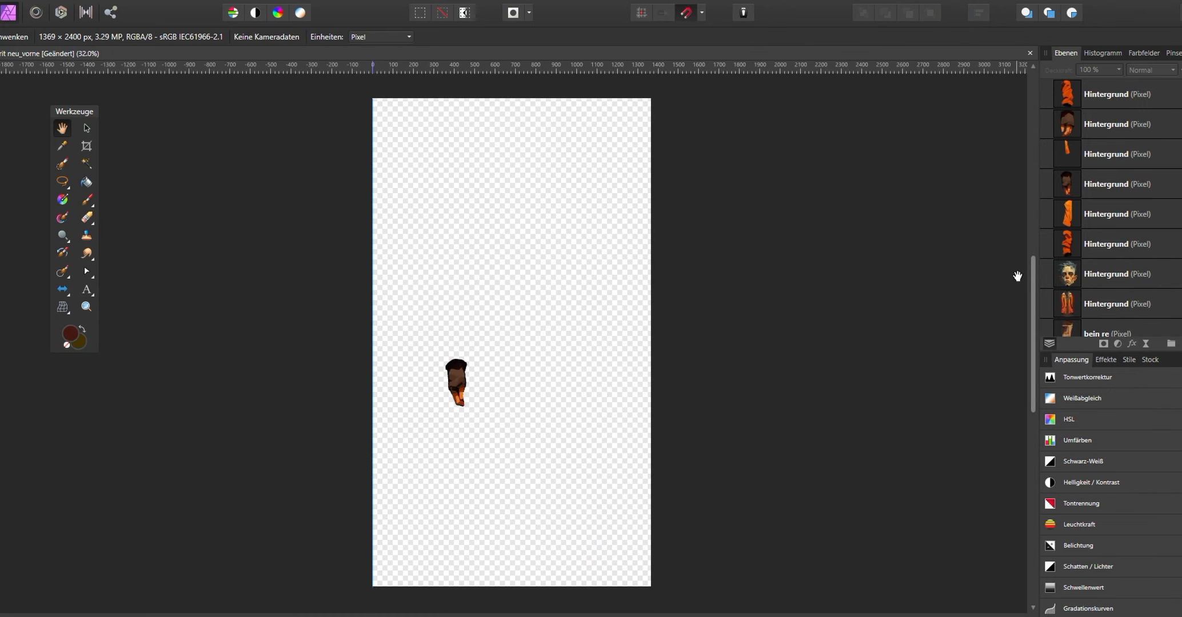
click(1179, 184)
click(1180, 214)
click(86, 146)
drag(651, 587, 503, 381)
drag(374, 100, 400, 190)
key(Return)
- Export the left upper arm as spirit_arm links_oben.png into the Spirit vorne folder
key(ctrl+alt+shift+s)
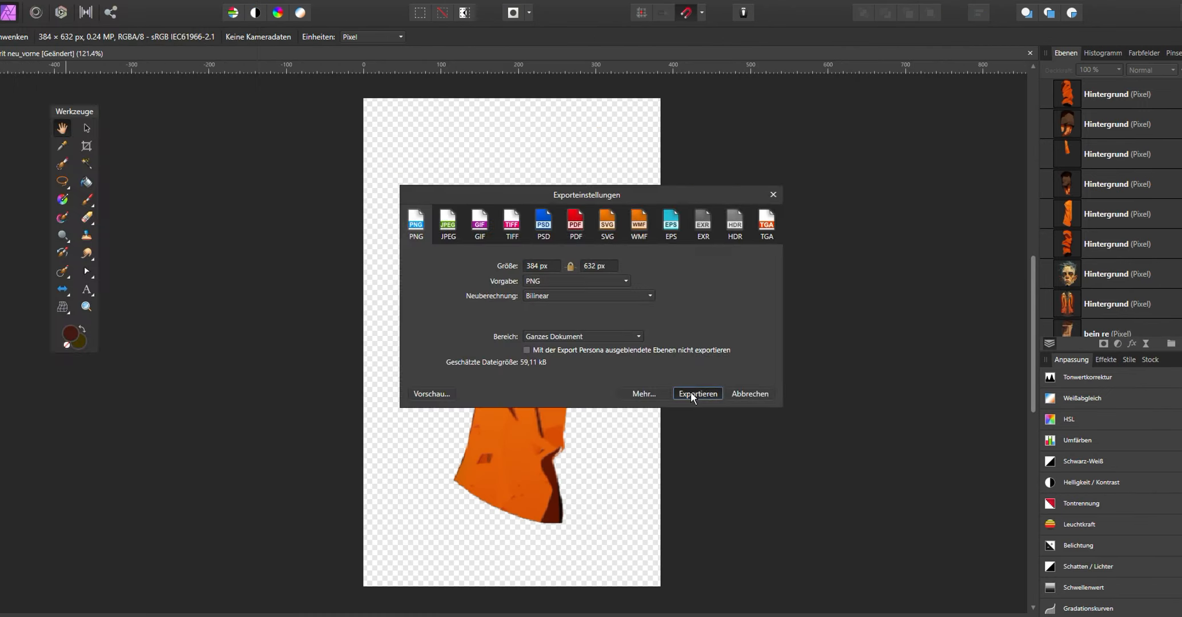
click(691, 469)
click(243, 108)
drag(115, 565, 135, 565)
text(links)
click(923, 609)
- Undo the crop, switch to the left lower-arm layer and crop the canvas around that piece
key(ctrl+z)
click(1179, 214)
click(1179, 244)
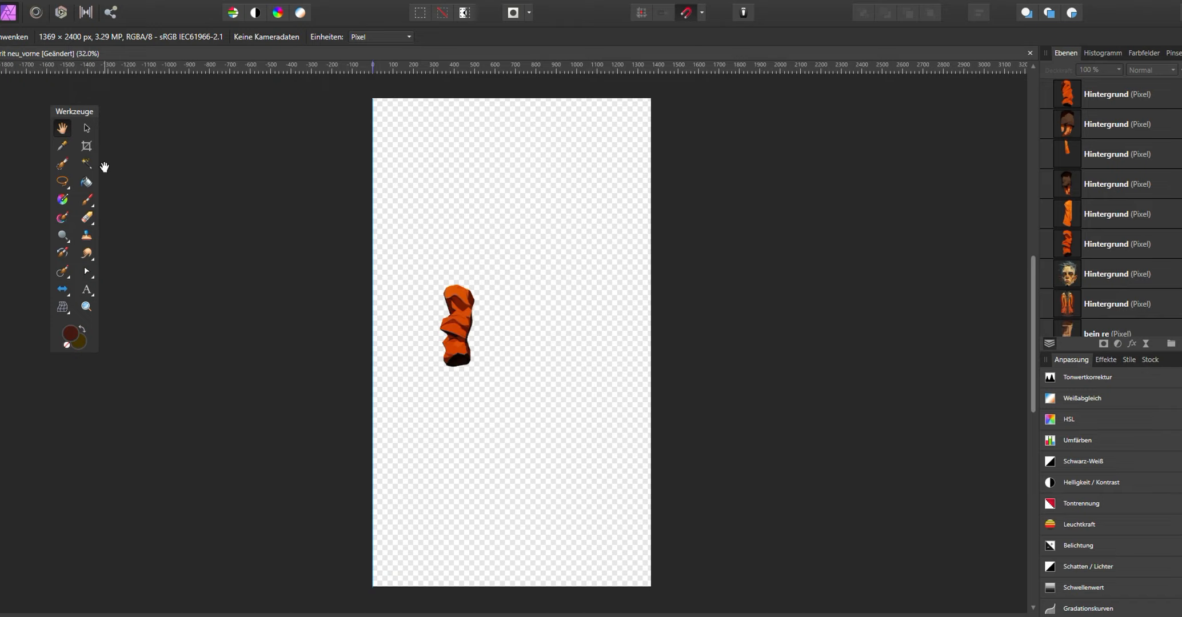
click(87, 146)
key(Return)
drag(512, 101, 512, 132)
key(Return)
- Export the left lower arm as spirit_arm links_unten.png into the Spirit vorne folder
click(30, 1)
click(58, 294)
click(372, 98)
drag(112, 566, 132, 565)
text(links)
key(Return)
- Undo the crop, show the head layer and crop the canvas around the head
key(ctrl+z)
click(1179, 274)
click(86, 146)
drag(373, 587, 464, 206)
drag(650, 152, 556, 152)
key(Return)
- Export the head as spirit_kopf.png into the Spirit vorne folder
click(86, 146)
key(Return)
click(59, 294)
click(574, 118)
drag(133, 565, 98, 566)
text(kopf)
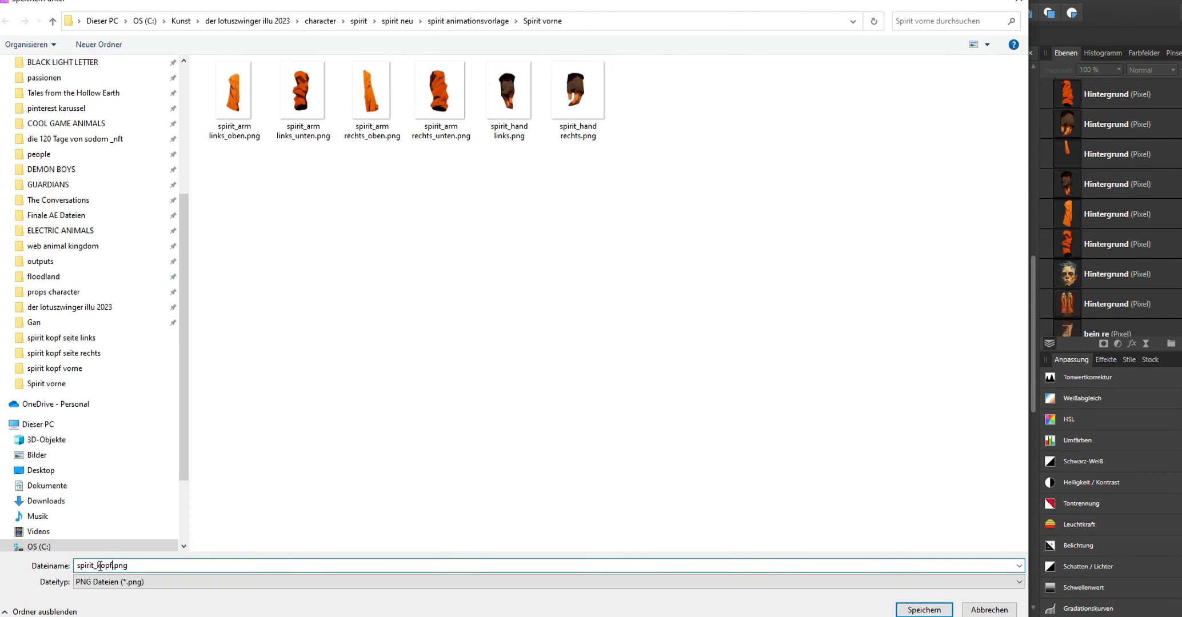
key(Return)
- Undo the crop, show the torso layer and crop the canvas around the torso
key(ctrl+z)
click(1179, 304)
click(87, 147)
drag(372, 587, 431, 397)
- Export the torso as spirit_oberkörper.png into the Spirit vorne folder
click(59, 295)
click(645, 395)
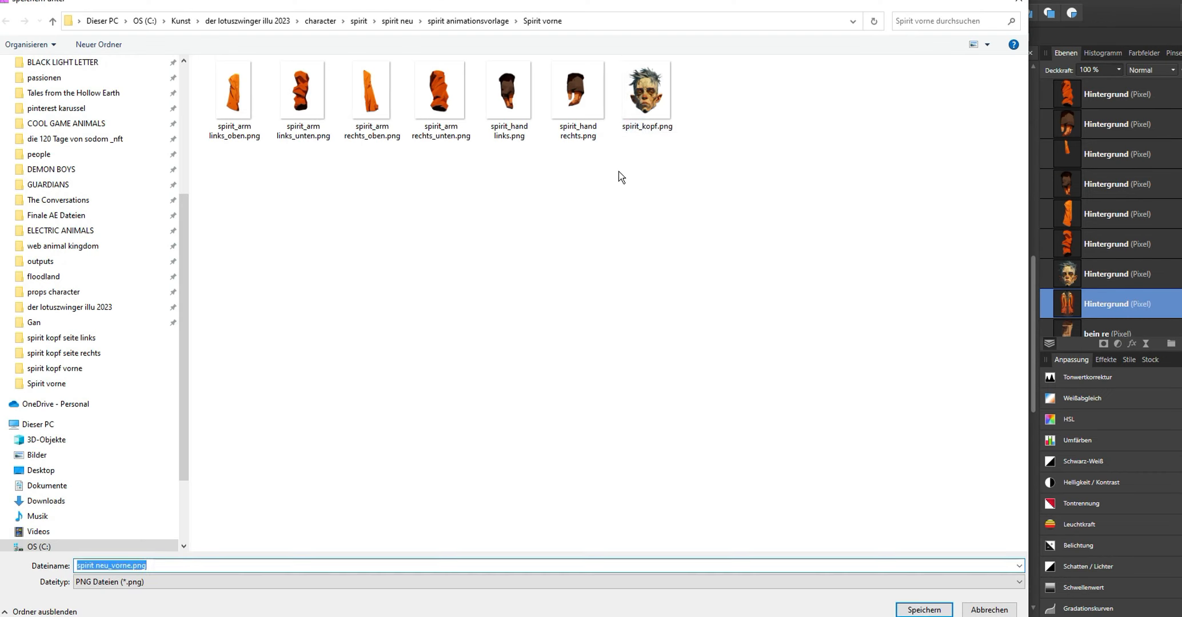
text(oberkörper)
key(Return)
- Undo the crop, select the right upper-leg layer and crop the canvas around that piece
key(ctrl+z)
scroll(1108, 313, down, 3)
click(1179, 244)
click(1134, 246)
click(86, 146)
drag(373, 587, 501, 472)
drag(652, 99, 579, 325)
drag(501, 397, 478, 396)
click(17, 36)
- Export the right upper leg as spirit_bein rechts_oben.png into the Spirit vorne folder
click(59, 294)
click(696, 394)
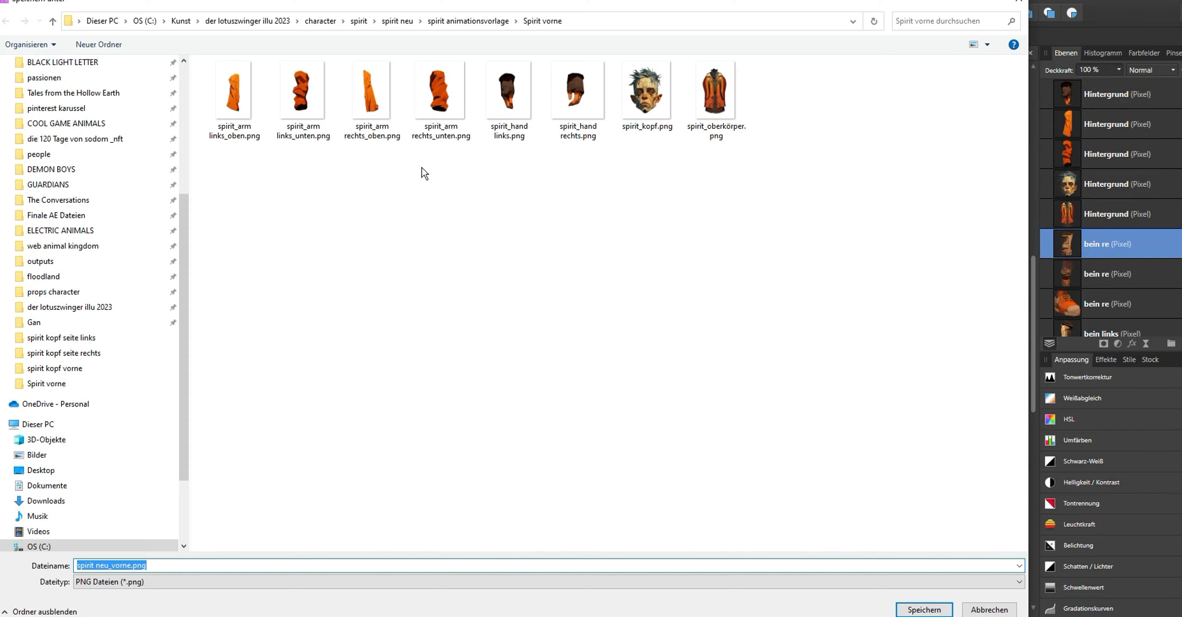
click(924, 610)
- Undo the crop, show the right lower-leg layer and crop the canvas around that piece
key(ctrl+z)
click(1179, 244)
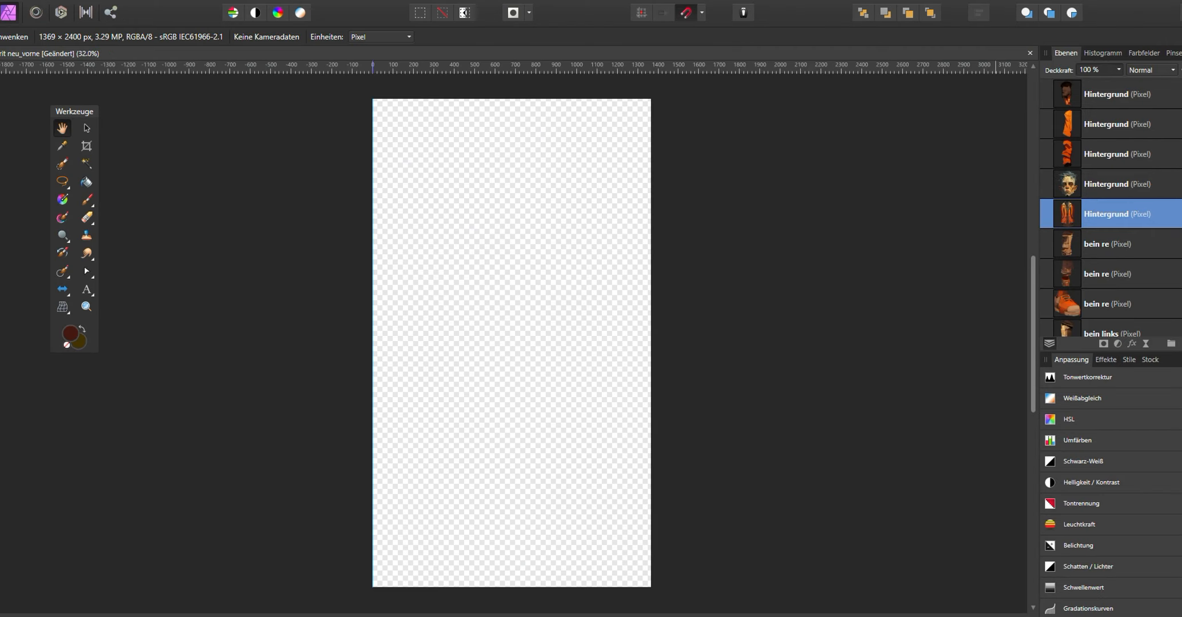
click(1179, 274)
click(87, 146)
drag(373, 99, 488, 417)
drag(651, 501, 566, 501)
drag(488, 587, 500, 552)
drag(534, 417, 534, 432)
double_click(535, 473)
- Export the right lower leg as spirit_bein rechts_unten.png into the Spirit vorne folder
click(22, 2)
click(58, 294)
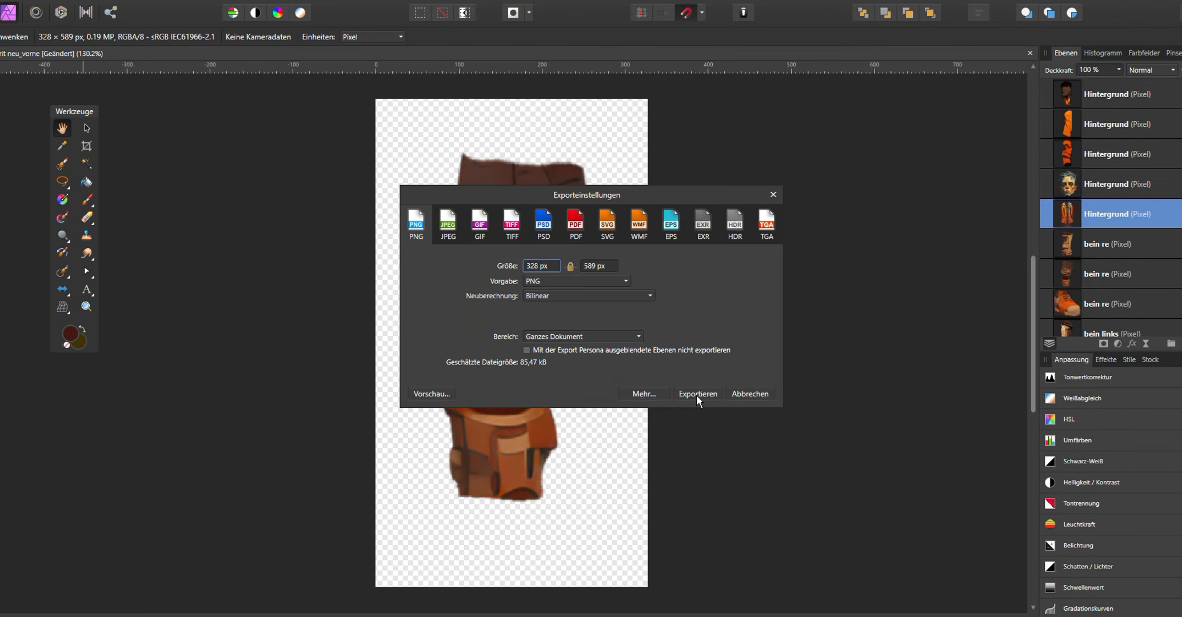
click(696, 394)
click(483, 119)
click(155, 566)
click(902, 612)
- Undo the crop, show the right foot layer and crop the canvas around the shoe
key(ctrl+z)
click(1180, 304)
click(86, 146)
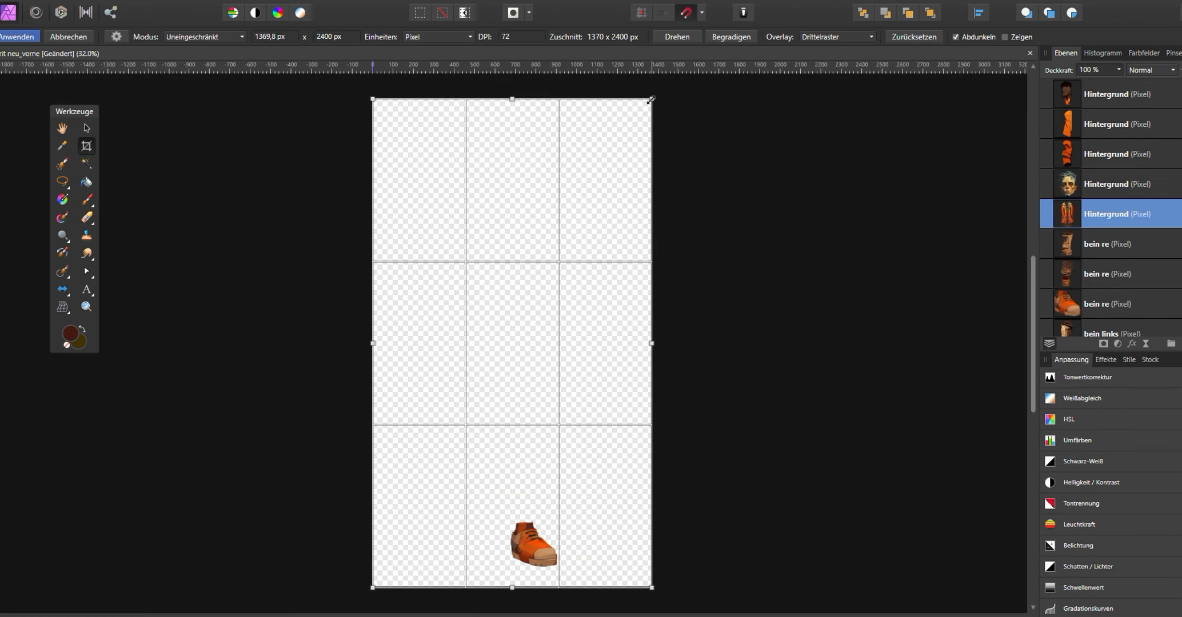
drag(372, 99, 500, 502)
double_click(544, 519)
- Export the right foot as spirit_fuß rechts.png into the Spirit vorne folder
click(22, 1)
click(59, 295)
click(697, 393)
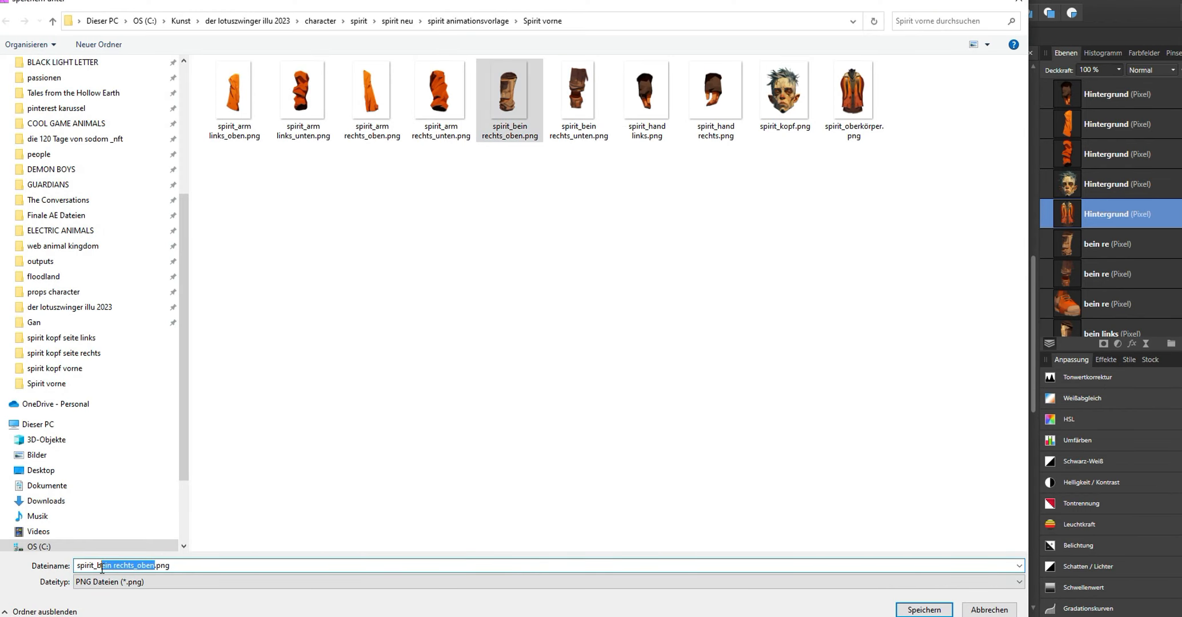
click(930, 607)
- Undo the crop, show the left upper-leg layer and crop the canvas tightly around that piece
key(ctrl+z)
scroll(1123, 282, down, 3)
click(1179, 244)
click(1180, 214)
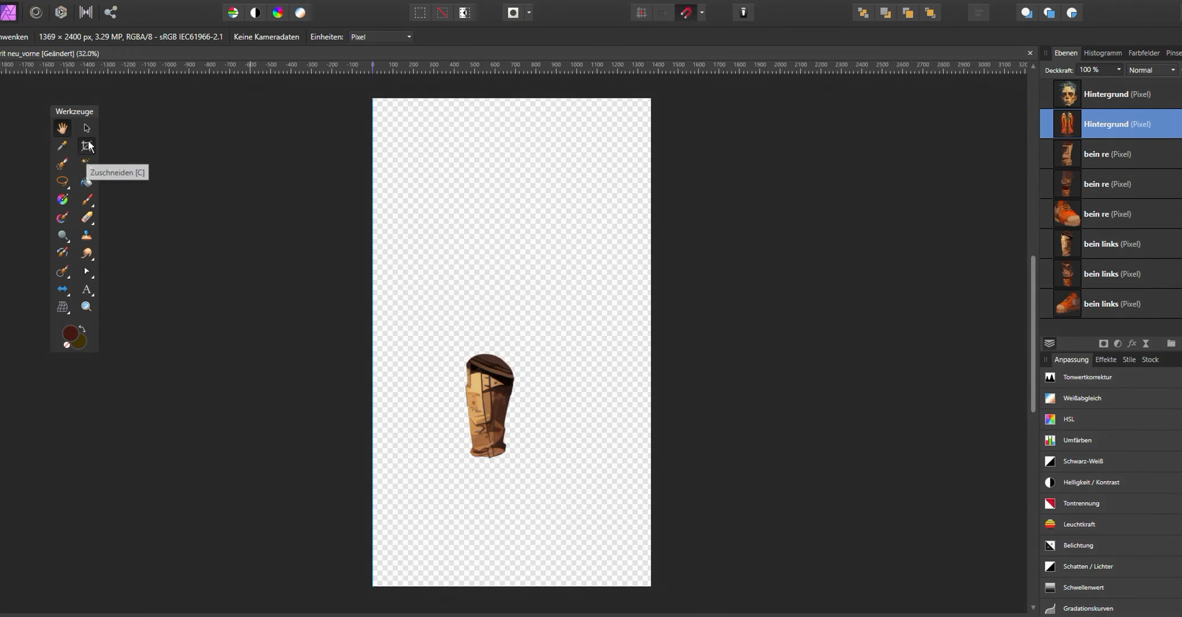
click(87, 146)
drag(372, 99, 439, 329)
drag(650, 586, 543, 472)
double_click(476, 367)
click(86, 146)
drag(511, 98, 511, 124)
- Export the left upper-leg piece as a PNG into the Spirit vorne folder
click(21, 1)
click(58, 295)
click(696, 396)
click(509, 100)
click(135, 566)
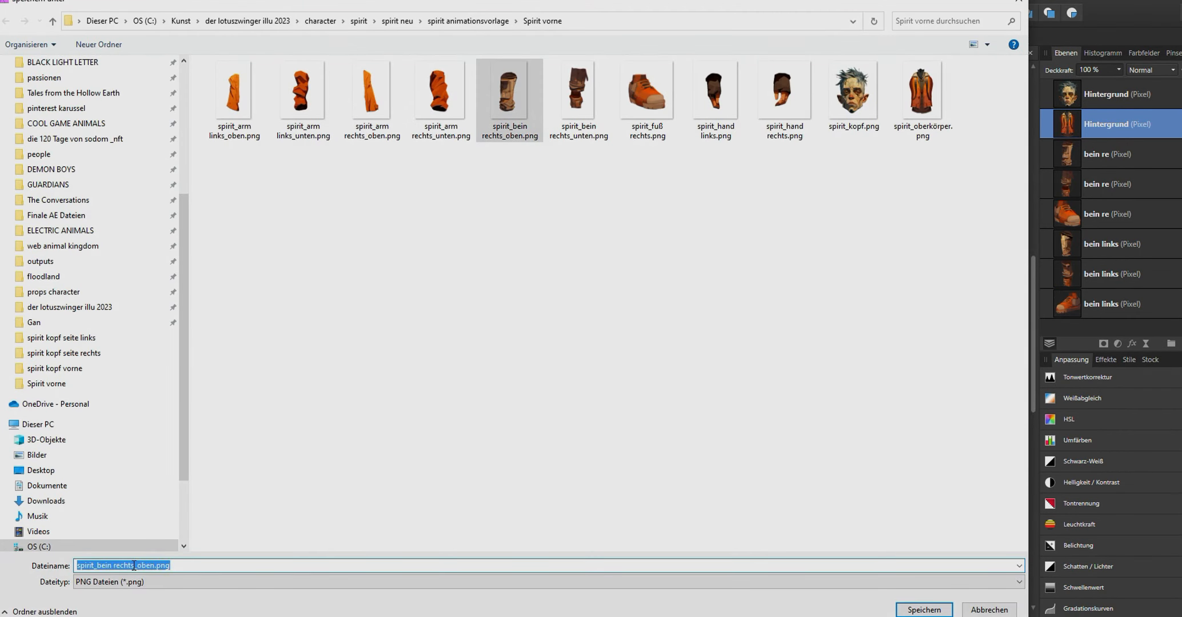
click(903, 611)
- Undo the crop, show the left lower-leg layer and crop the canvas around that piece
key(ctrl+z)
click(1179, 244)
click(1179, 274)
click(86, 146)
drag(720, 171, 626, 440)
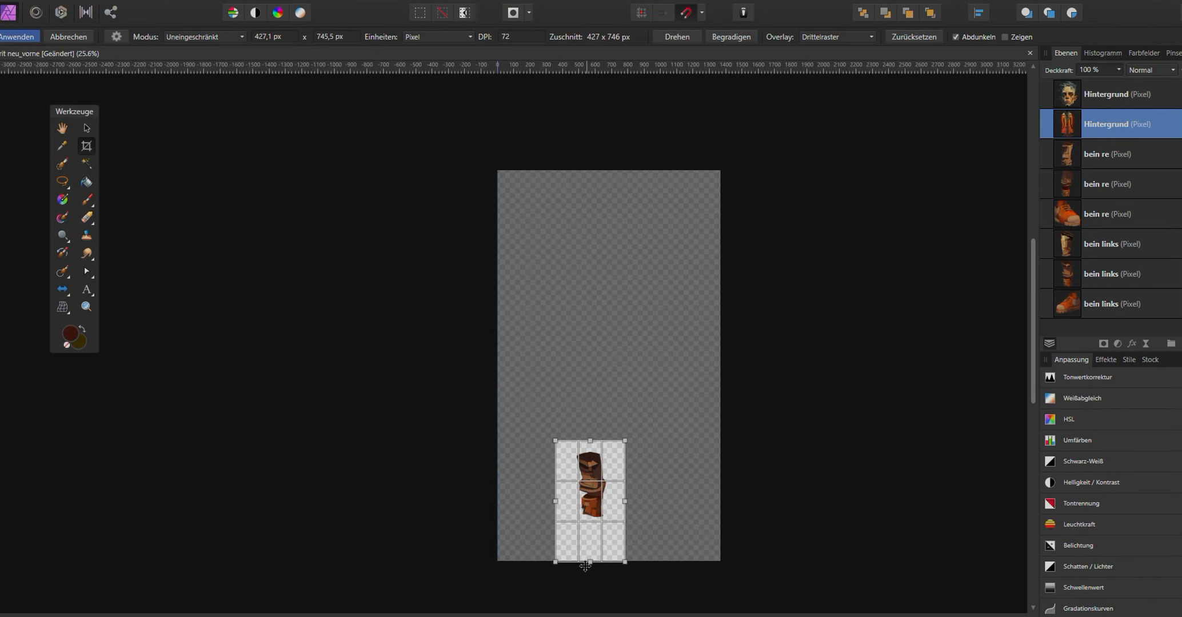
drag(587, 562, 589, 541)
double_click(588, 492)
- Export the left lower-leg piece as a PNG into the Spirit vorne folder
click(22, 2)
click(58, 295)
click(705, 395)
click(509, 100)
click(148, 566)
click(919, 609)
- Undo the crop, show the left foot layer and crop the canvas around the shoe
key(ctrl+z)
click(1180, 274)
click(87, 146)
drag(650, 98, 514, 499)
drag(372, 499, 451, 508)
double_click(483, 572)
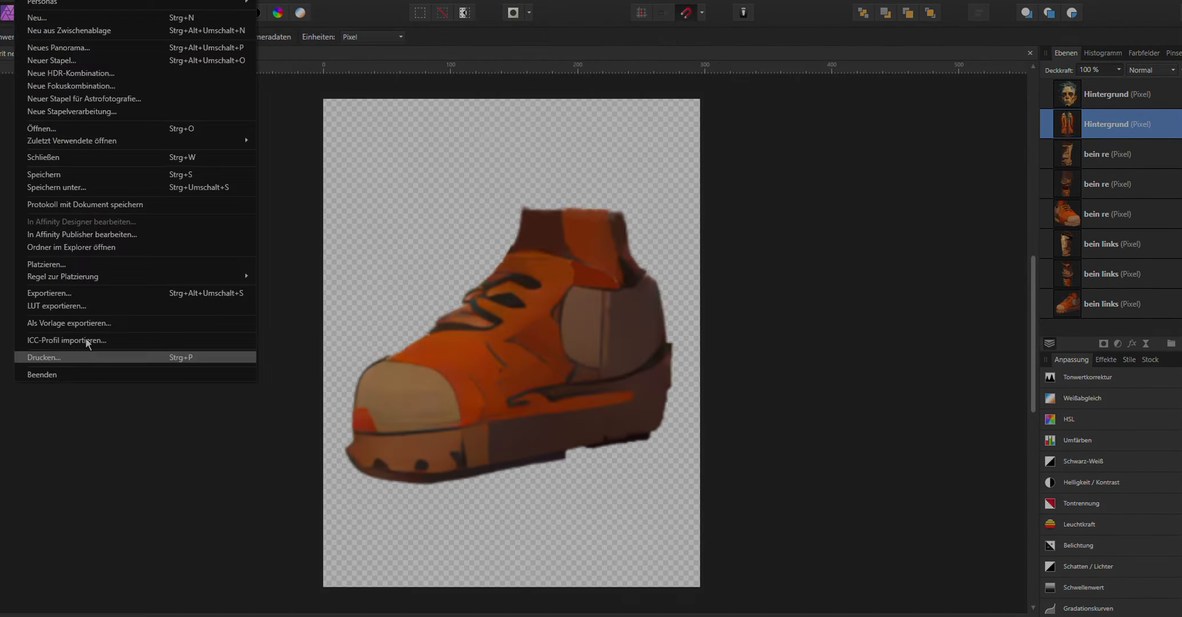
- Export the left foot as a PNG with links in its file name into the Spirit vorne folder
click(58, 294)
click(705, 395)
click(784, 100)
click(115, 566)
text(links)
click(923, 610)
- Undo the crop and make all body-part layers visible again to restore the whole character
click(1180, 304)
key(ctrl+z)
key(ctrl+z)
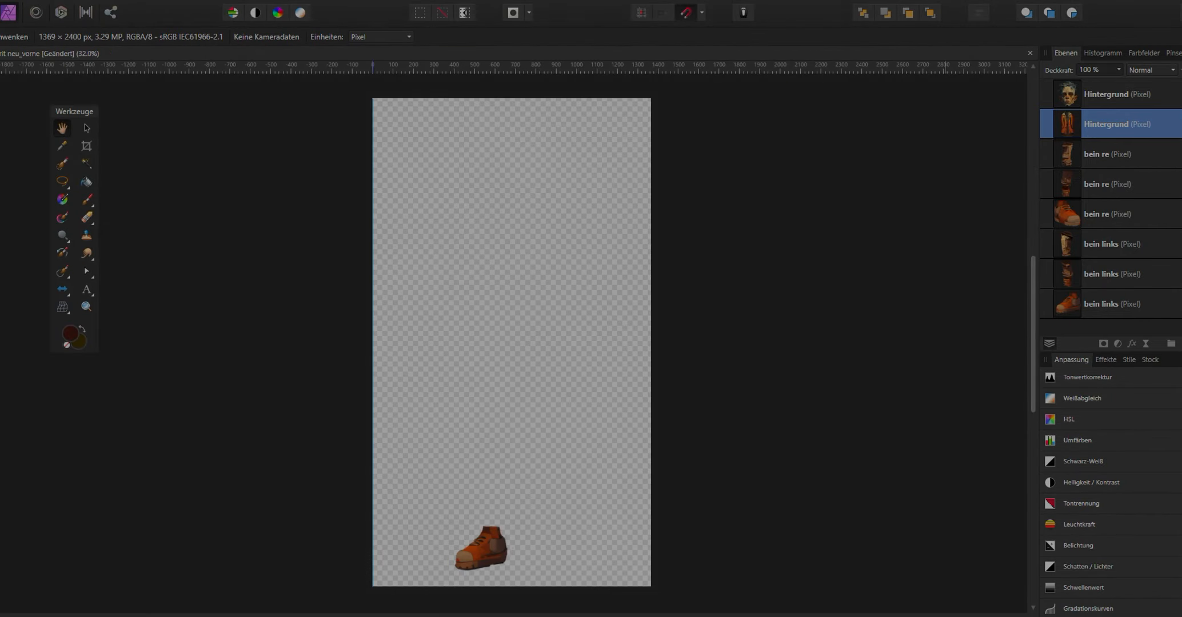
click(1179, 274)
click(1179, 244)
scroll(1177, 171, up, 3)
click(1179, 154)
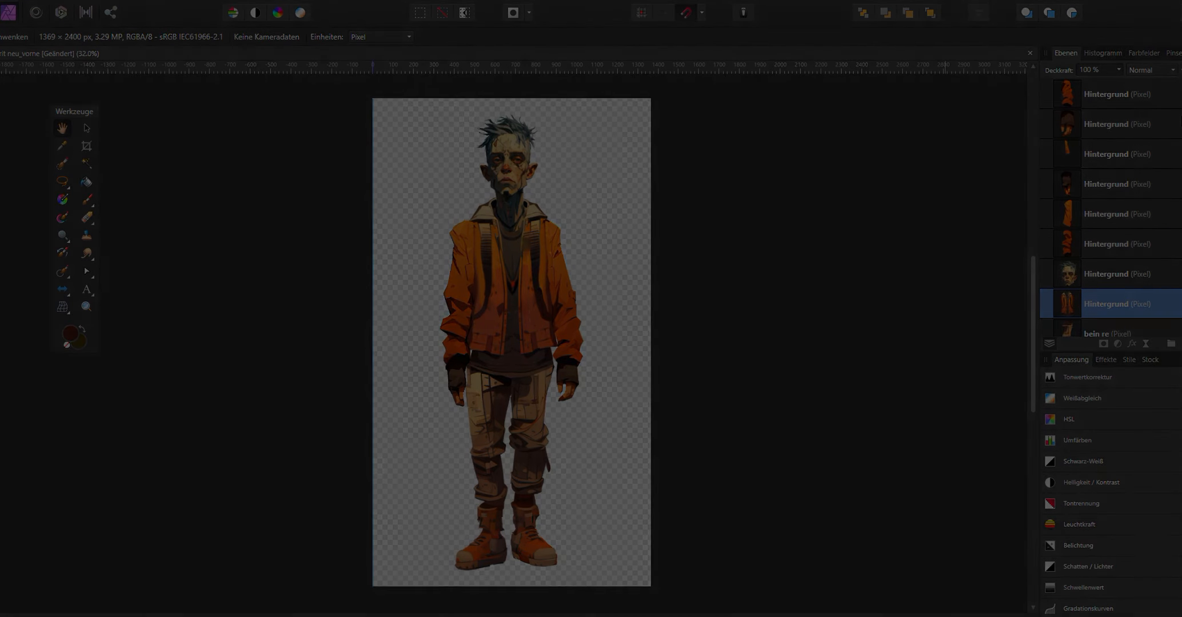